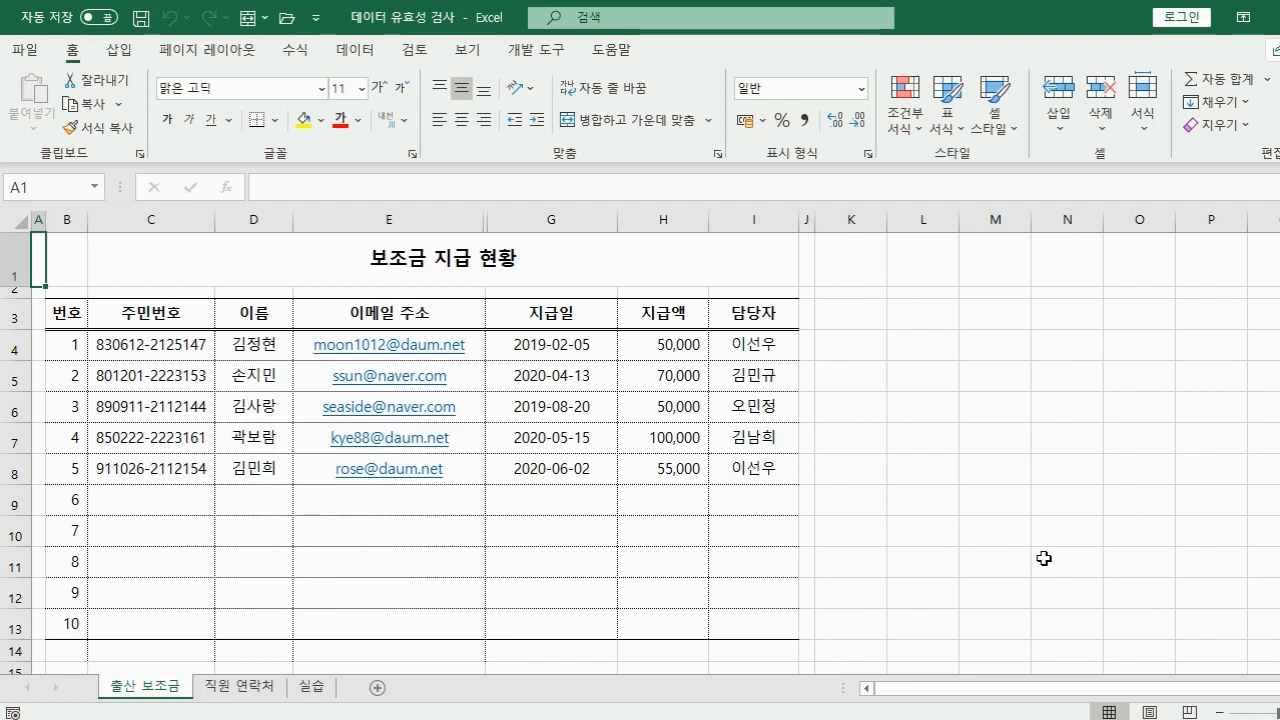
Enter a male resident number in C9, then after rejection change its gender digit to 2.
click(175, 505)
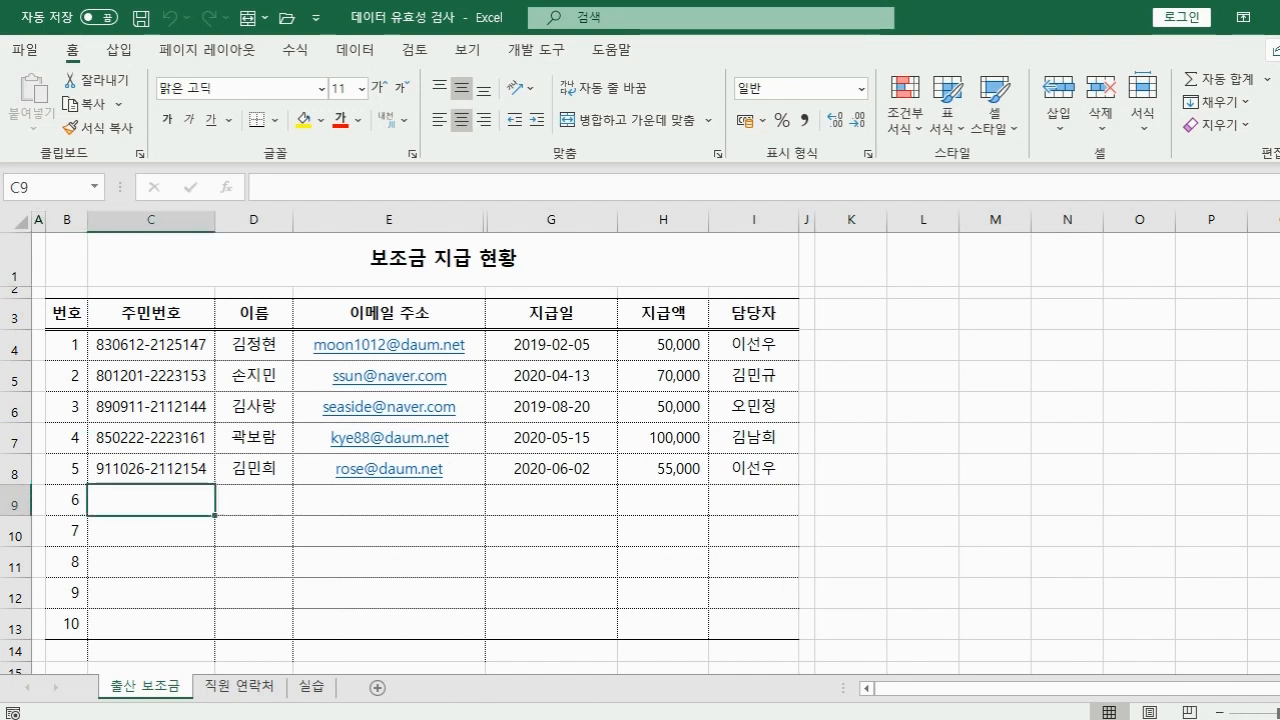
text(891212)
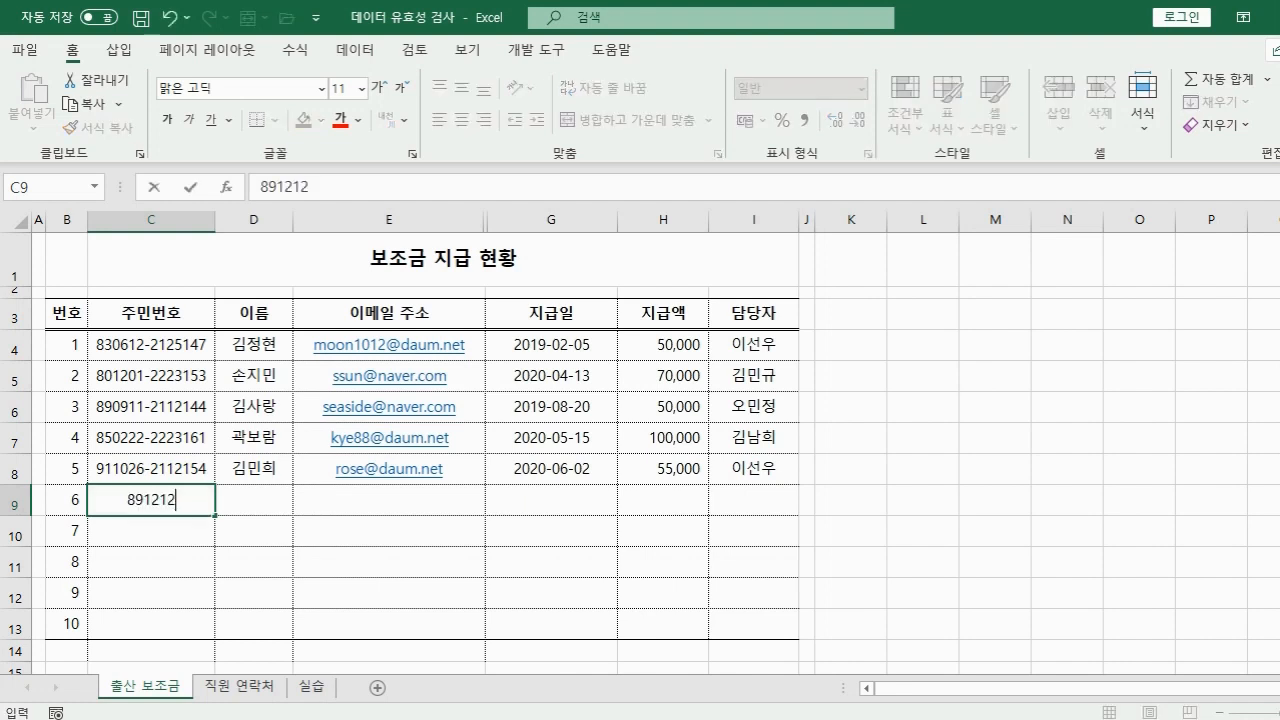
text(-1111111)
key(Return)
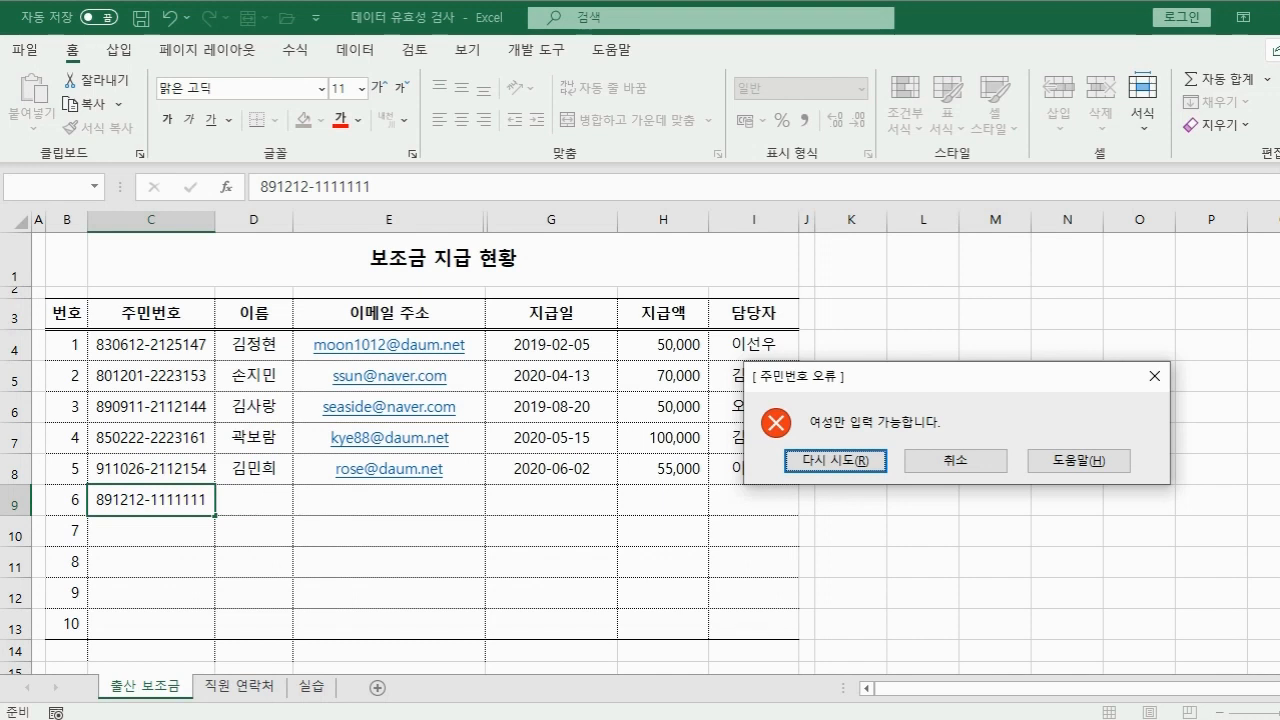
click(860, 460)
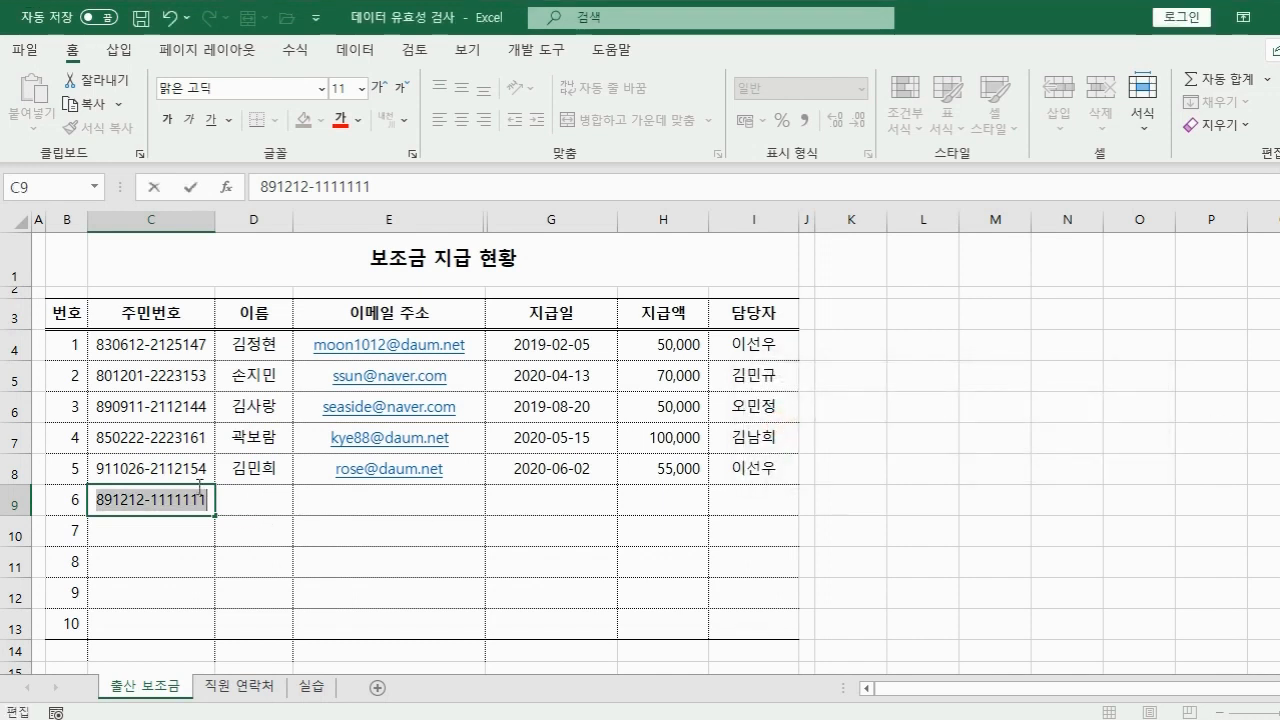
click(148, 505)
key(Delete)
text(2)
key(Tab)
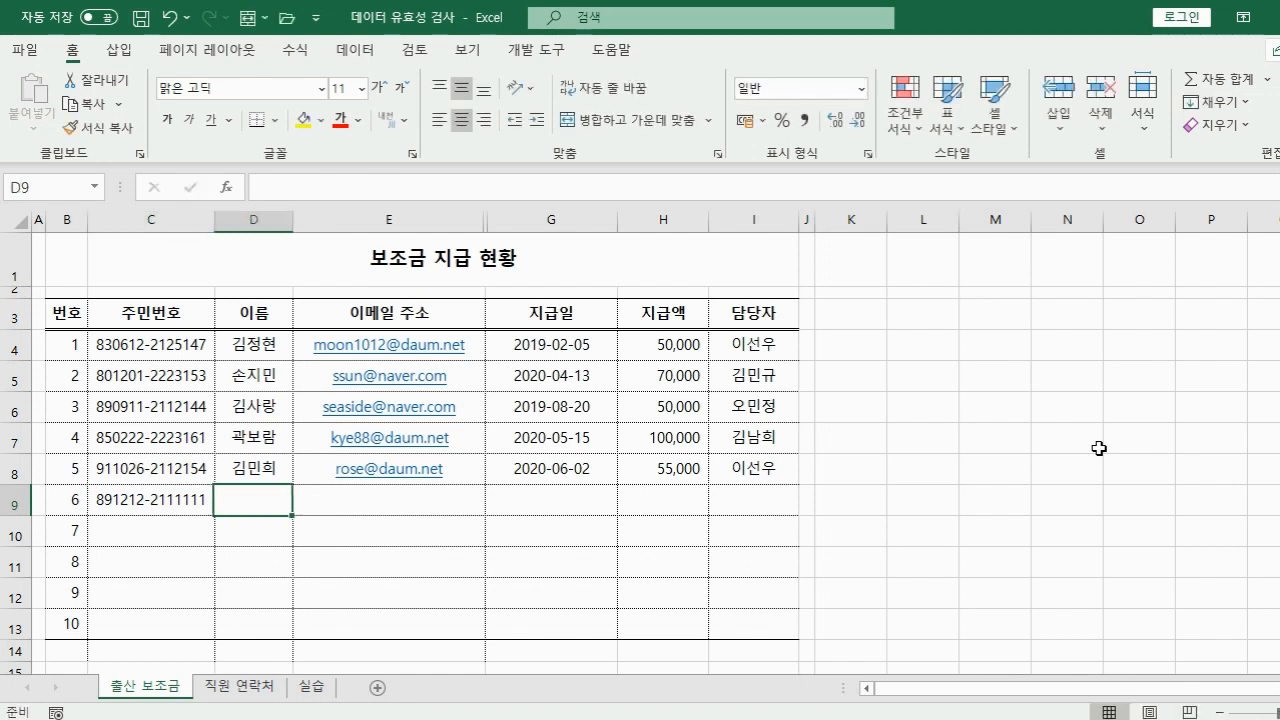
Fill in the resident's name in D9 and their e-mail address in E9.
key(Tab)
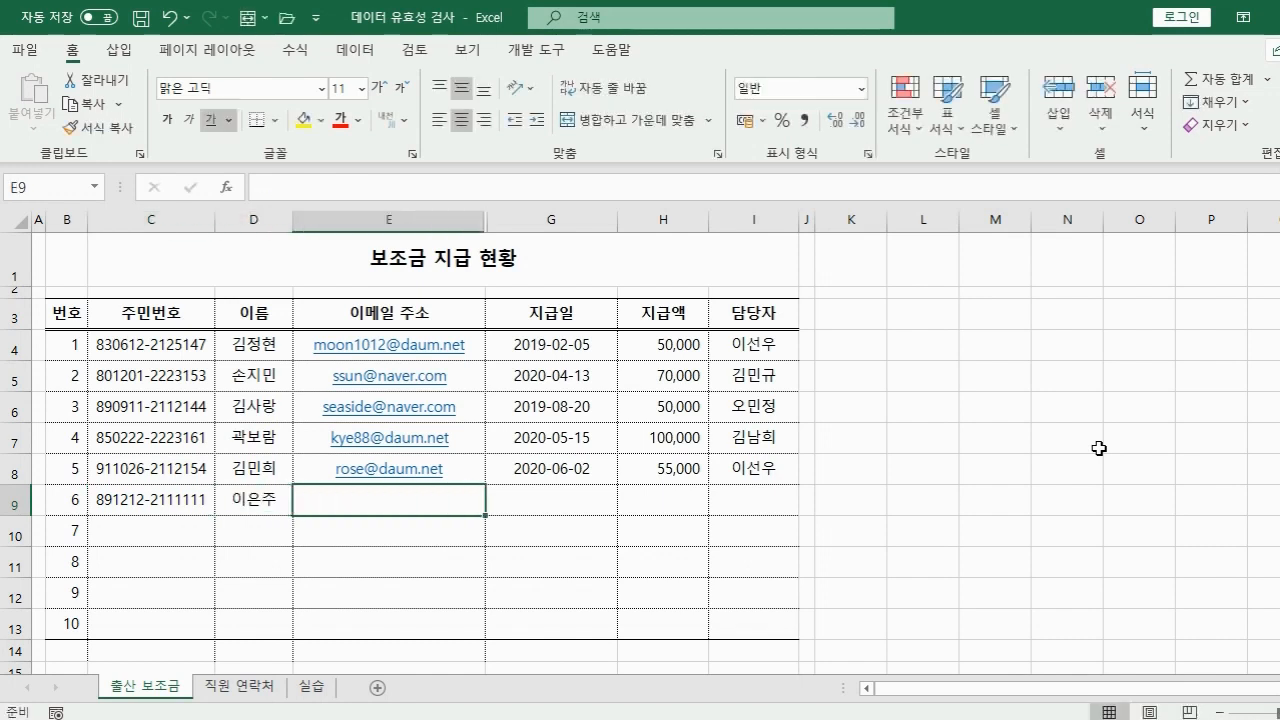
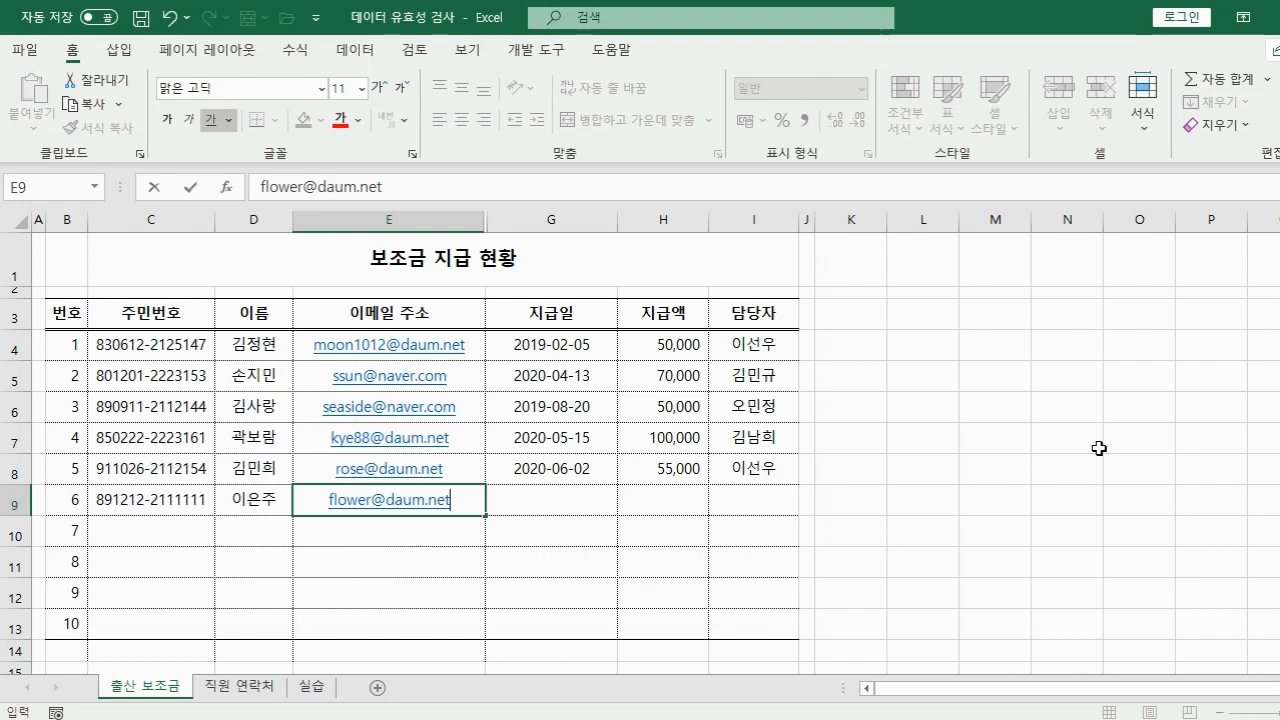
key(Tab)
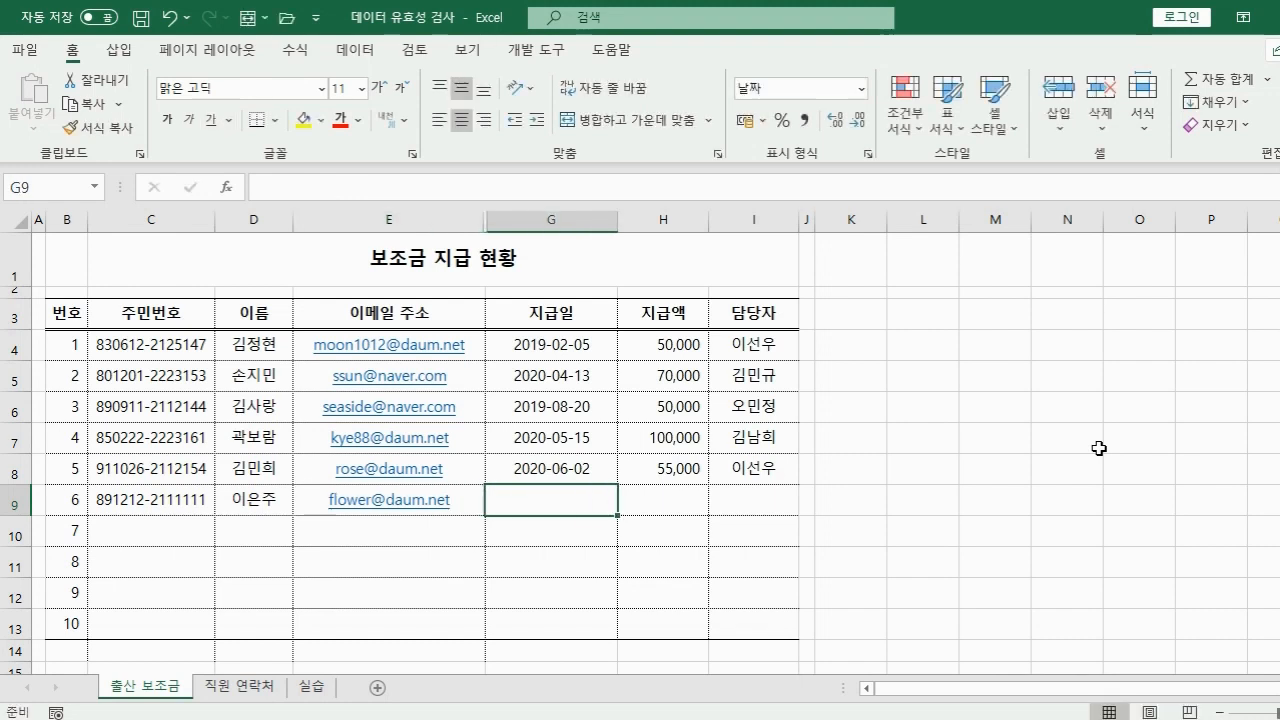
Enter payment date 2021-2-25, then after rejection correct it to 2020-2-25.
text(2021-2-25)
key(Return)
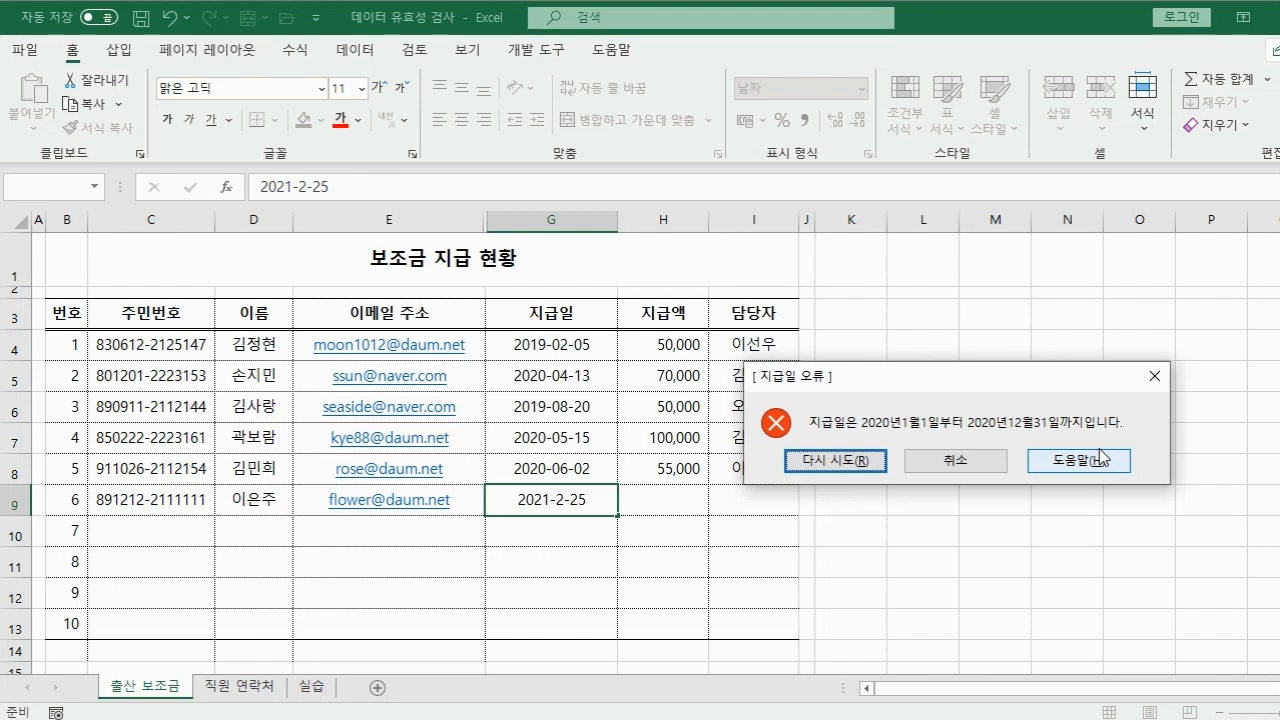
key(Return)
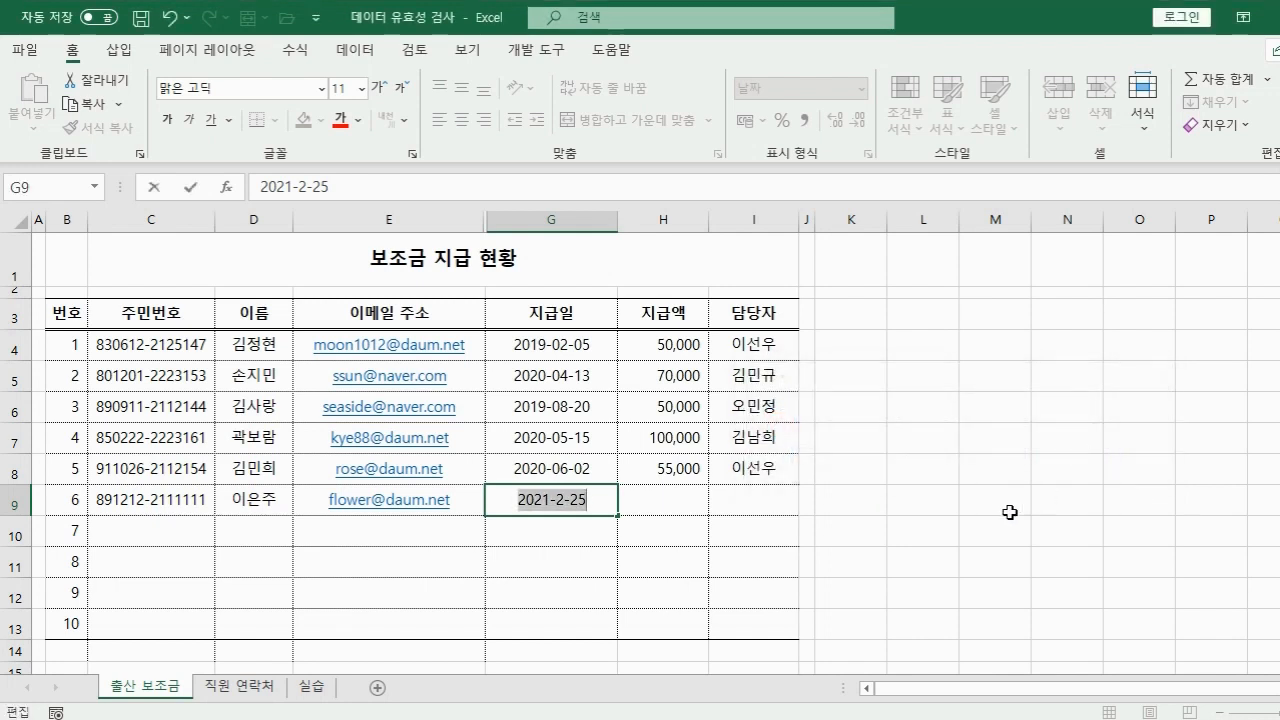
click(551, 499)
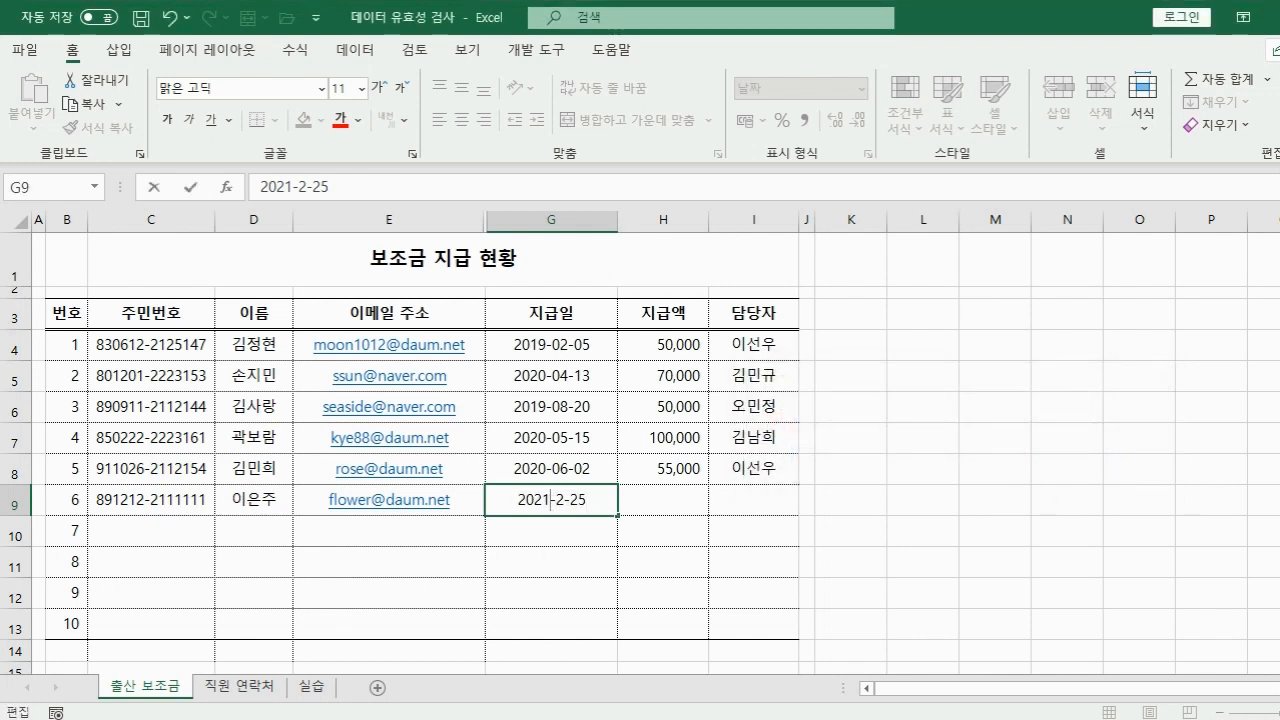
key(BackSpace)
text(0)
key(Tab)
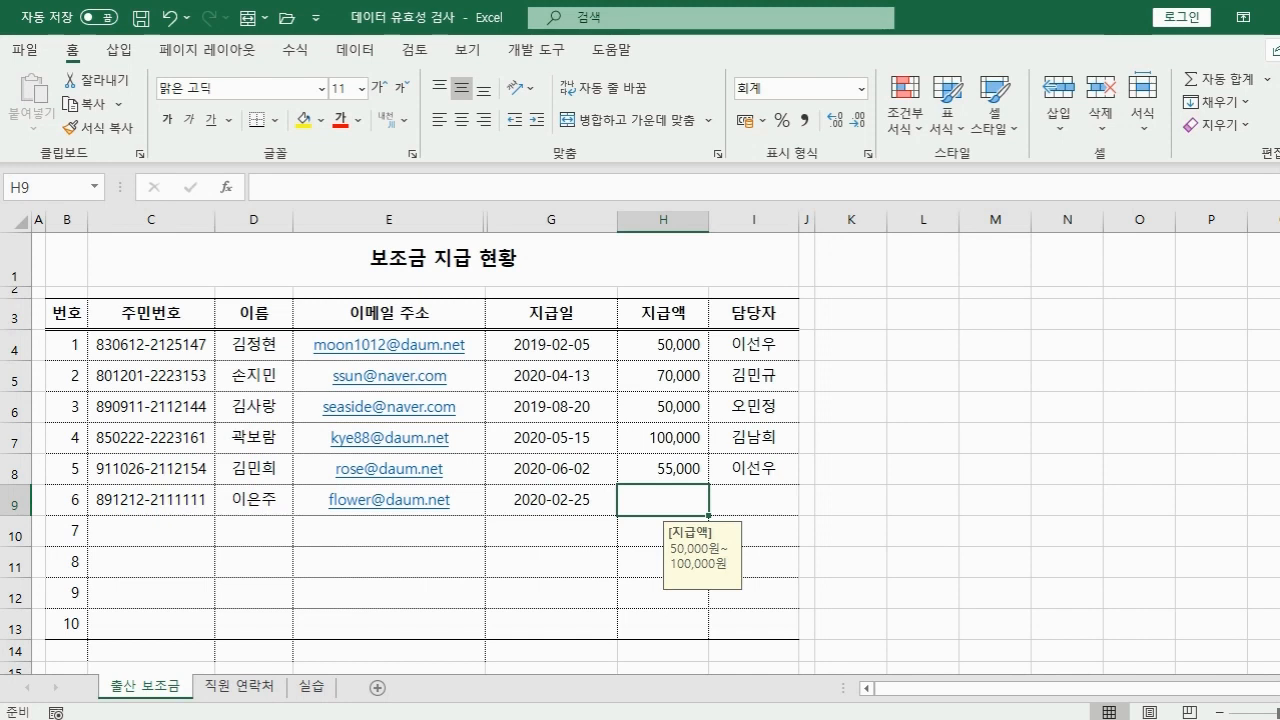
Enter amount 50000 in H9 and pick a manager from I9's dropdown list.
text(50000)
key(Tab)
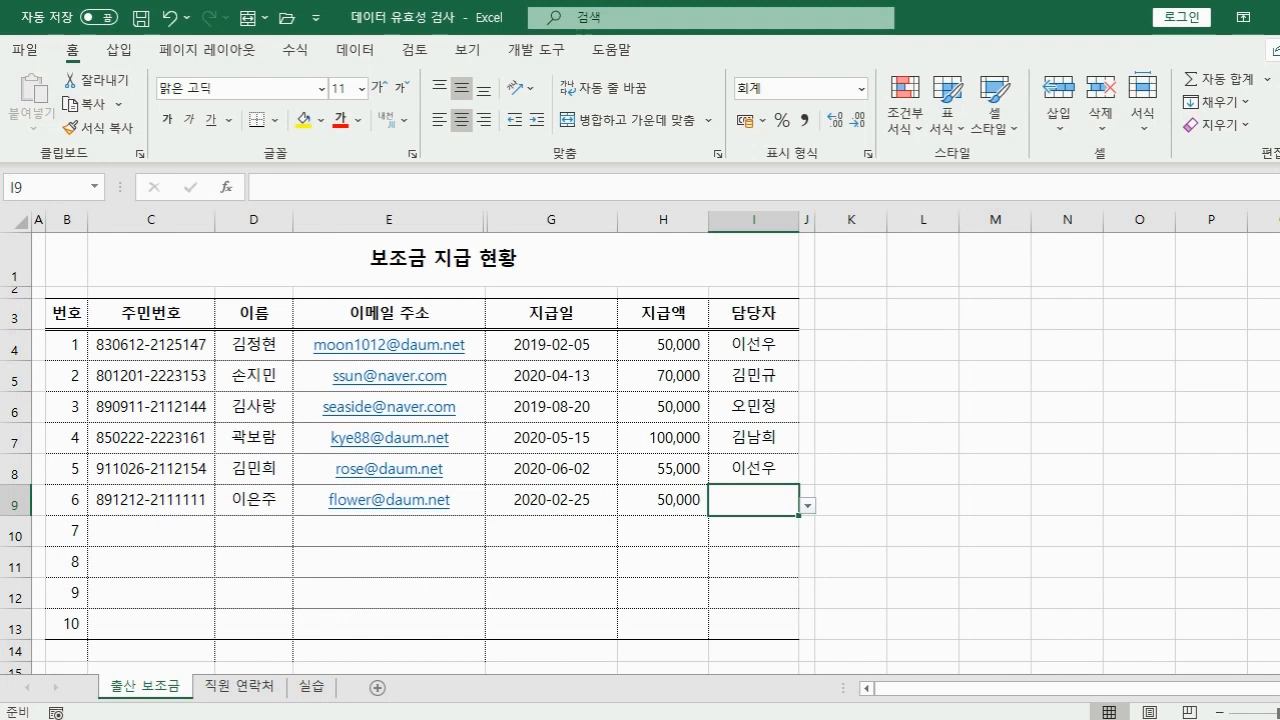
click(807, 505)
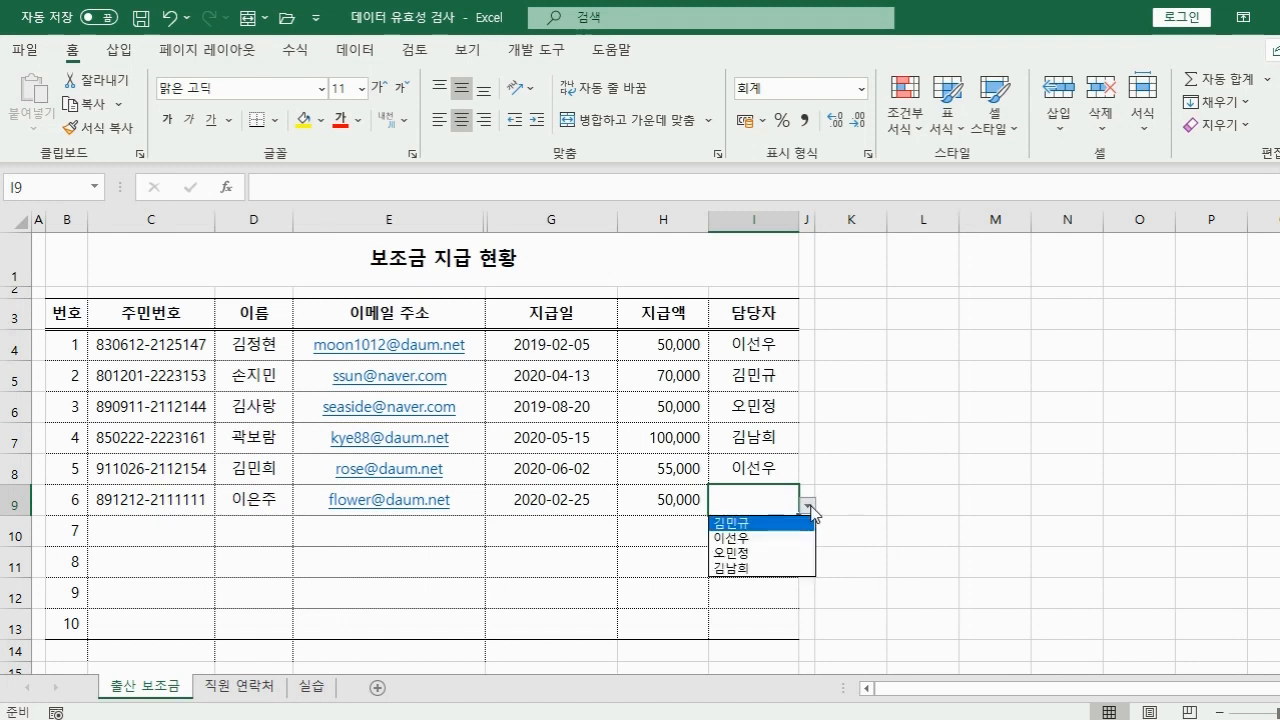
click(750, 537)
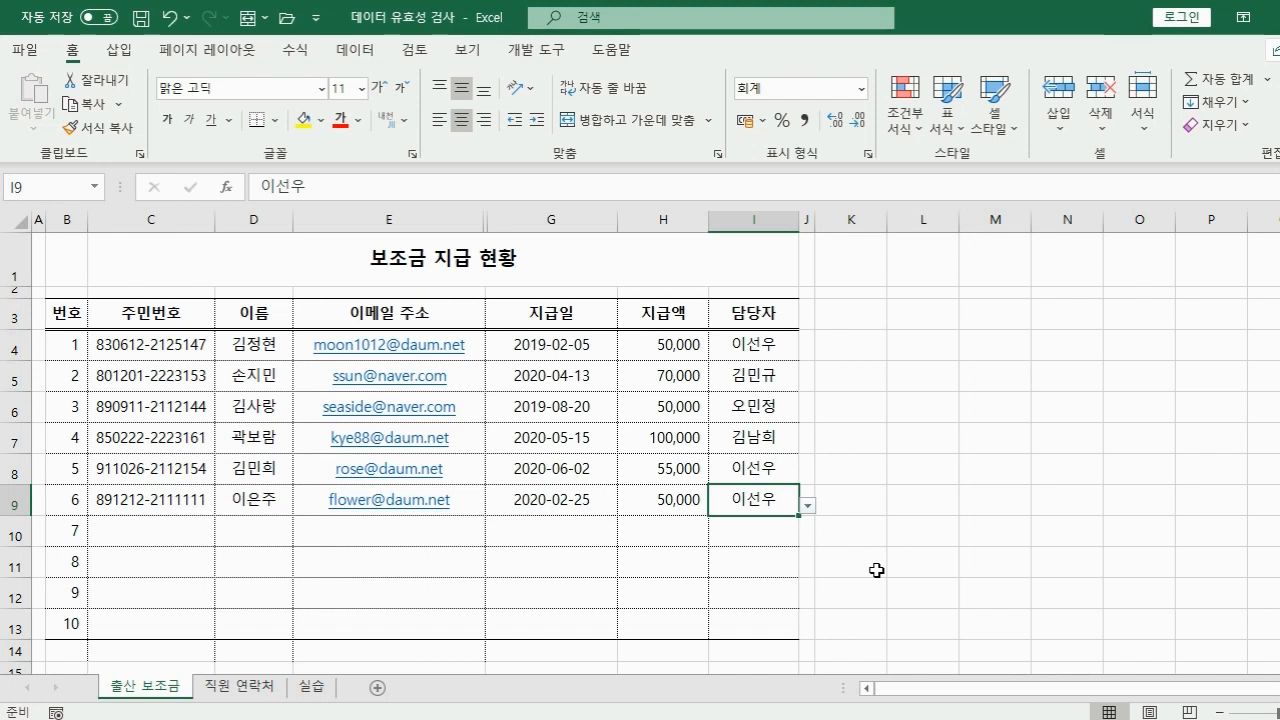
Test an unlisted manager name, cancel the rejection, then go to the 실습 sheet.
key(Return)
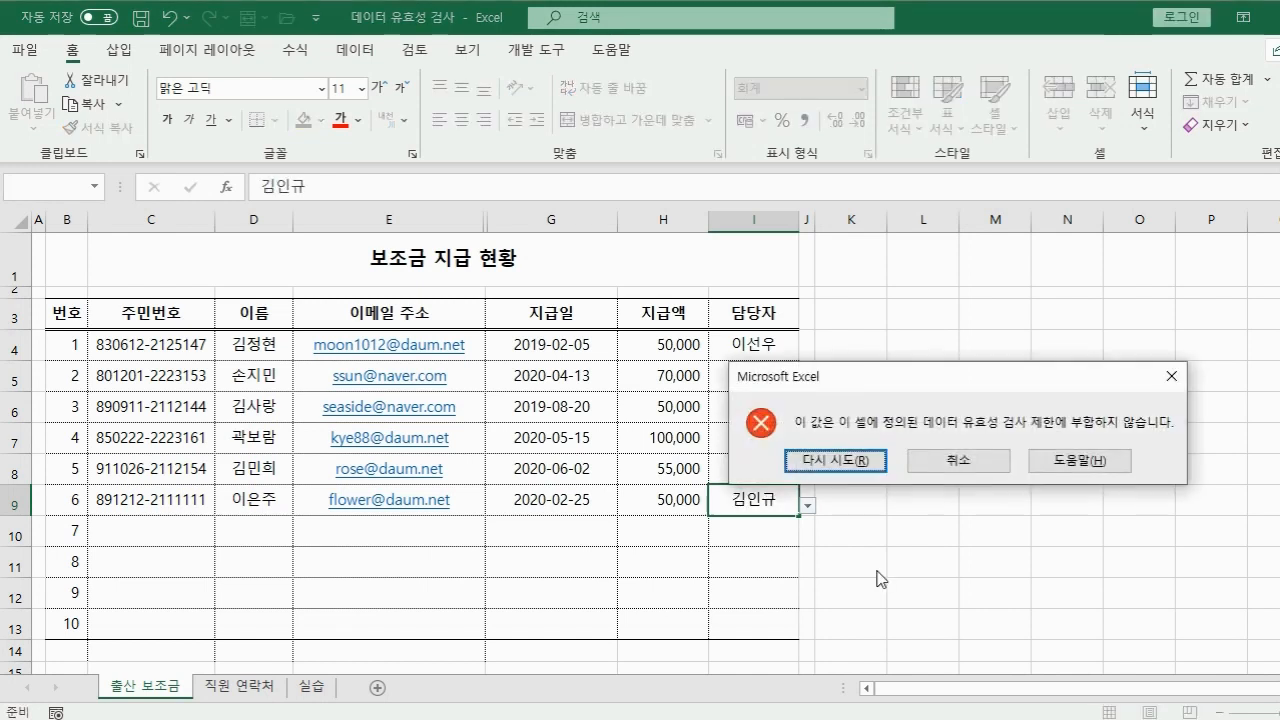
click(972, 465)
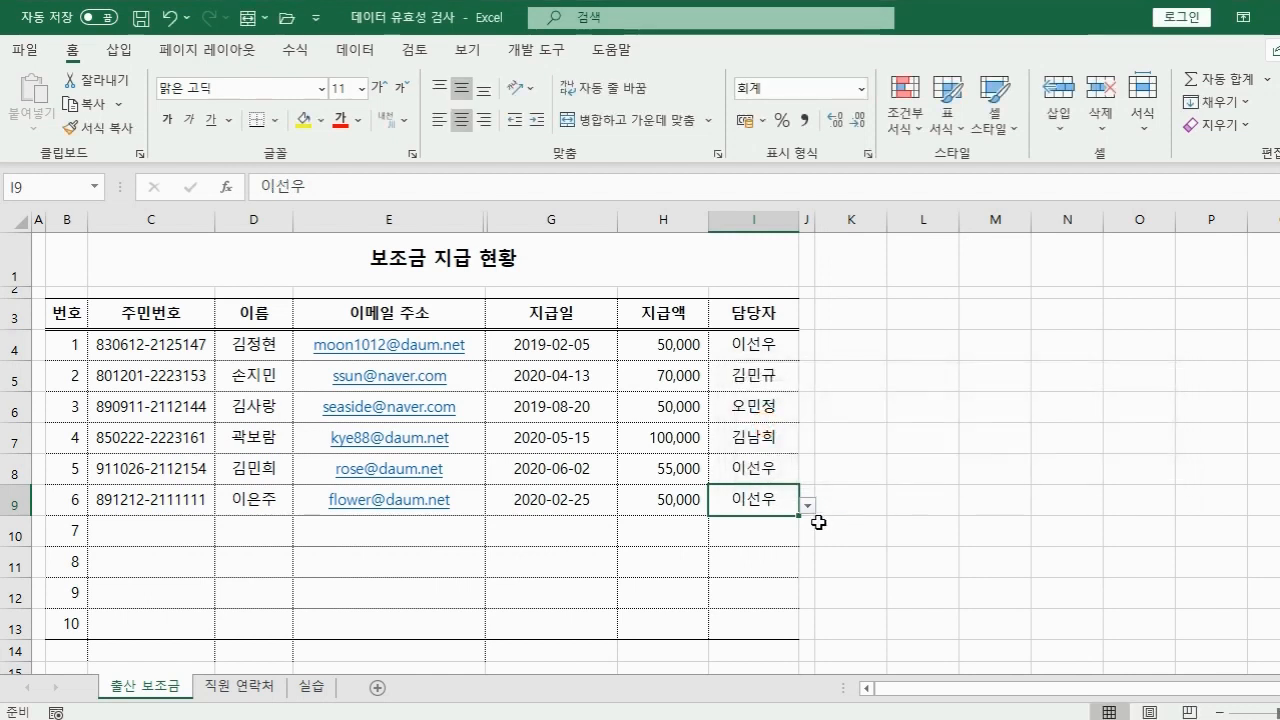
click(808, 506)
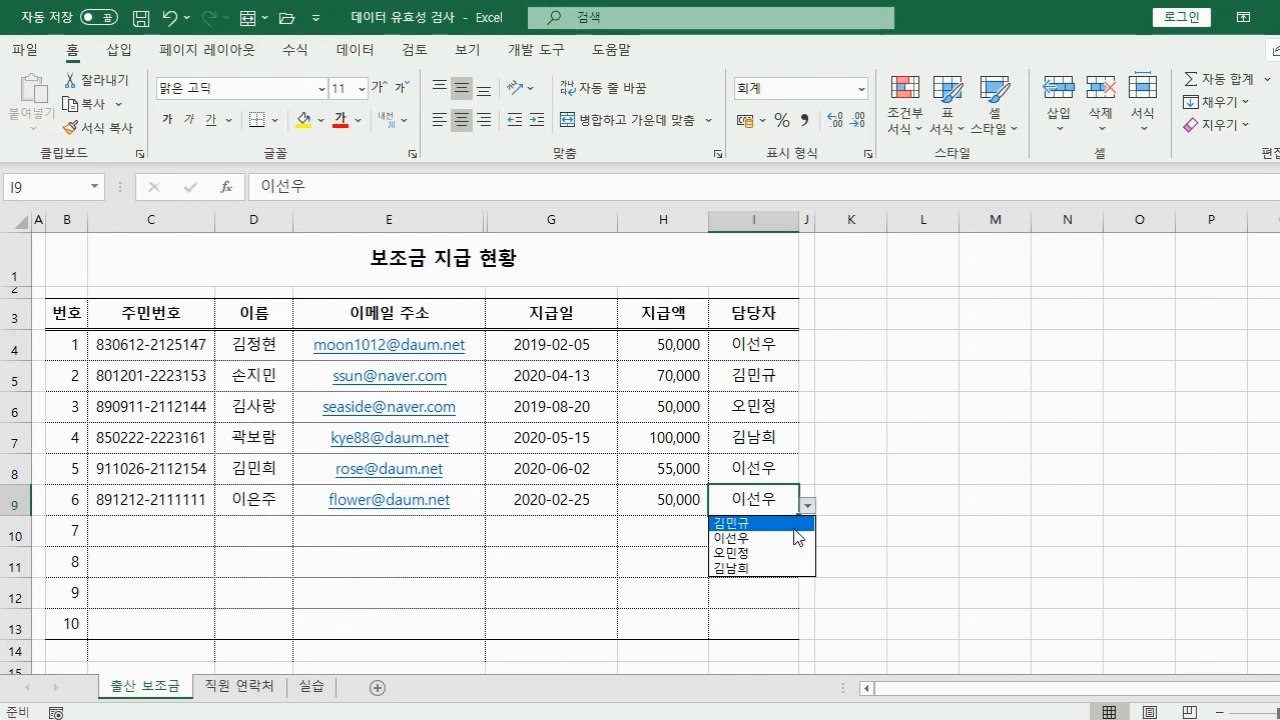
click(316, 689)
click(316, 689)
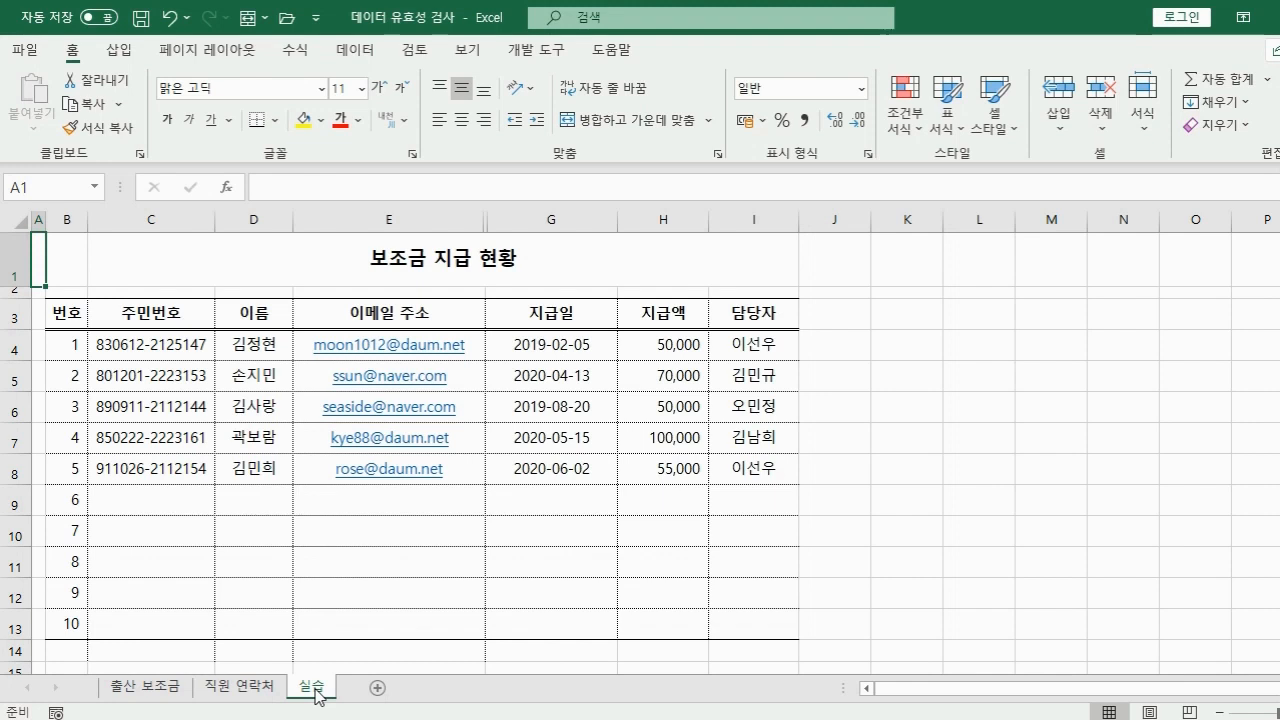
Select 담당자 cells I4:I13 and open the Data Validation dialog from the Data tab.
drag(770, 346, 757, 623)
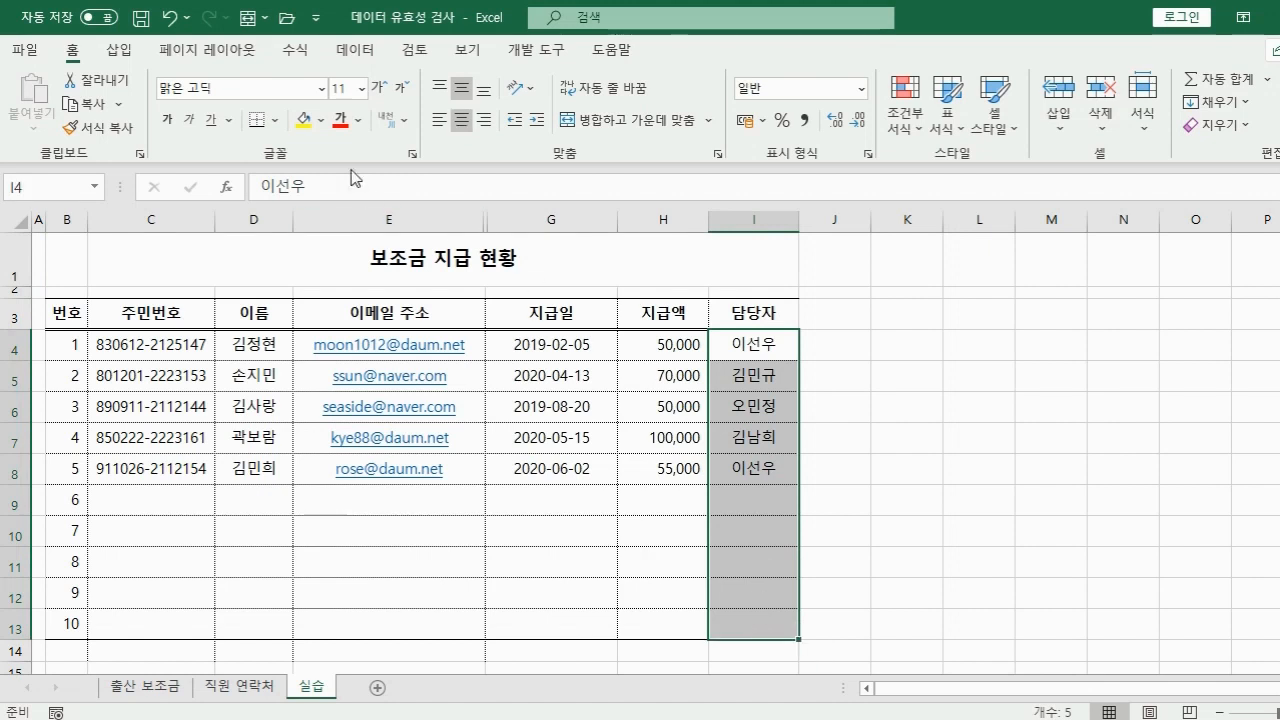
click(360, 52)
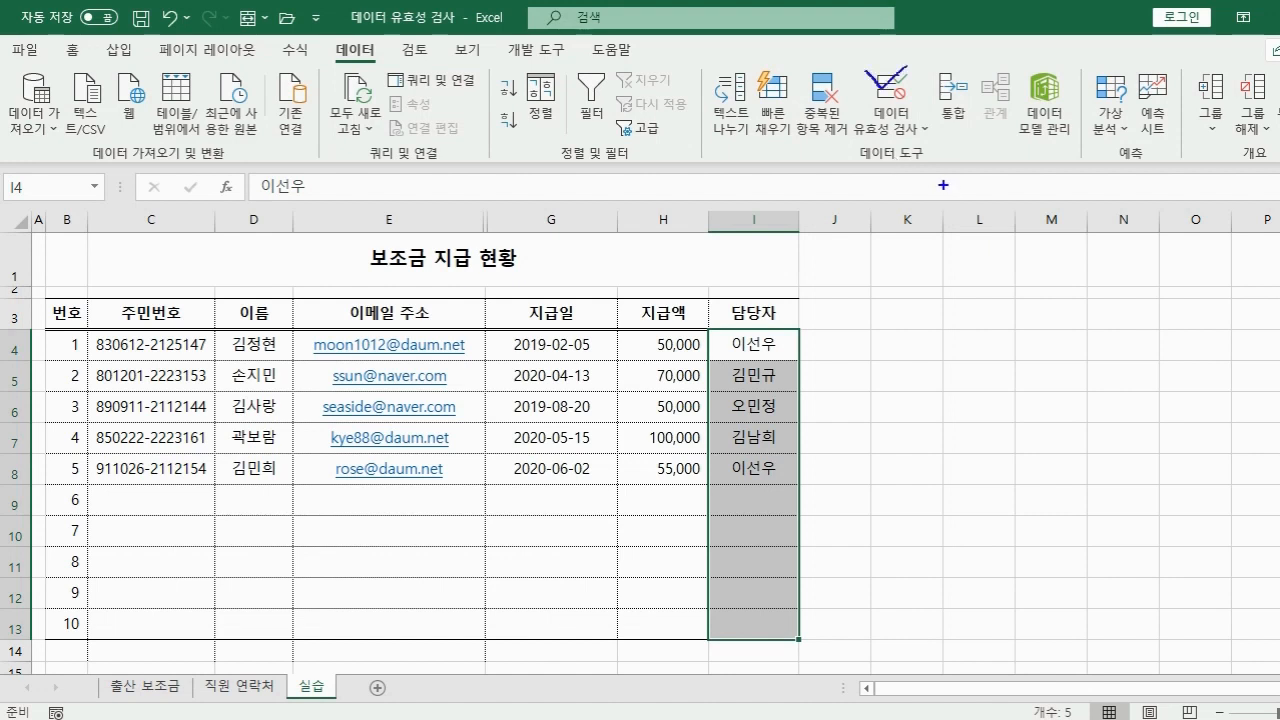
click(891, 92)
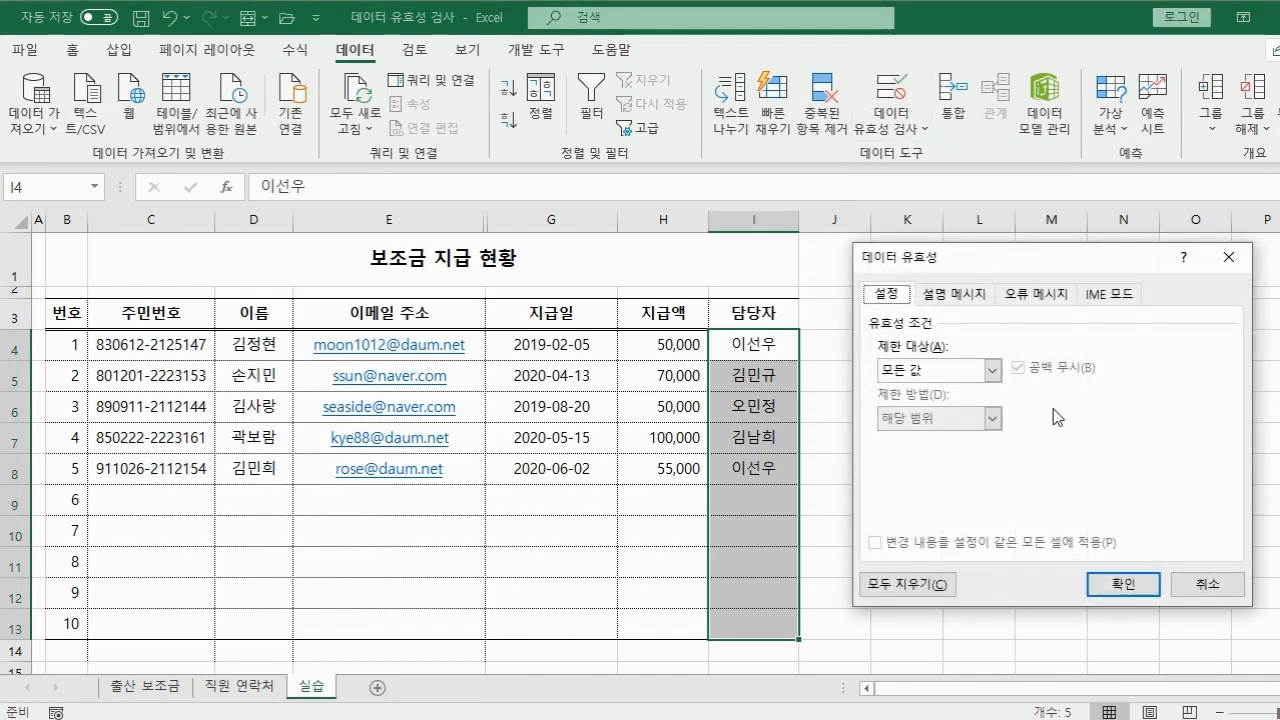
key(Escape)
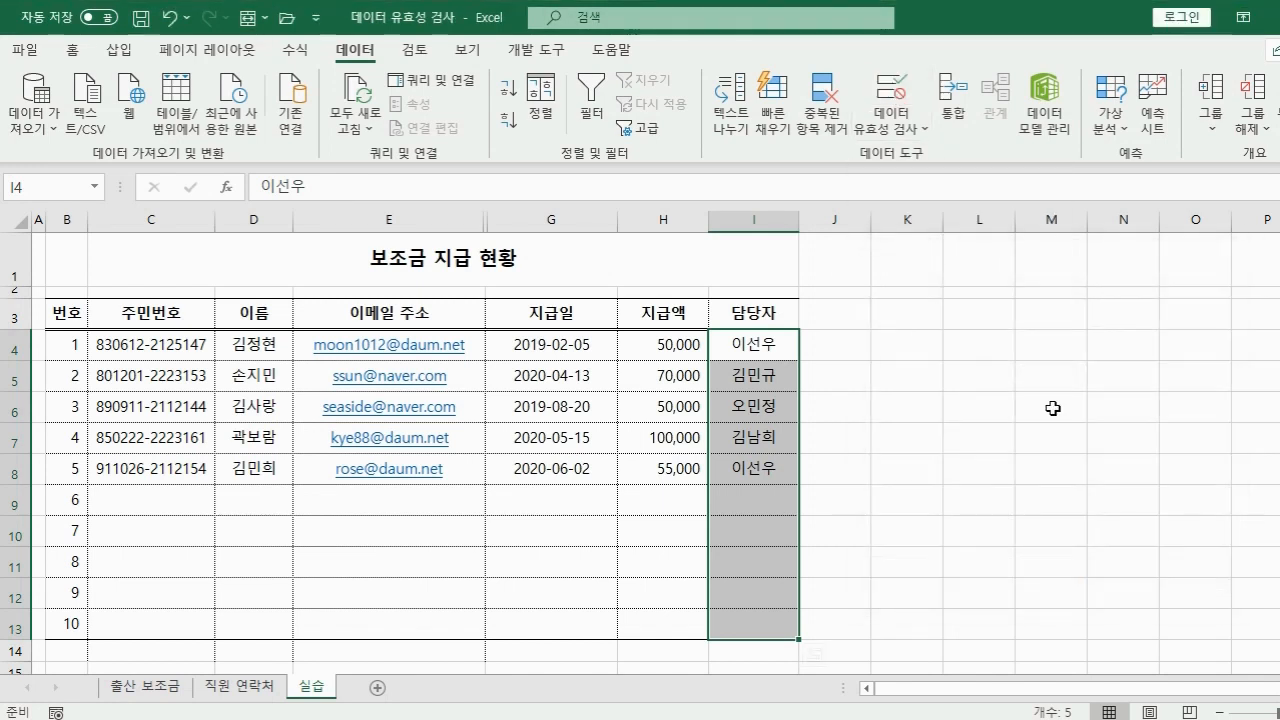
click(884, 127)
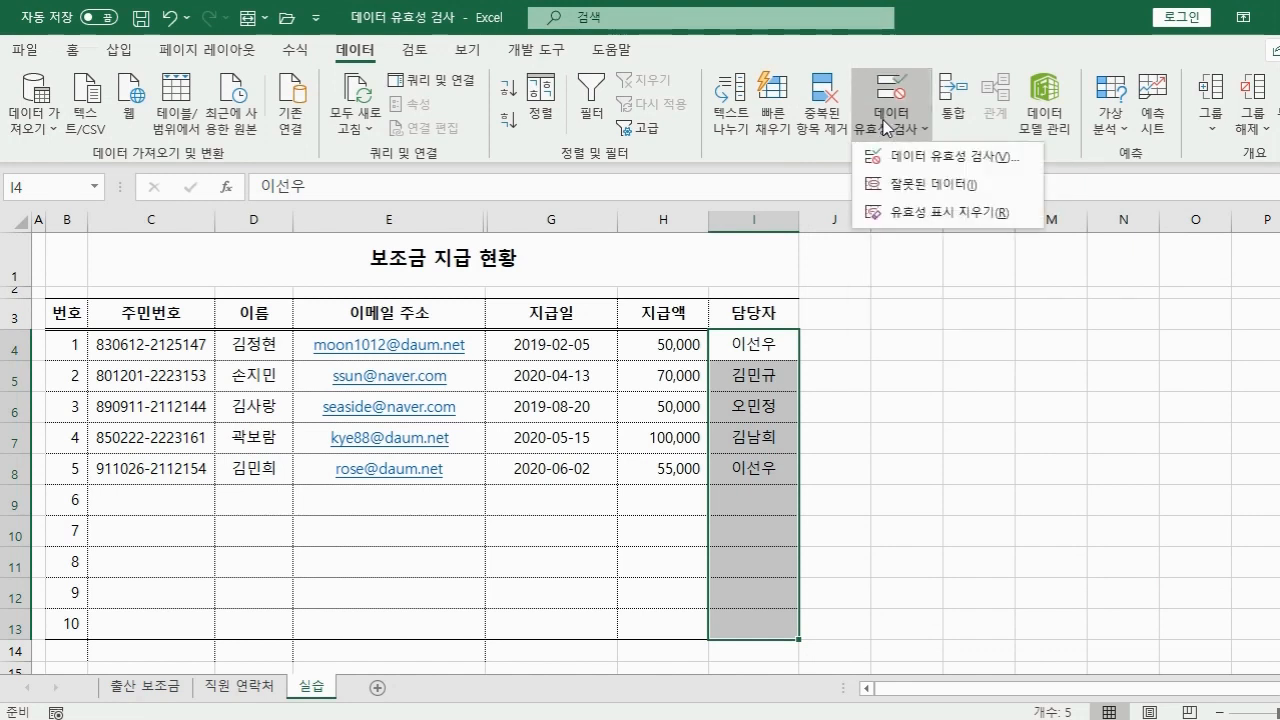
click(909, 166)
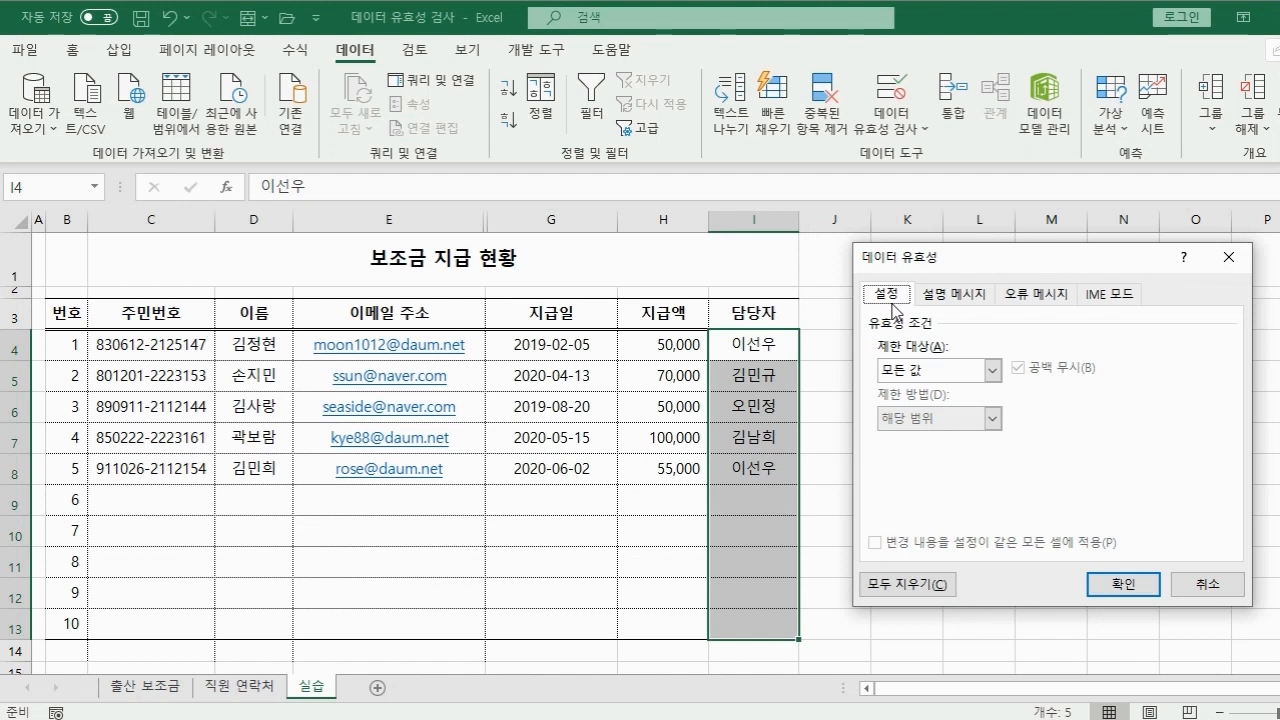
Set the validation Allow type to 목록 (List).
key(ctrl+2)
drag(863, 336, 1007, 389)
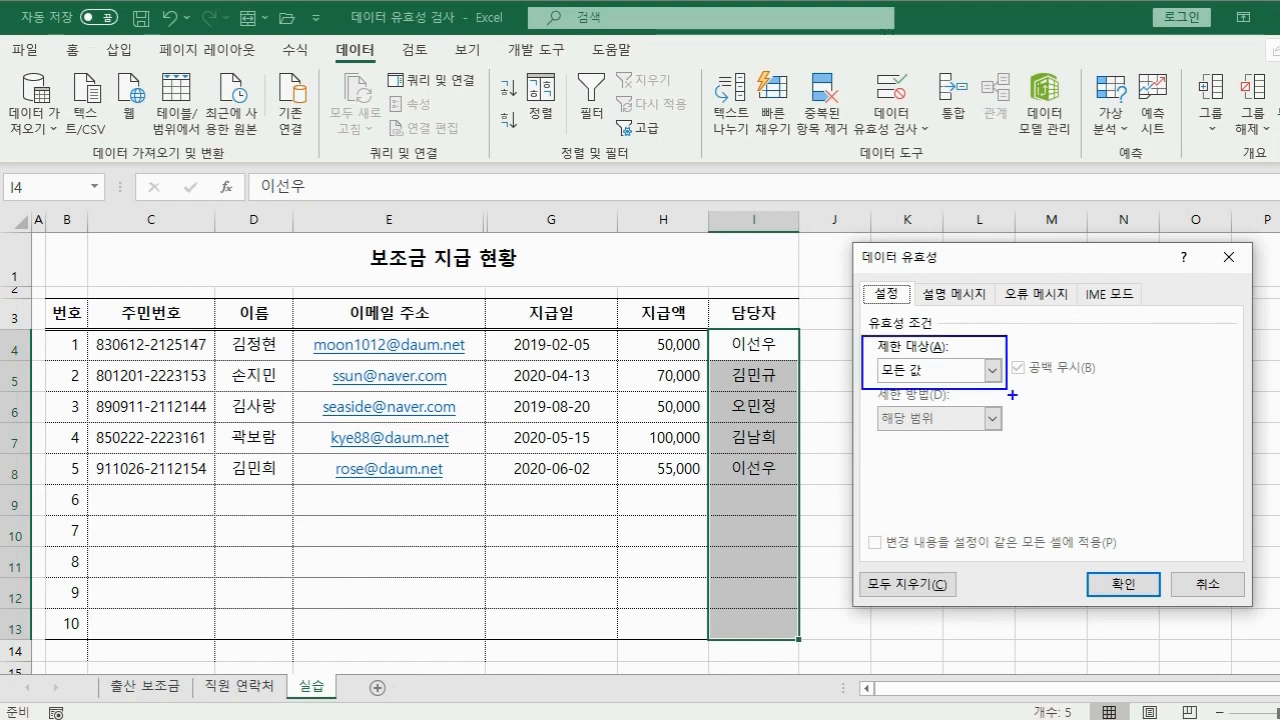
key(Escape)
click(991, 370)
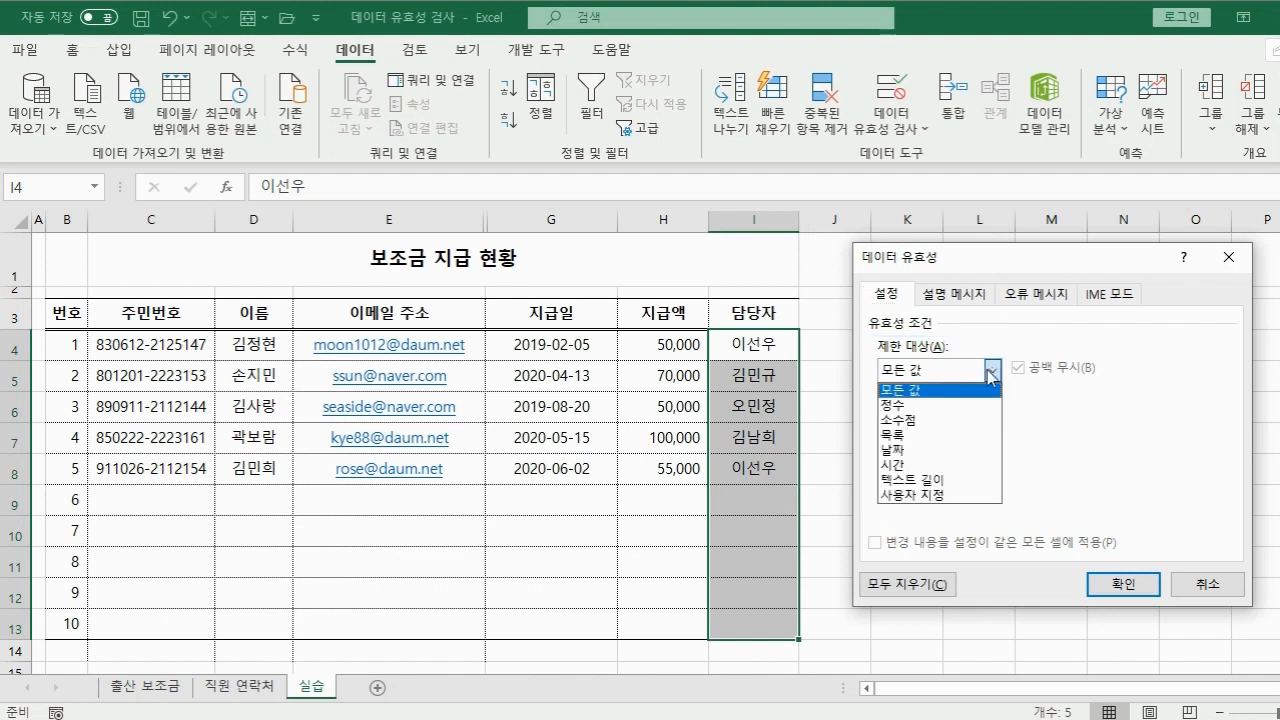
click(931, 443)
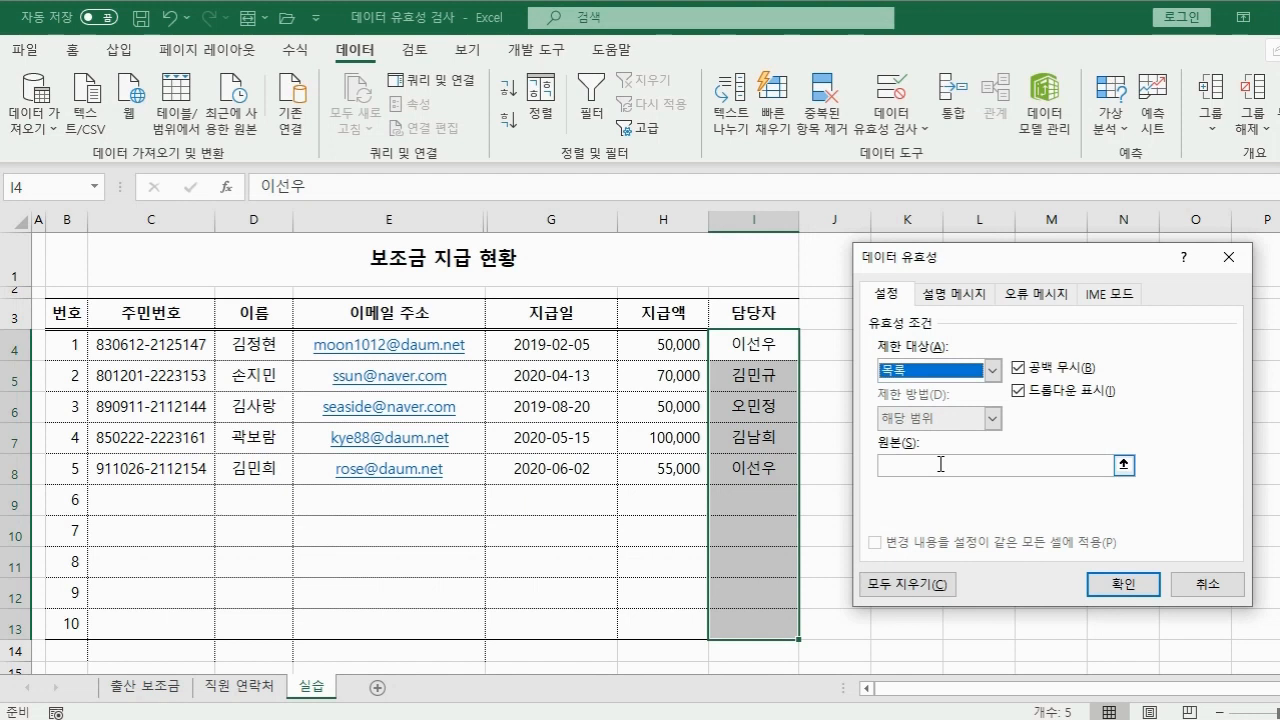
Type four manager names into Source, then select and delete them.
click(1020, 465)
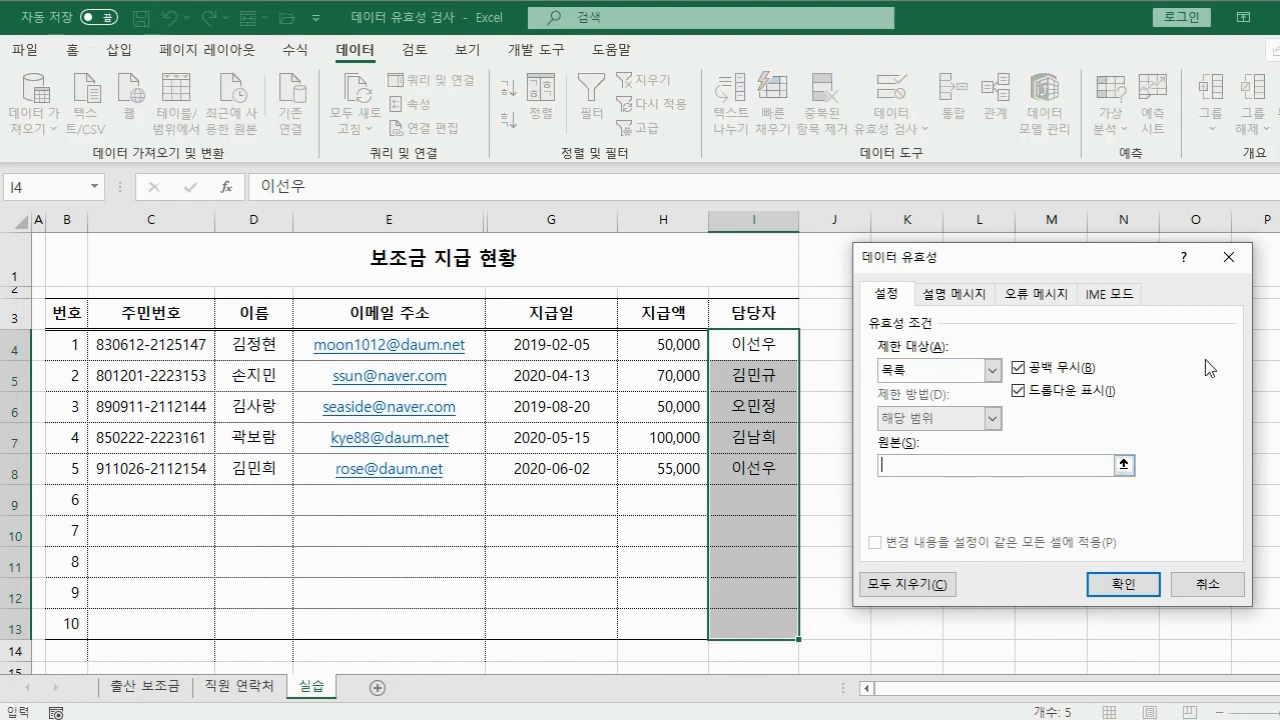
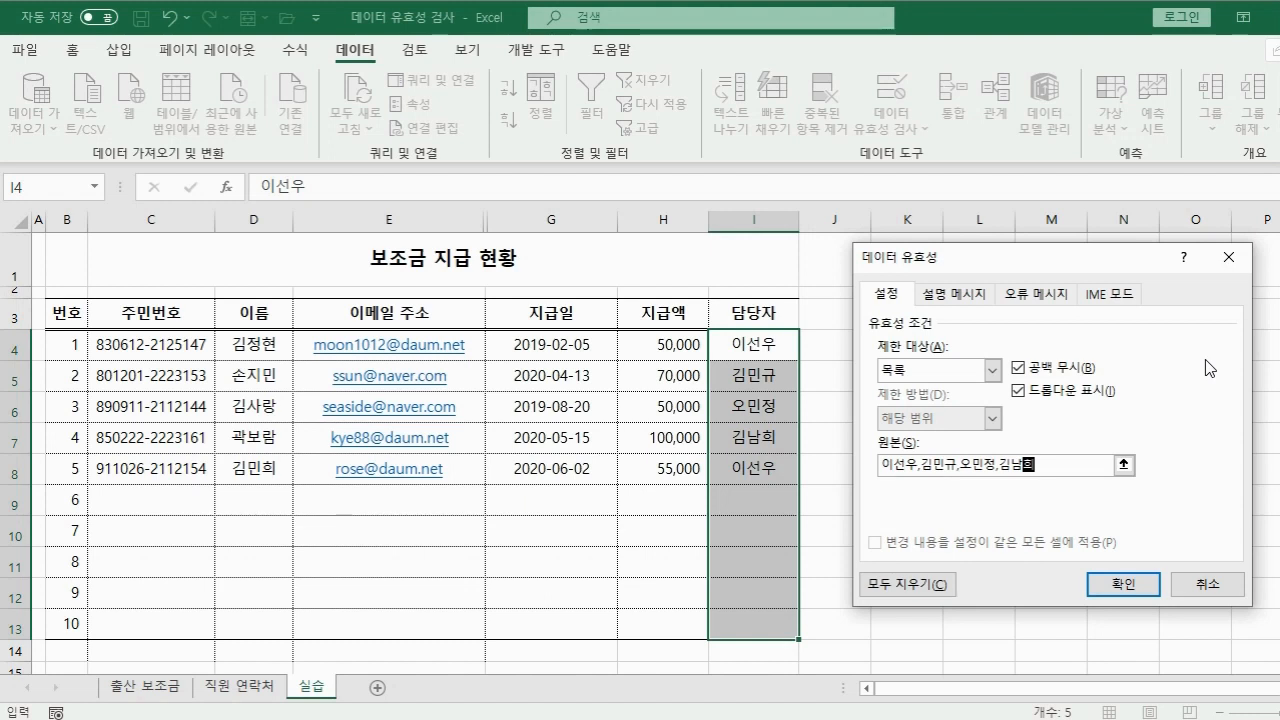
drag(1045, 465, 874, 470)
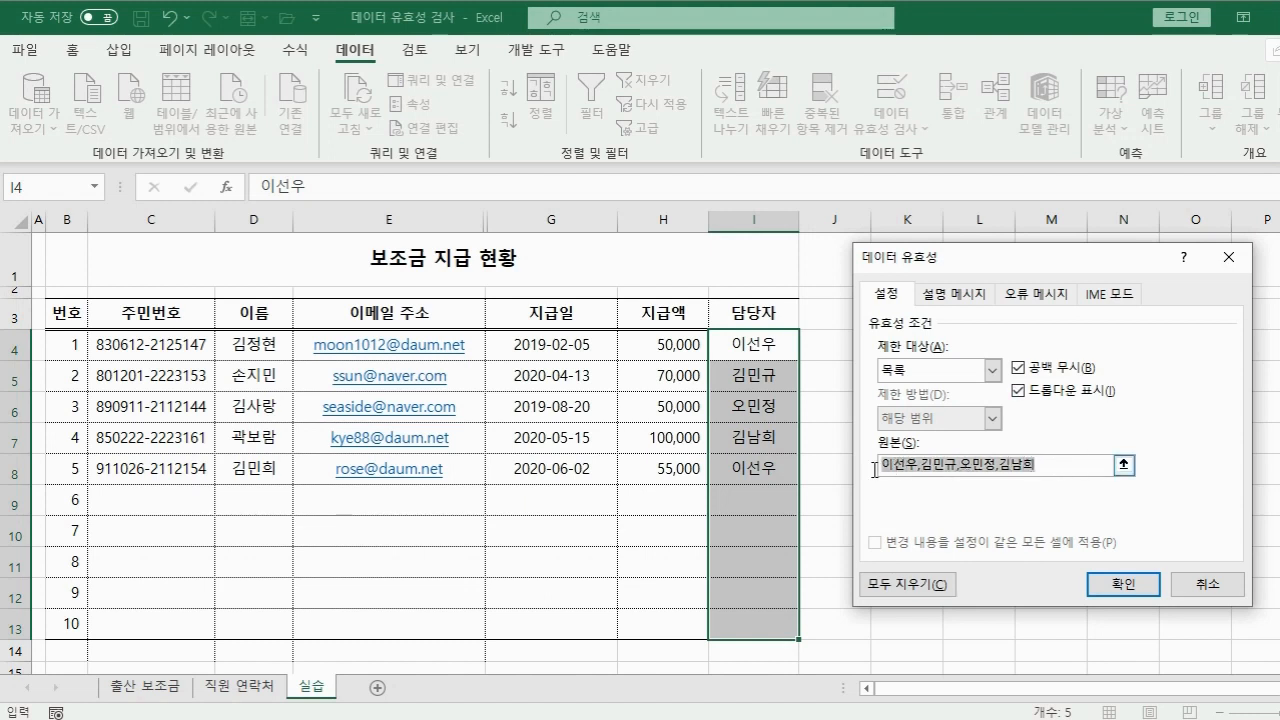
key(Delete)
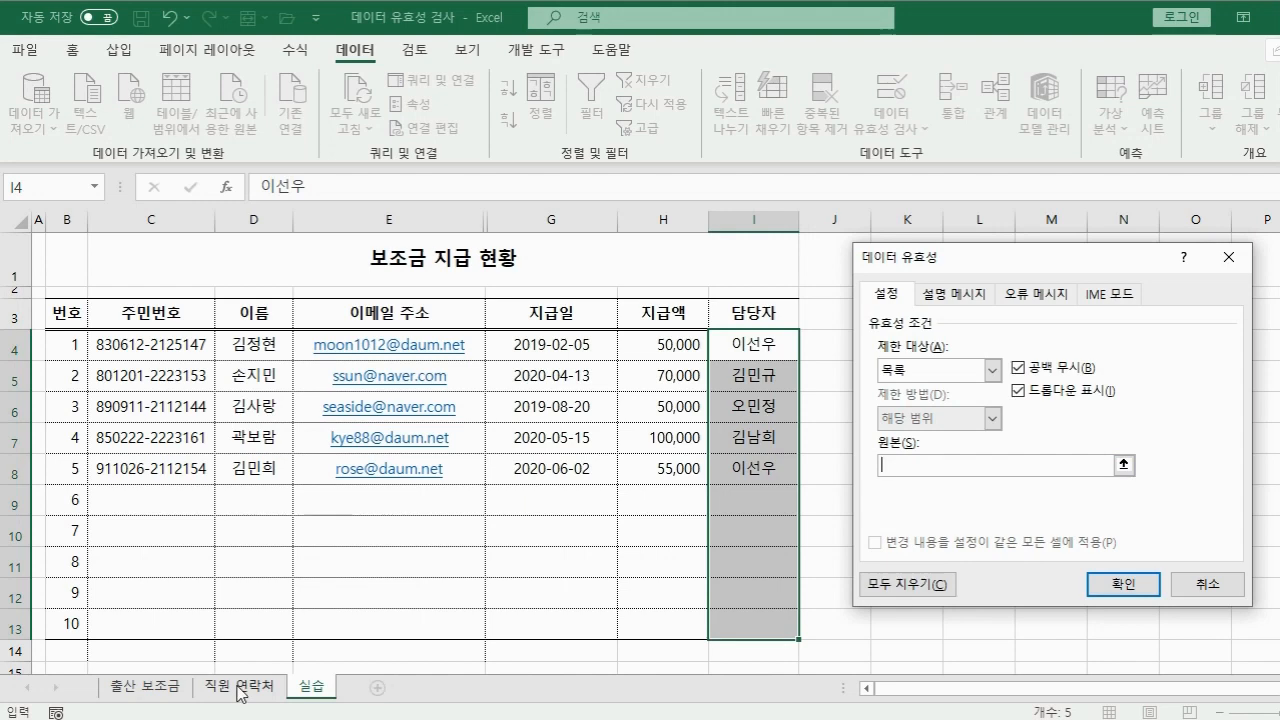
Set the list Source to '직원 연락처'!$B$3:$B$6, confirm, and select H4:H13.
click(240, 687)
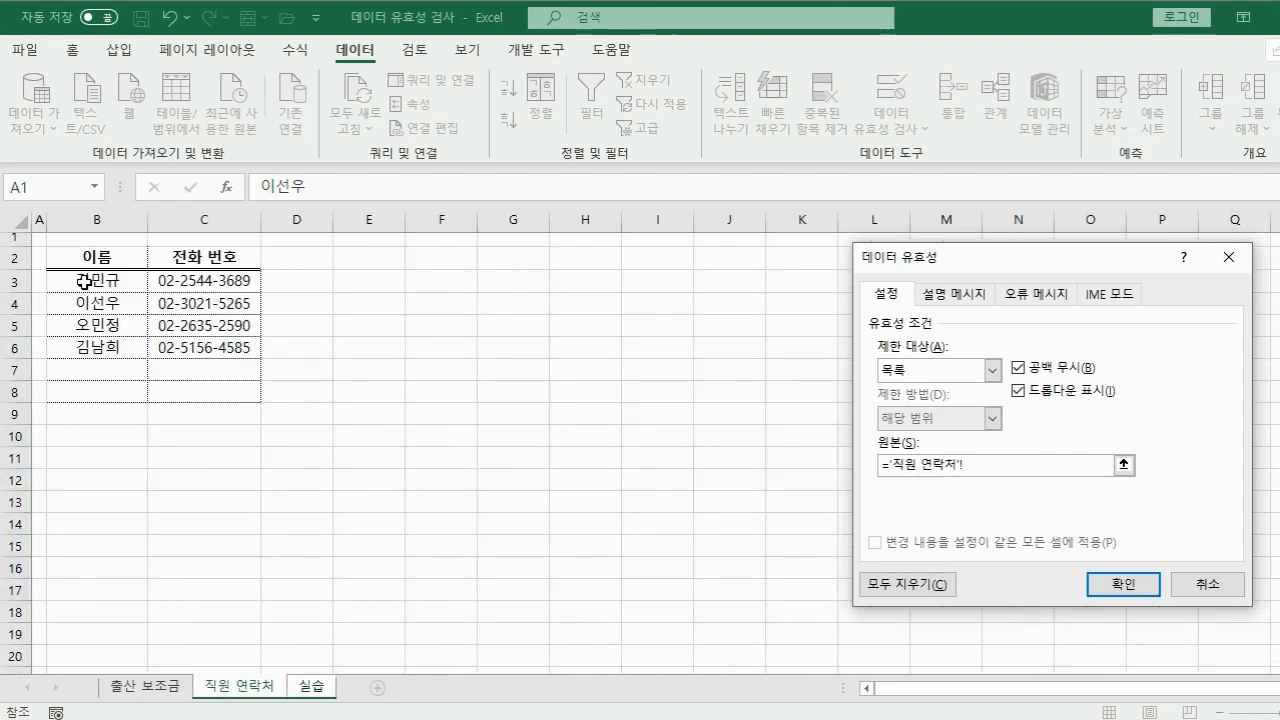
drag(83, 281, 112, 348)
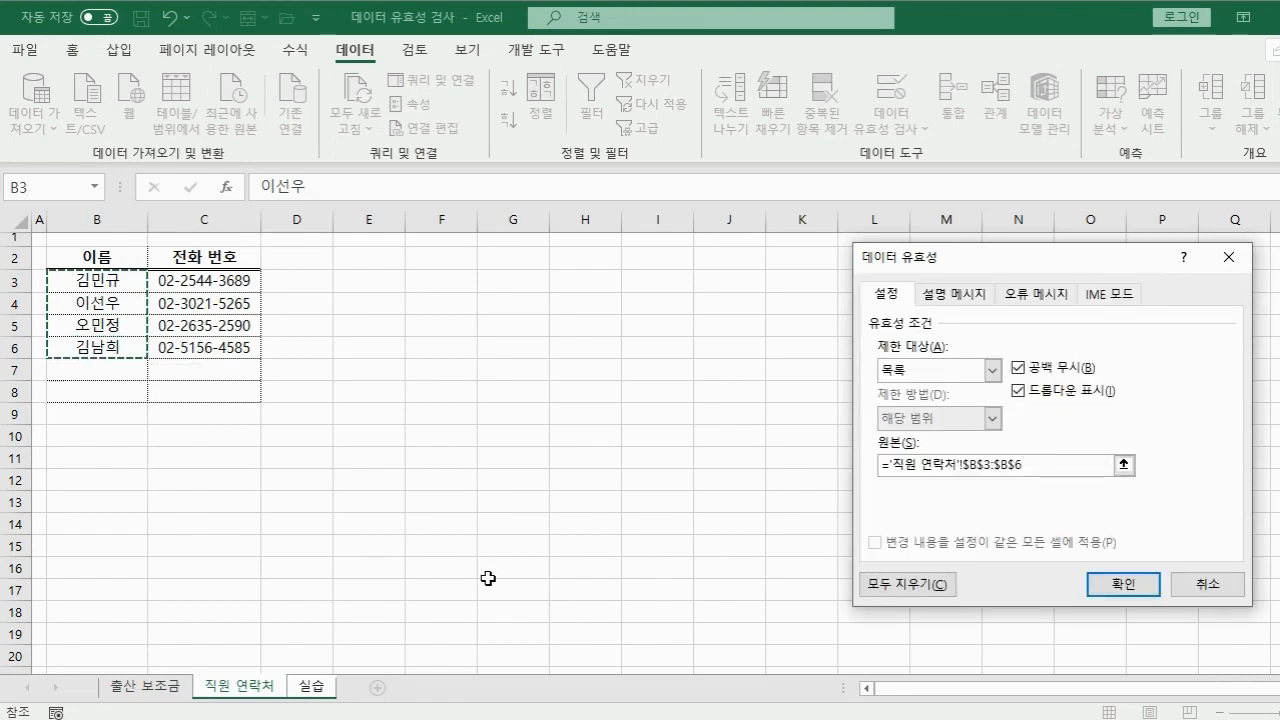
click(1133, 587)
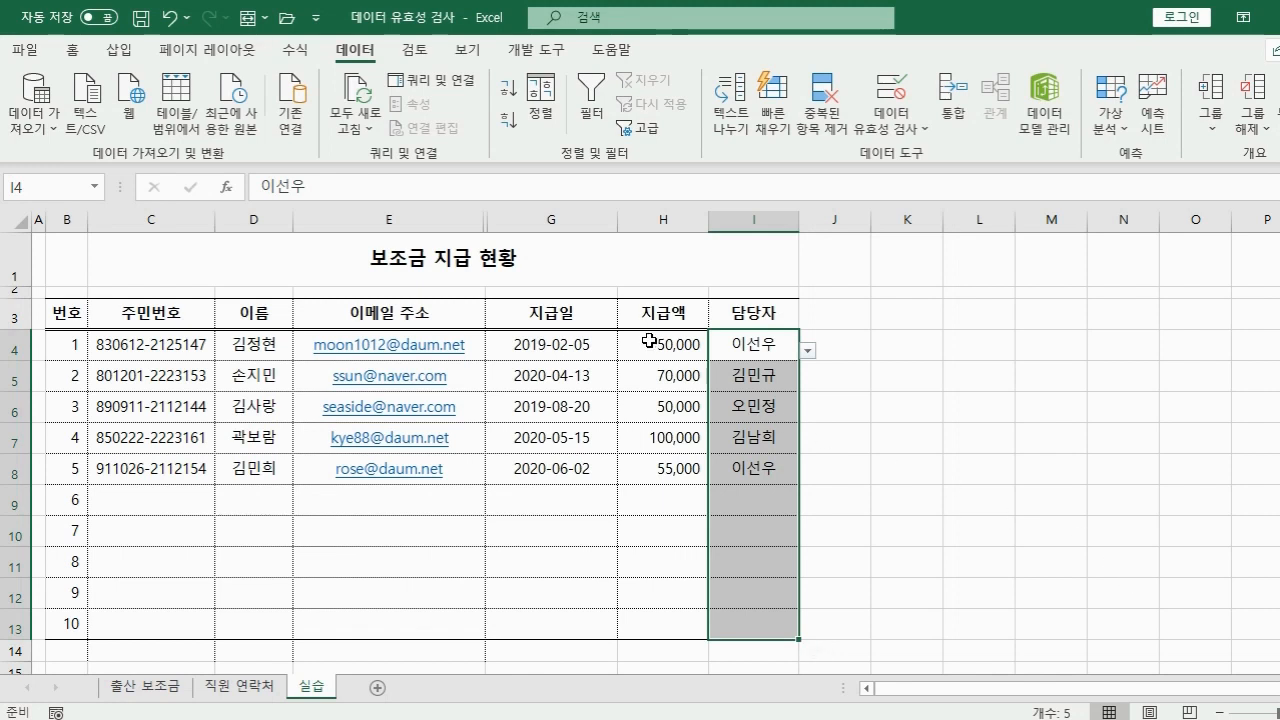
drag(651, 340, 660, 618)
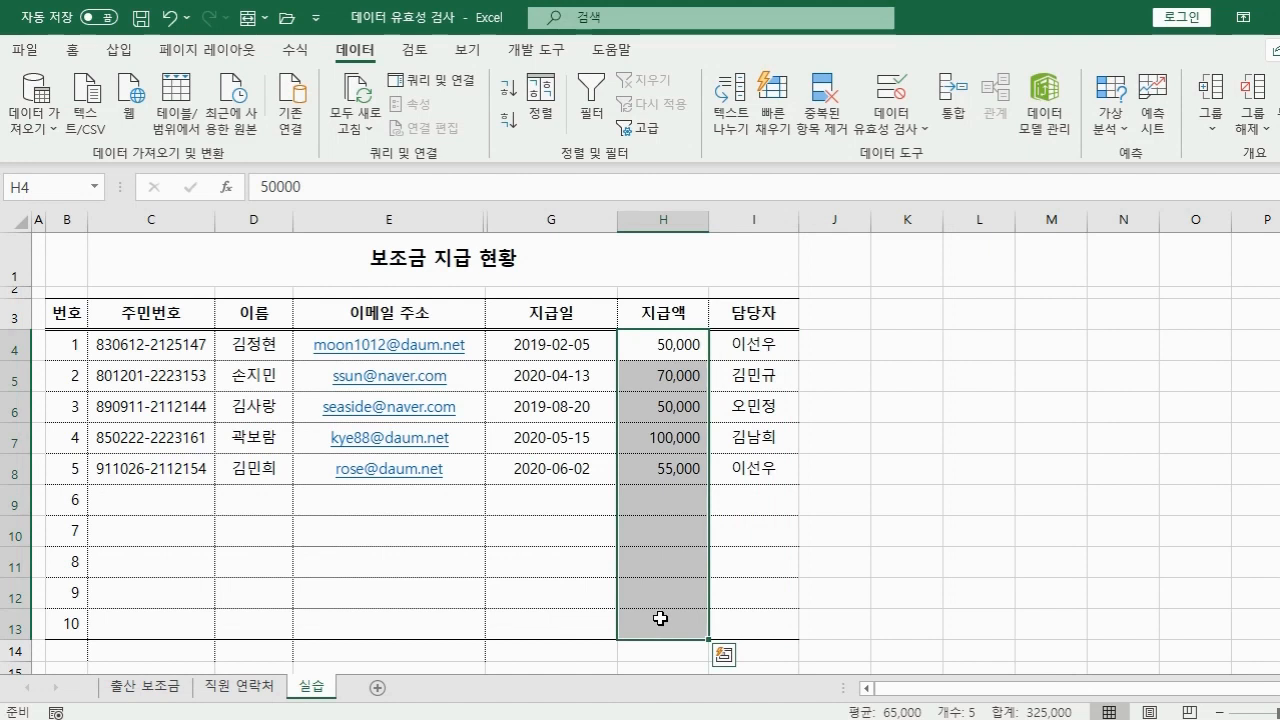
Restrict the 지급액 cells to whole numbers between 50000 and 100000.
click(881, 92)
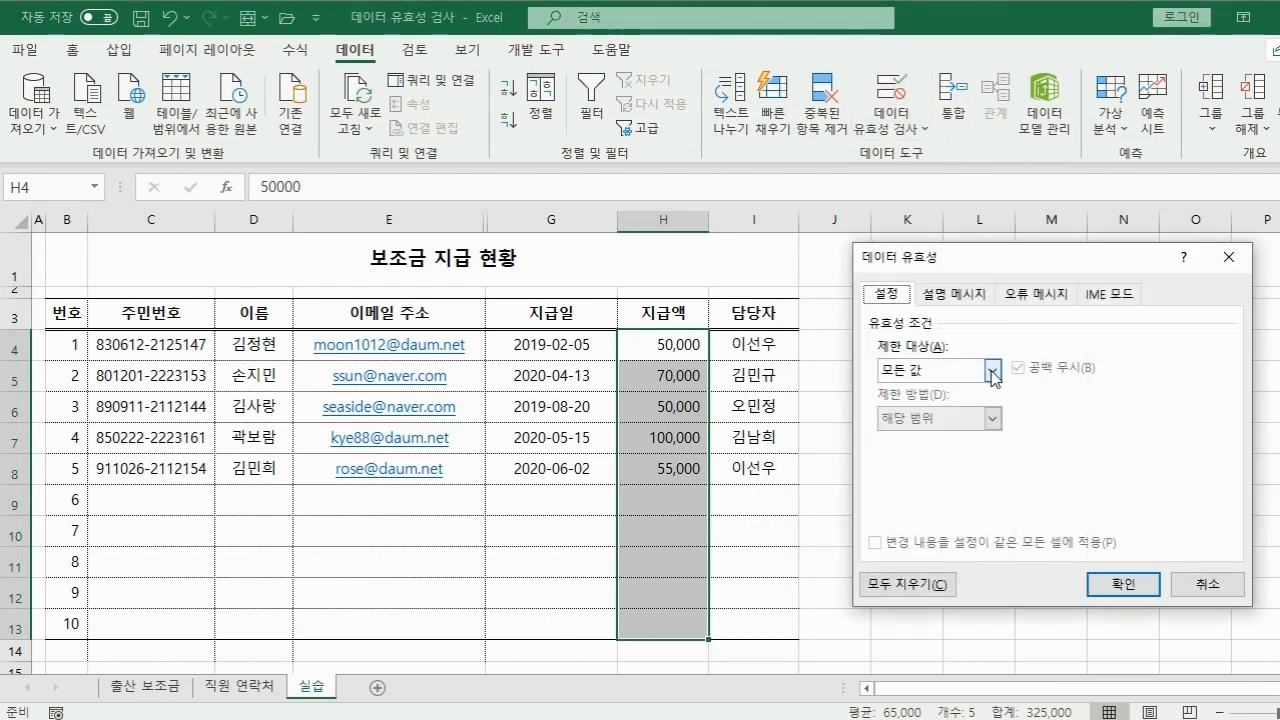
click(993, 373)
click(962, 405)
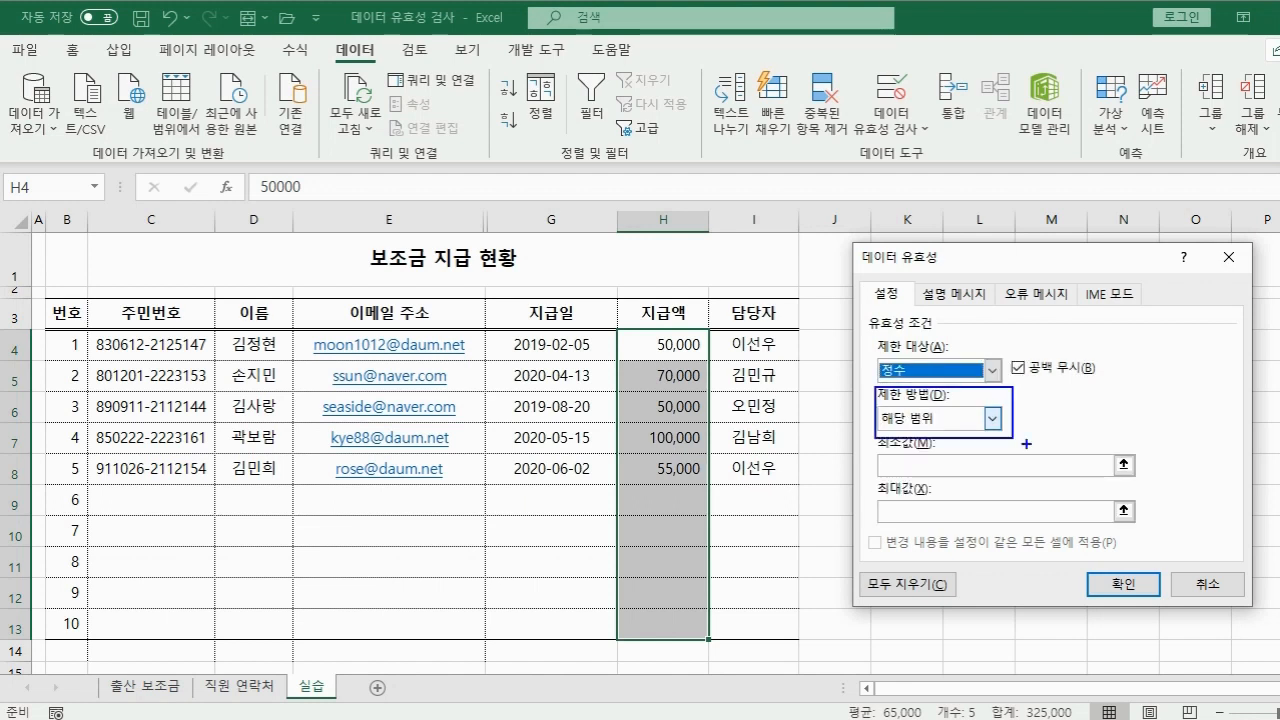
click(992, 419)
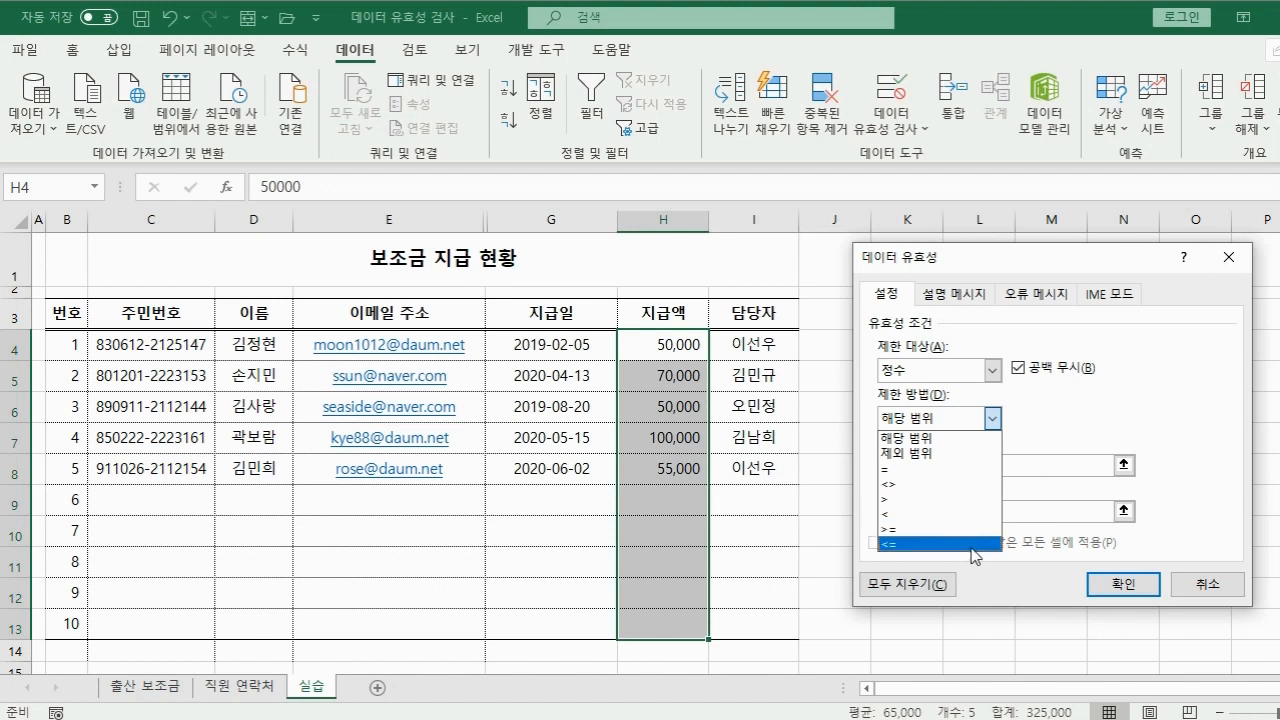
click(968, 446)
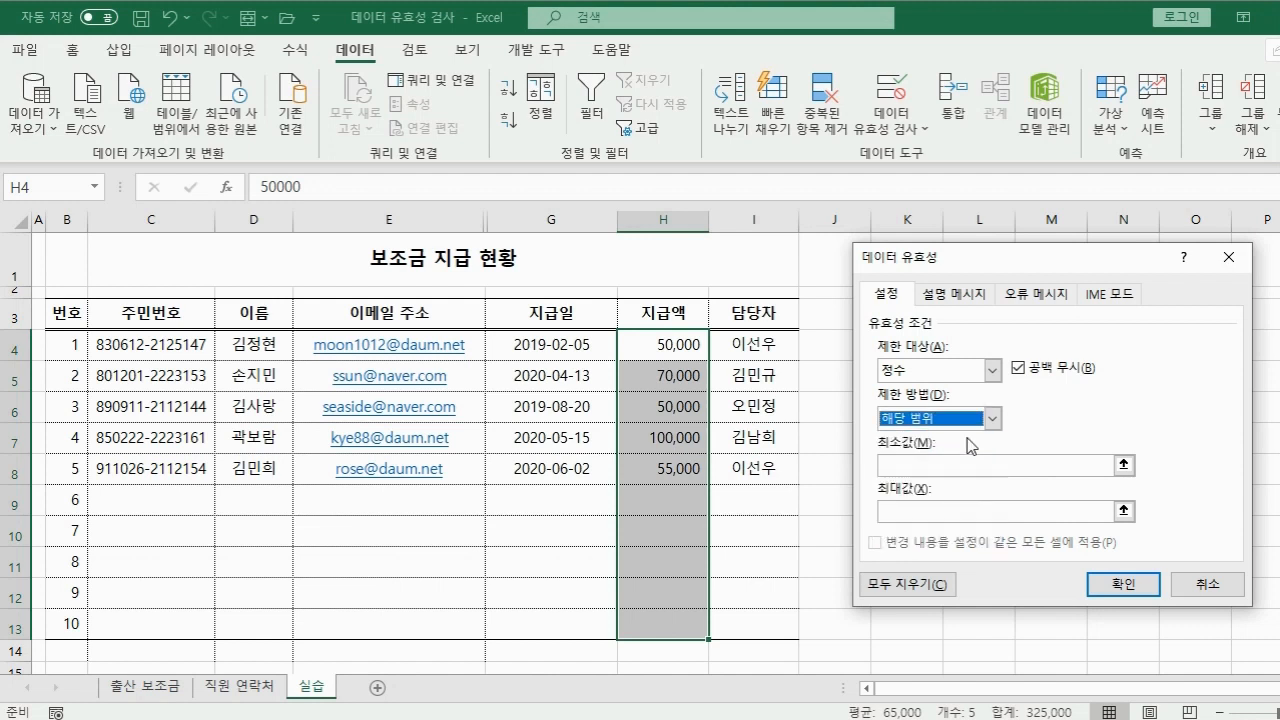
click(969, 466)
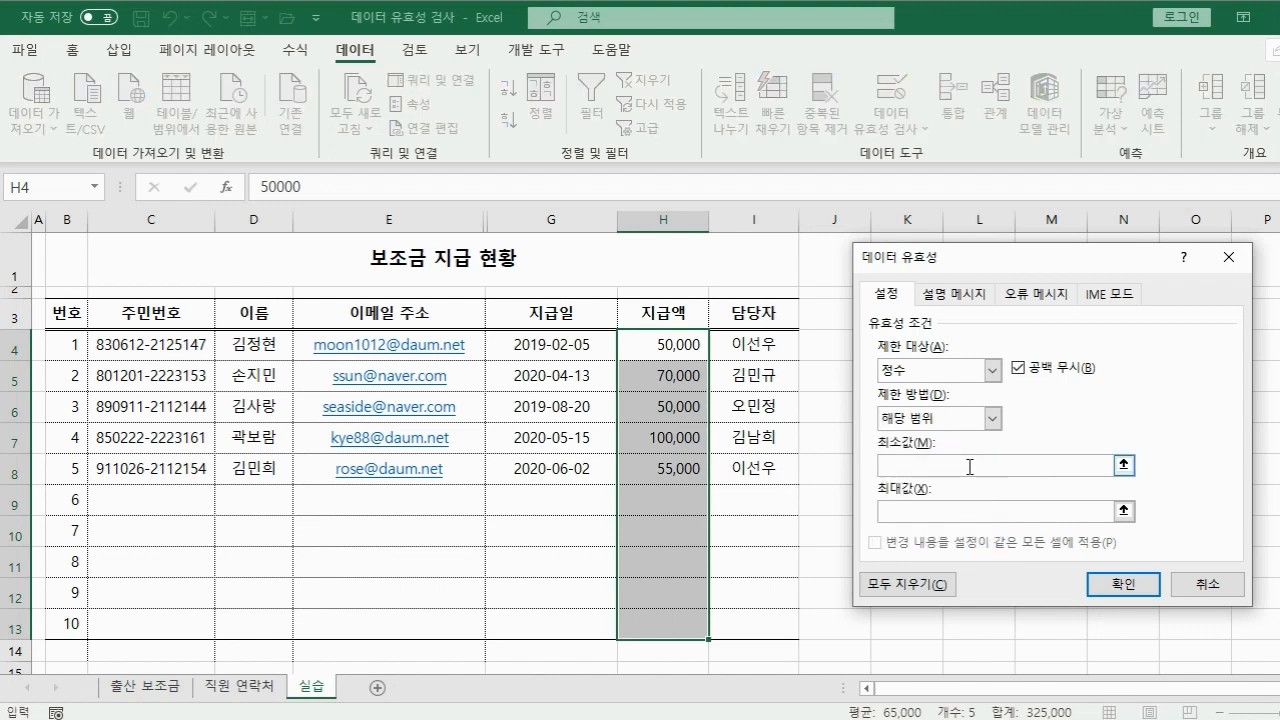
text(50000)
key(Tab)
text(100000)
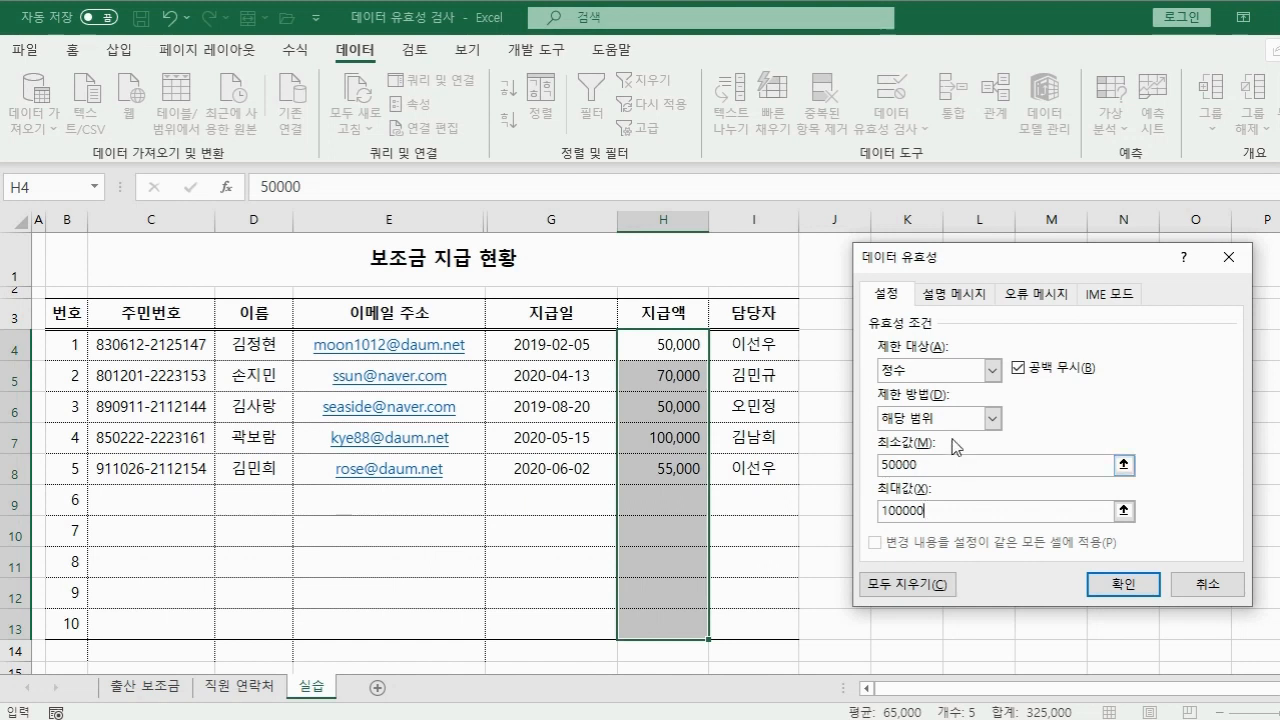
Add input message '지급액 범위: 지급액은 50,000~100,000입니다.' and apply the rule.
click(960, 294)
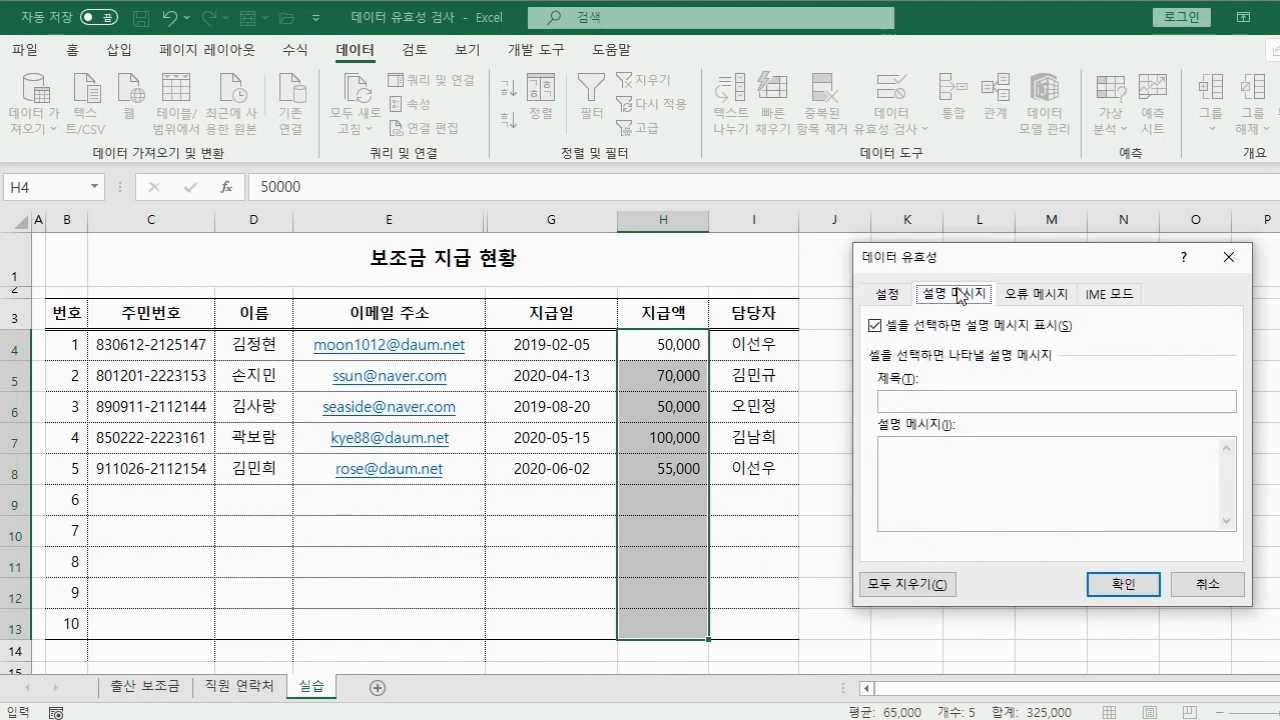
click(985, 402)
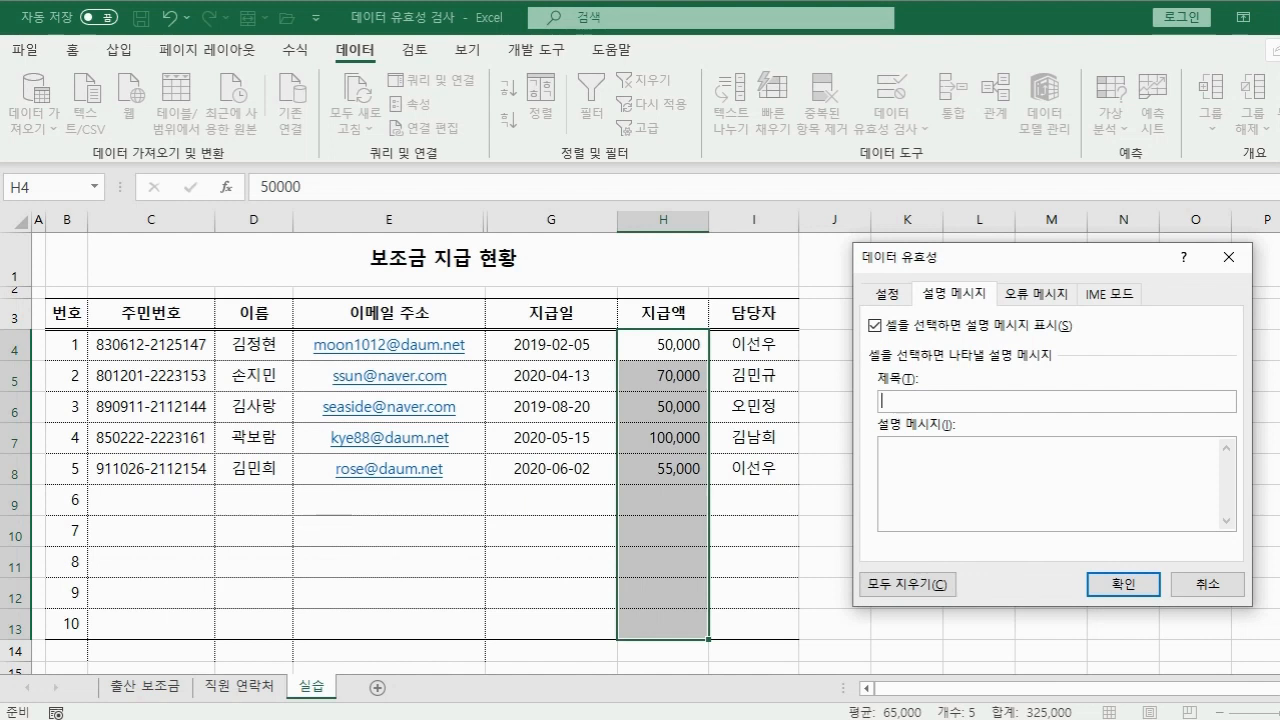
text(급액 범위지급)
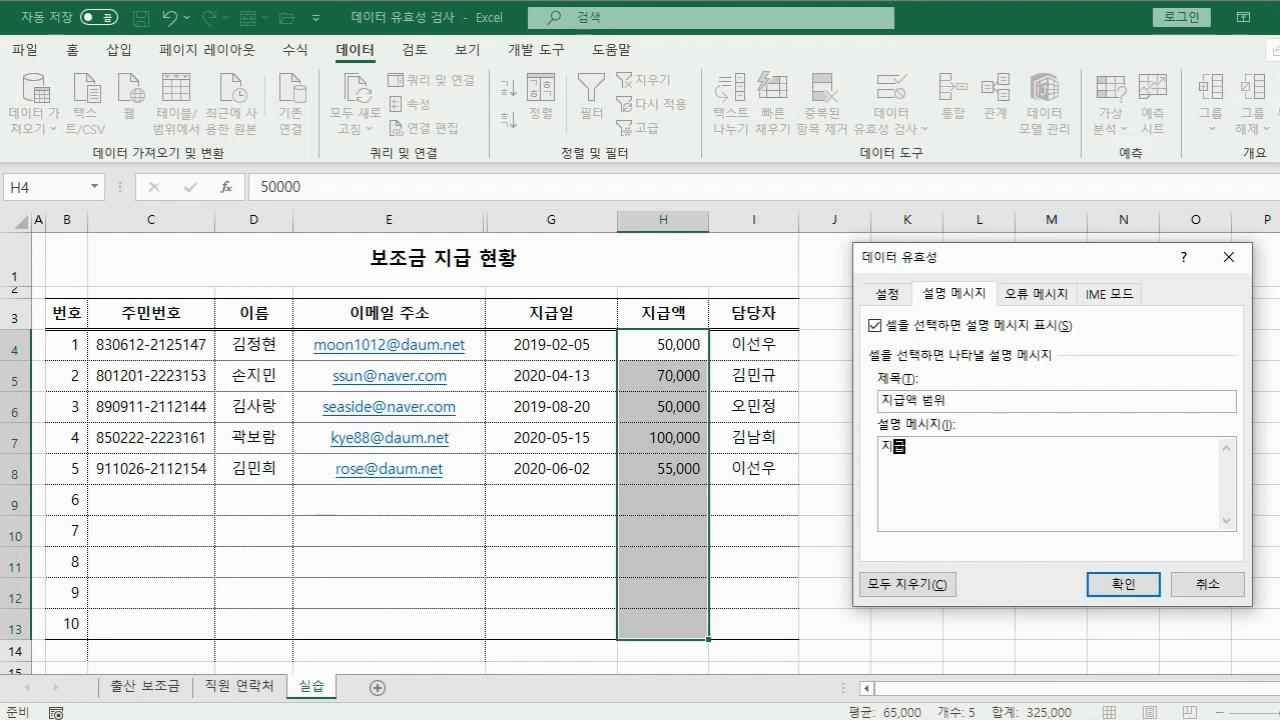
text(액은 50,000~100,000입니다.)
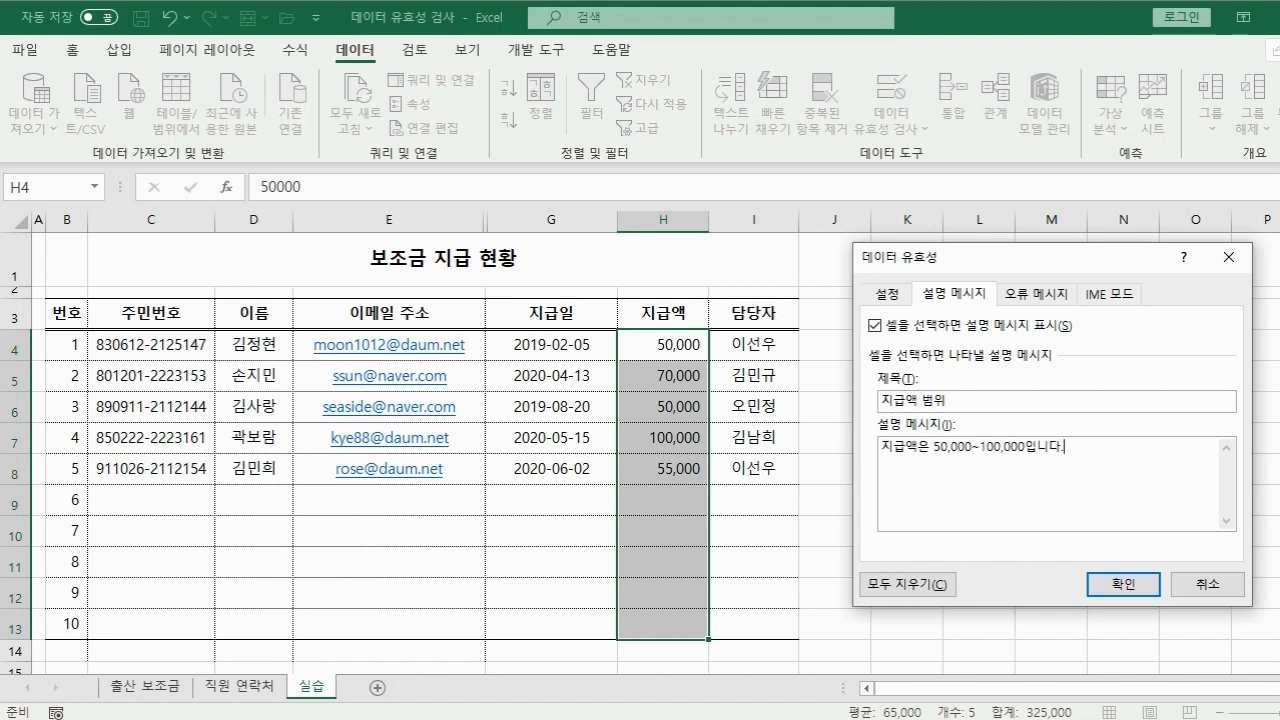
click(1126, 586)
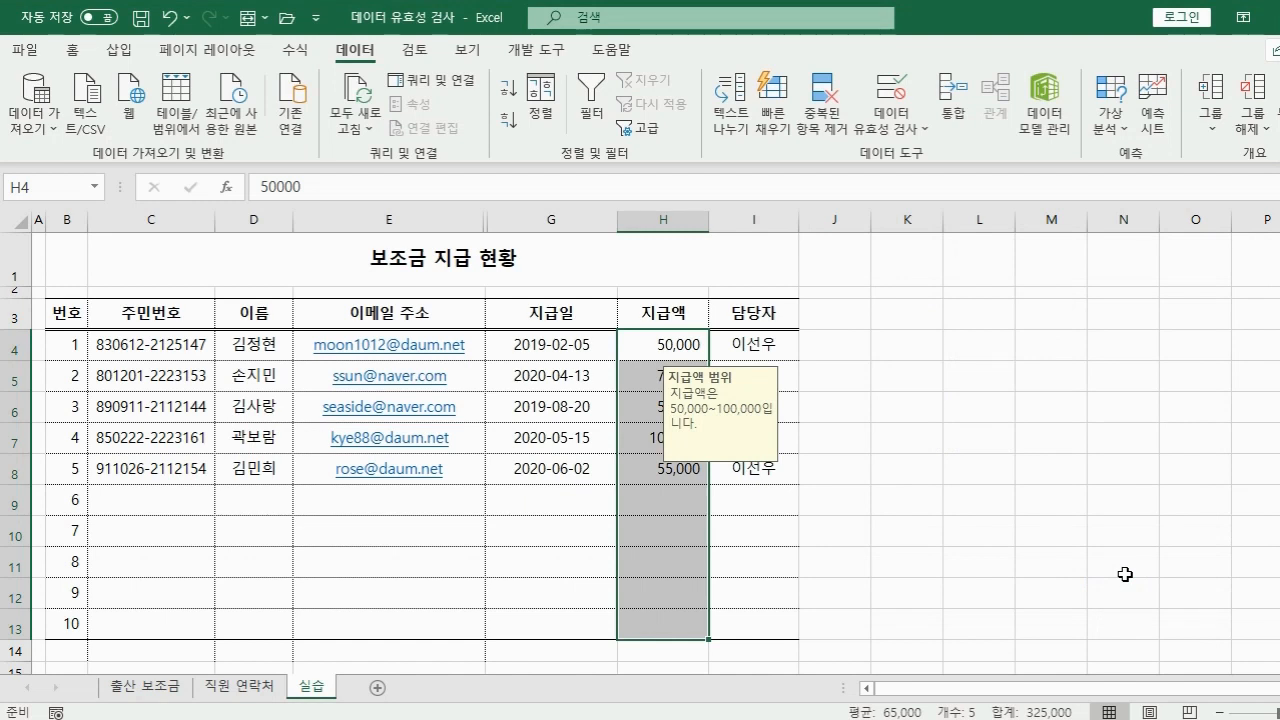
Restrict G4:G13 to dates between 2020-1-1 and 2020-12-31.
drag(585, 350, 552, 620)
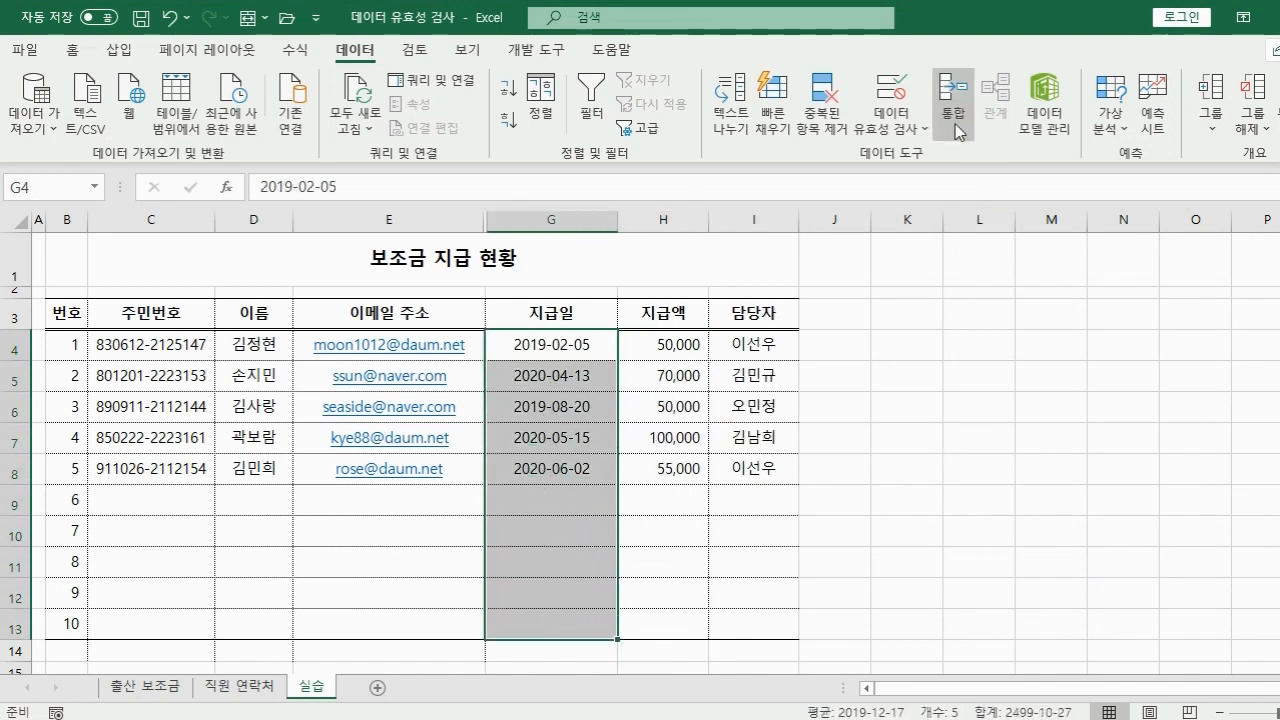
click(884, 93)
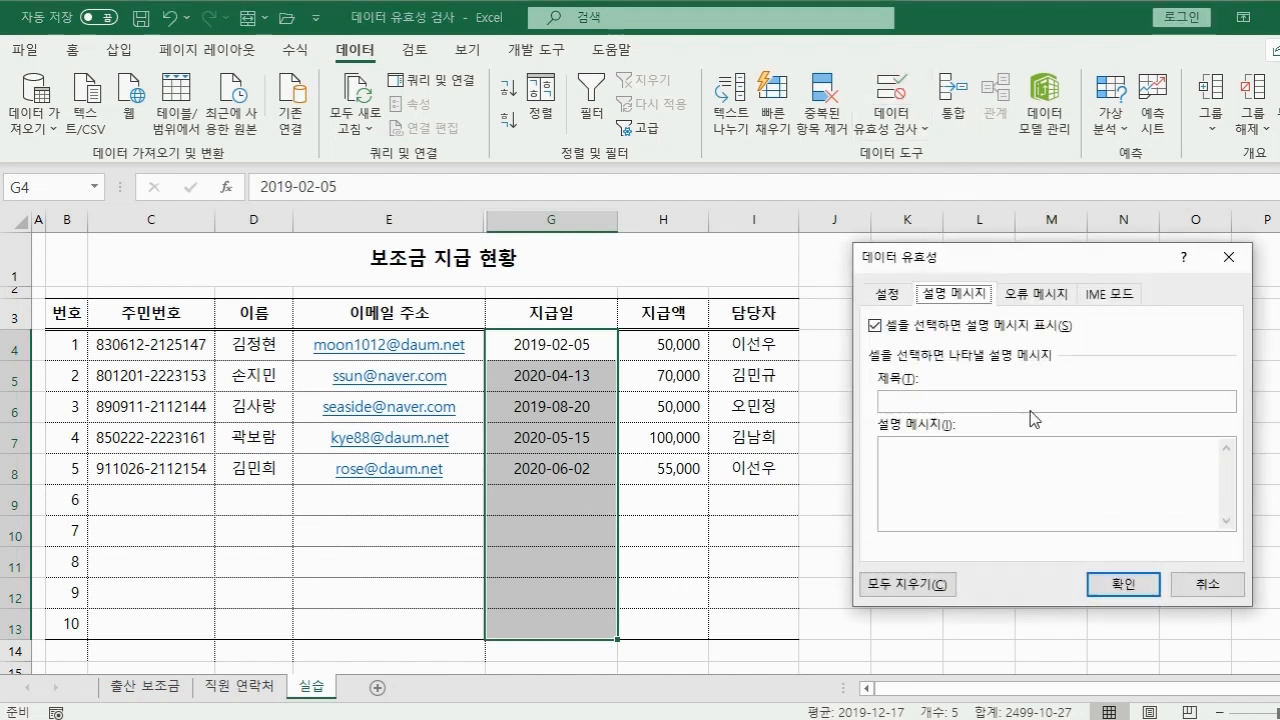
click(884, 296)
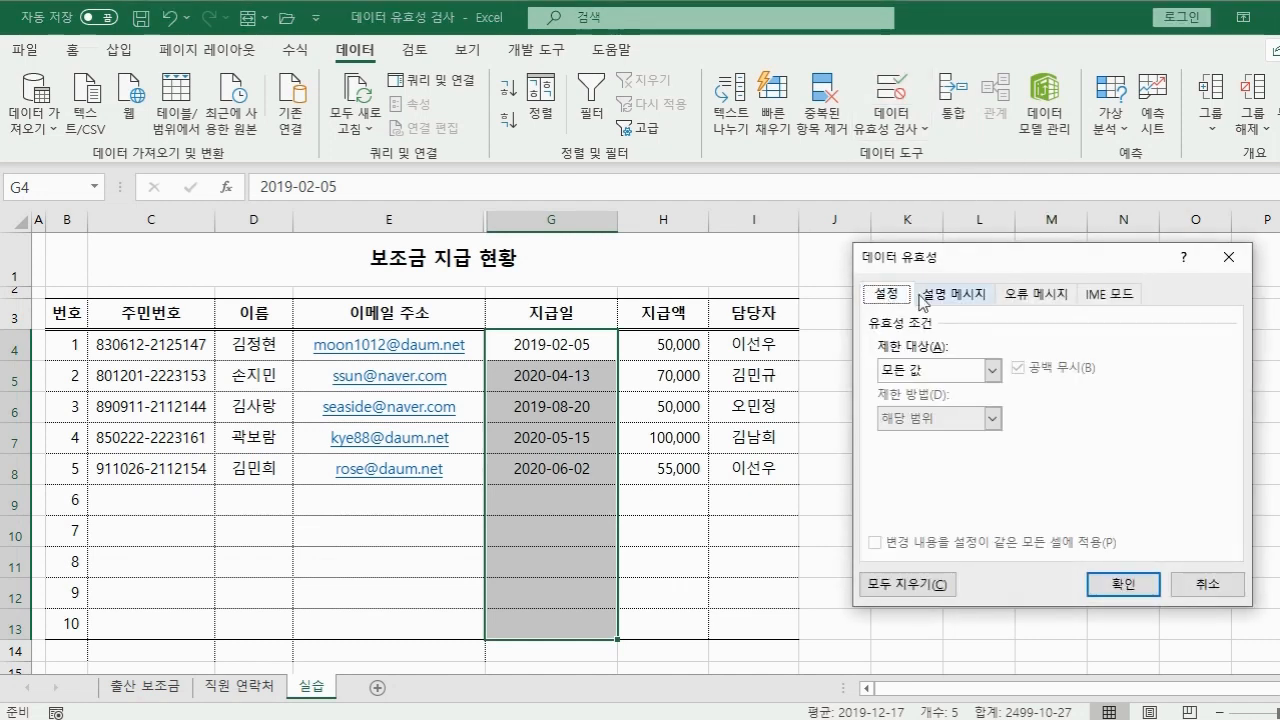
click(992, 371)
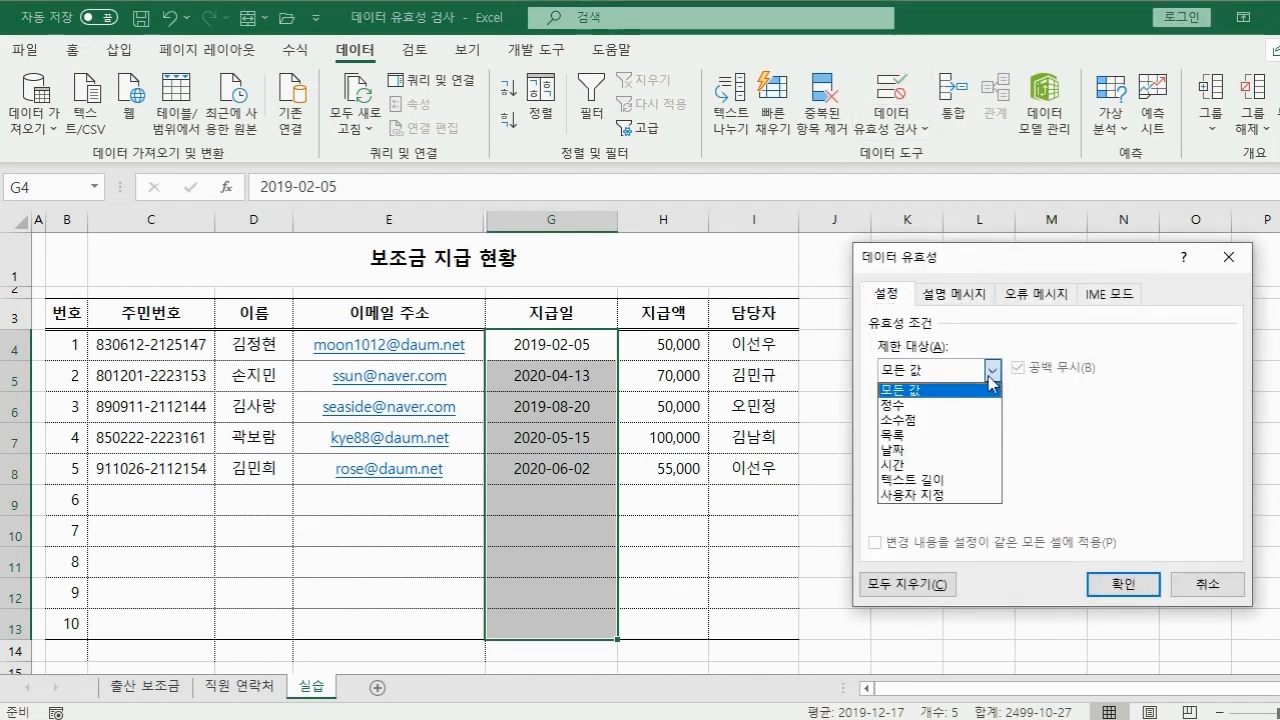
click(966, 451)
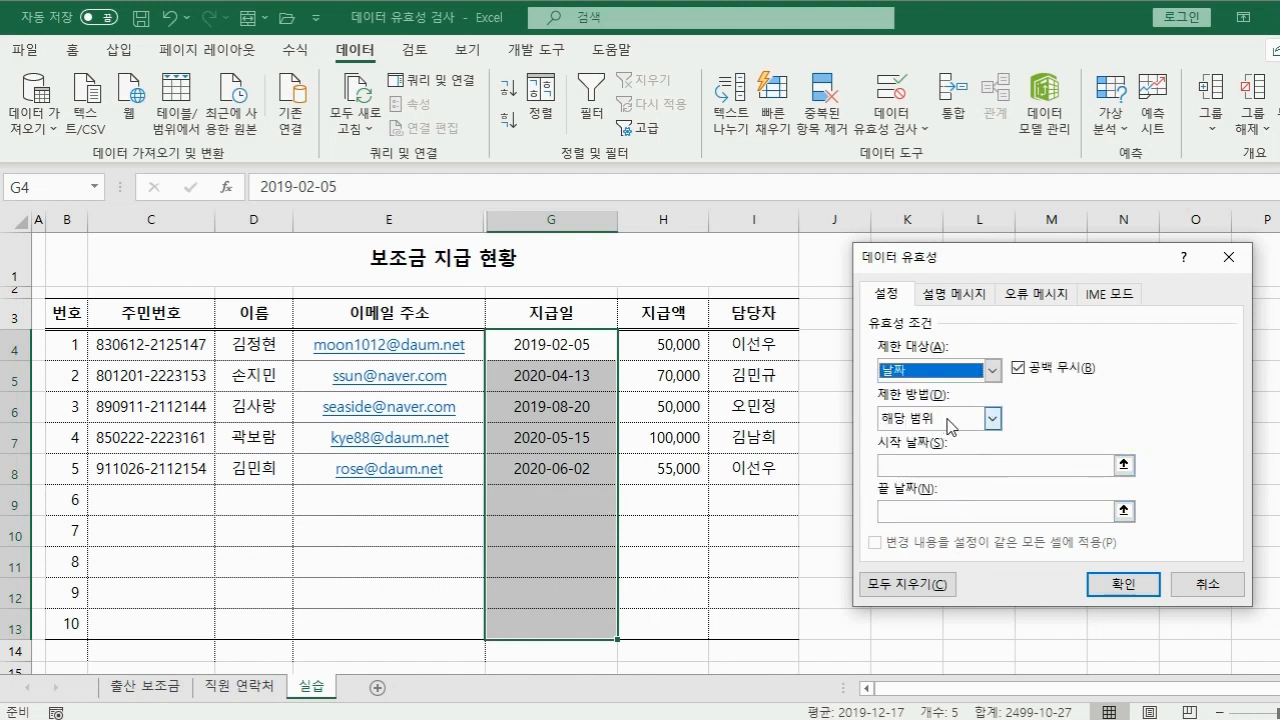
click(971, 465)
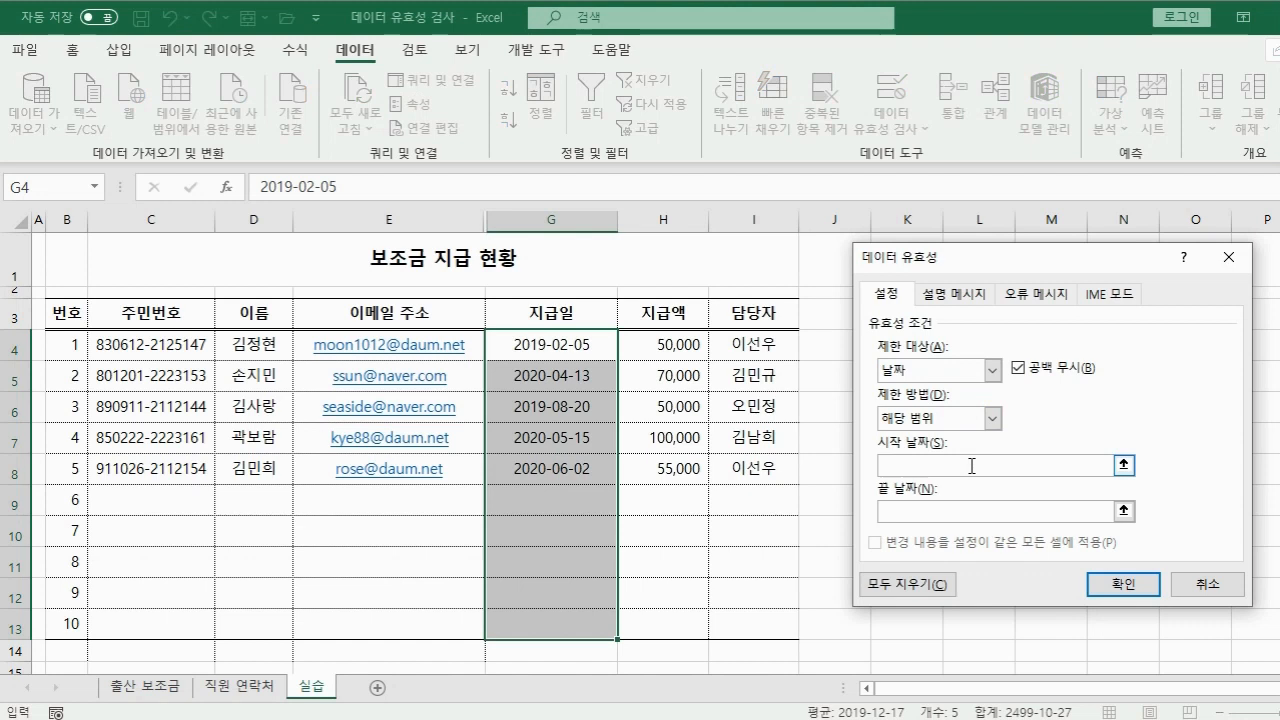
text(2020-1-1)
key(Tab)
text(2020-12-31)
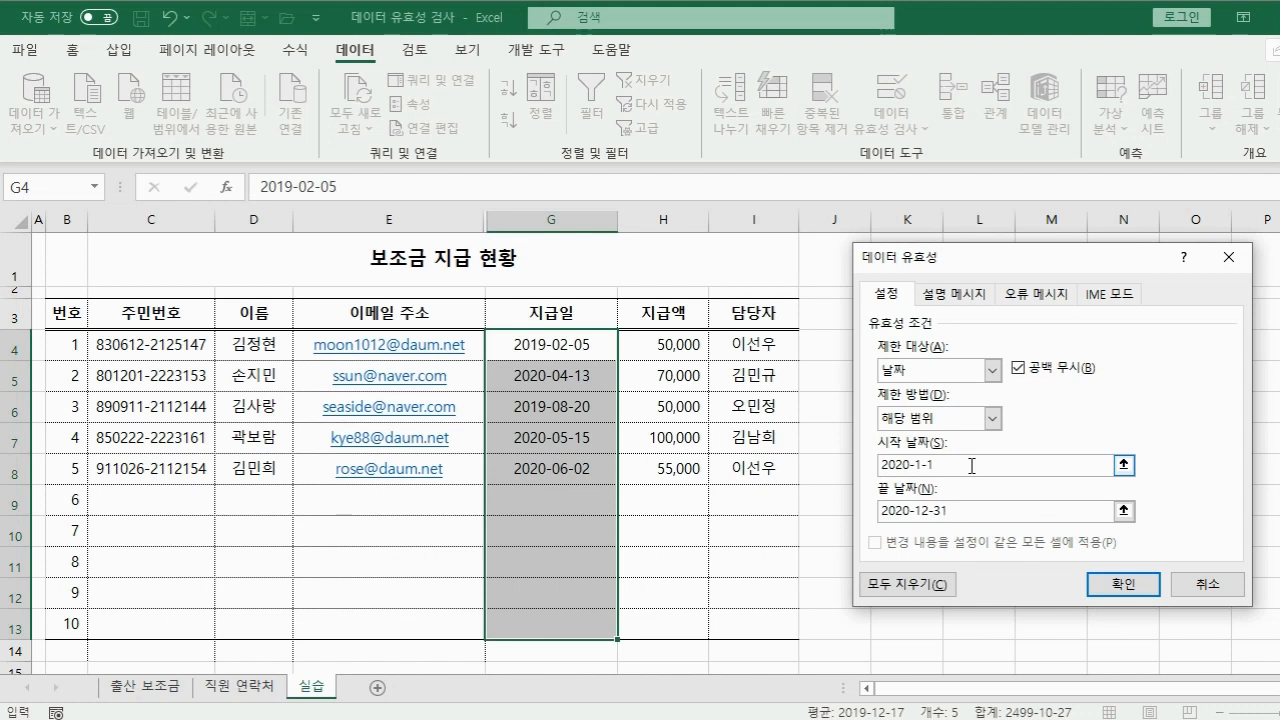
Add error alert '지급일 오류: 지급일은 2020년1월1일~2020년12월31일입니다.' and apply.
click(1029, 296)
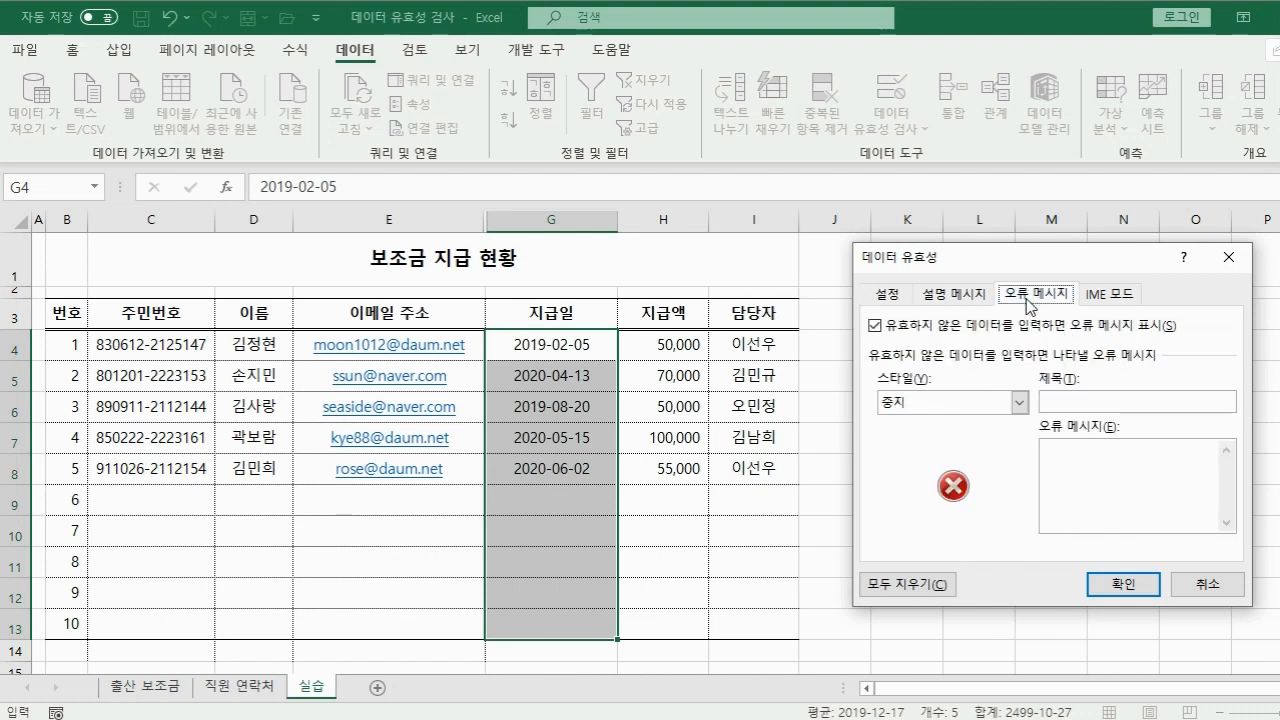
click(1130, 402)
text(지급일 오류)
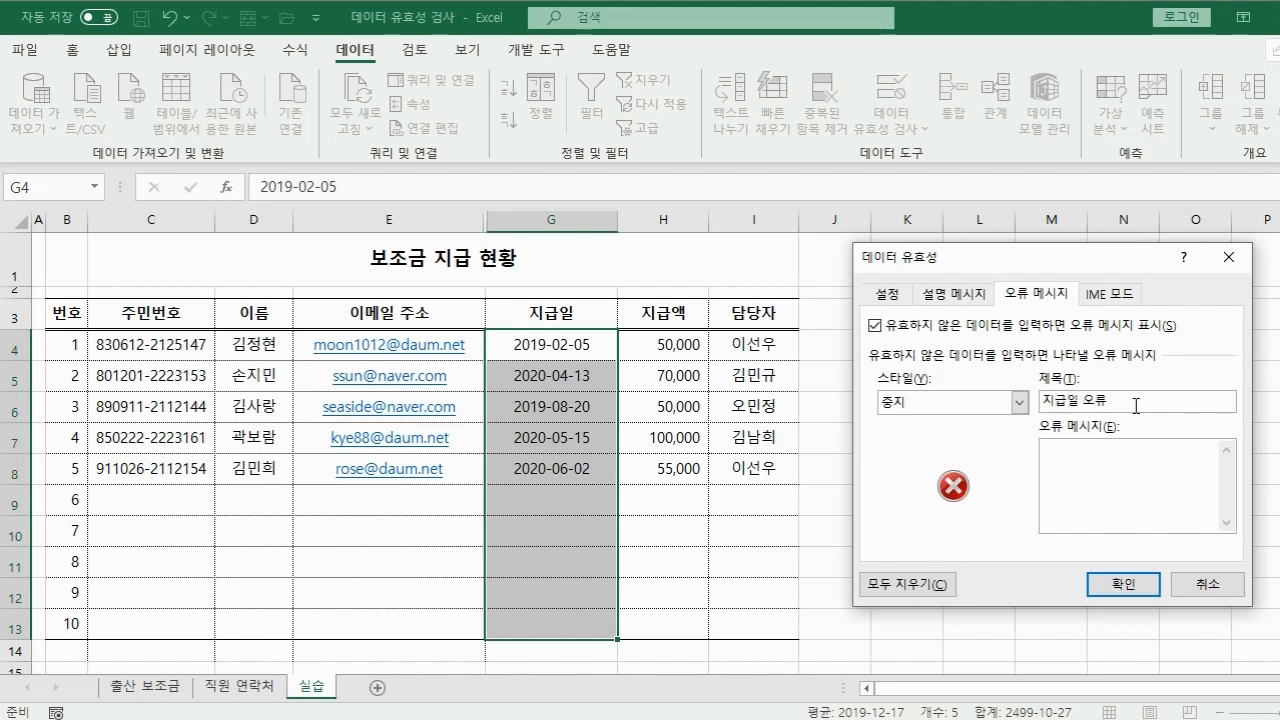
key(Tab)
text(지급일은 2020년1월1일~2020년12월31일입니다.)
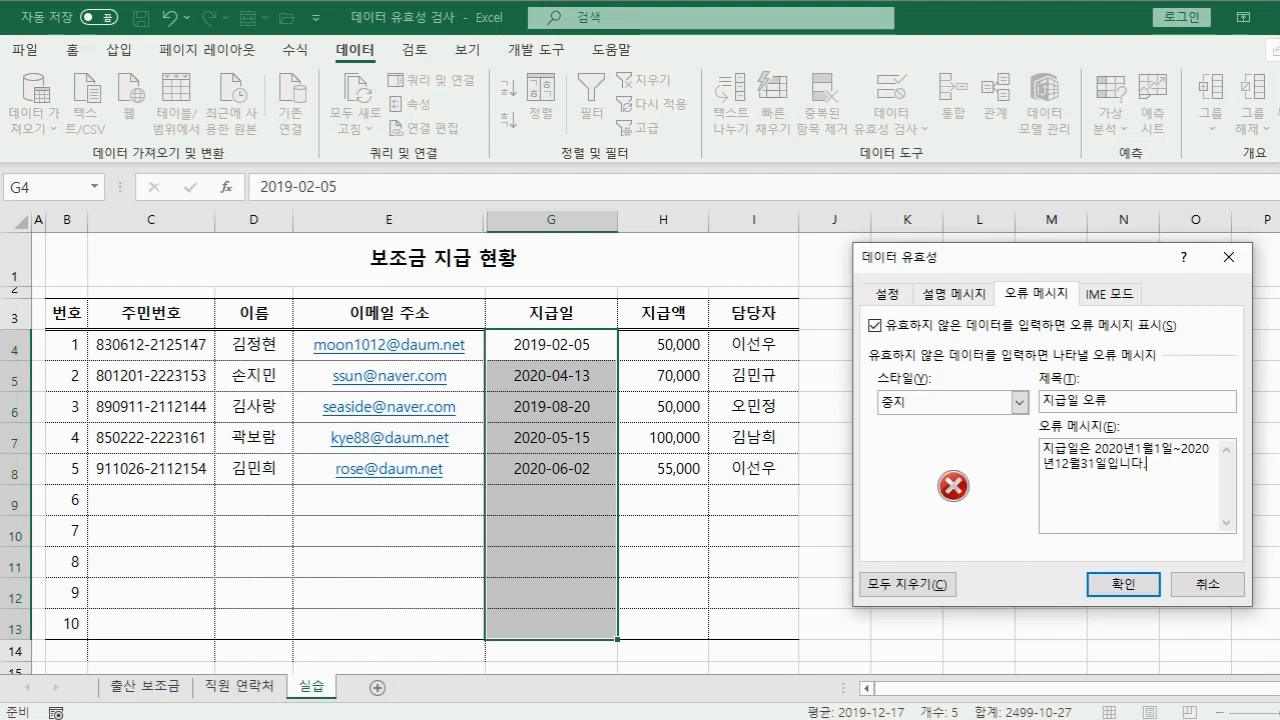
click(1122, 584)
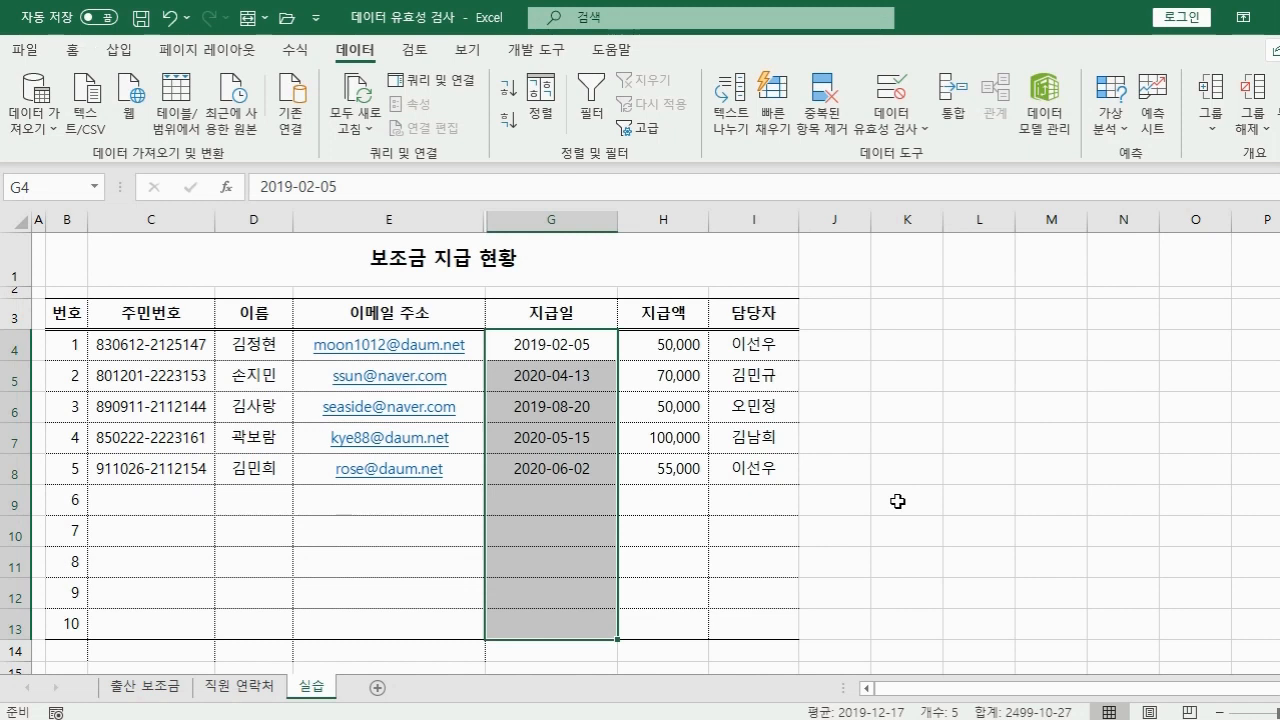
Set the IME mode of e-mail cells E4:E13 to 영문 (English).
drag(470, 345, 450, 623)
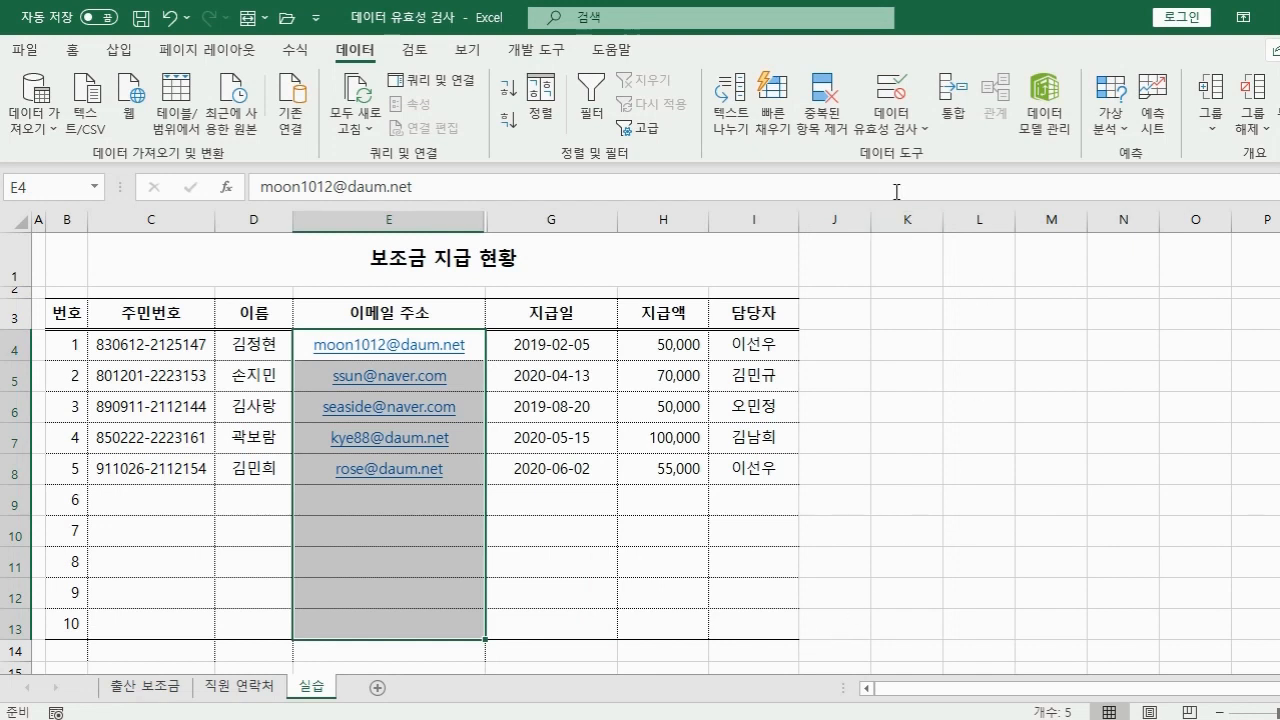
click(895, 90)
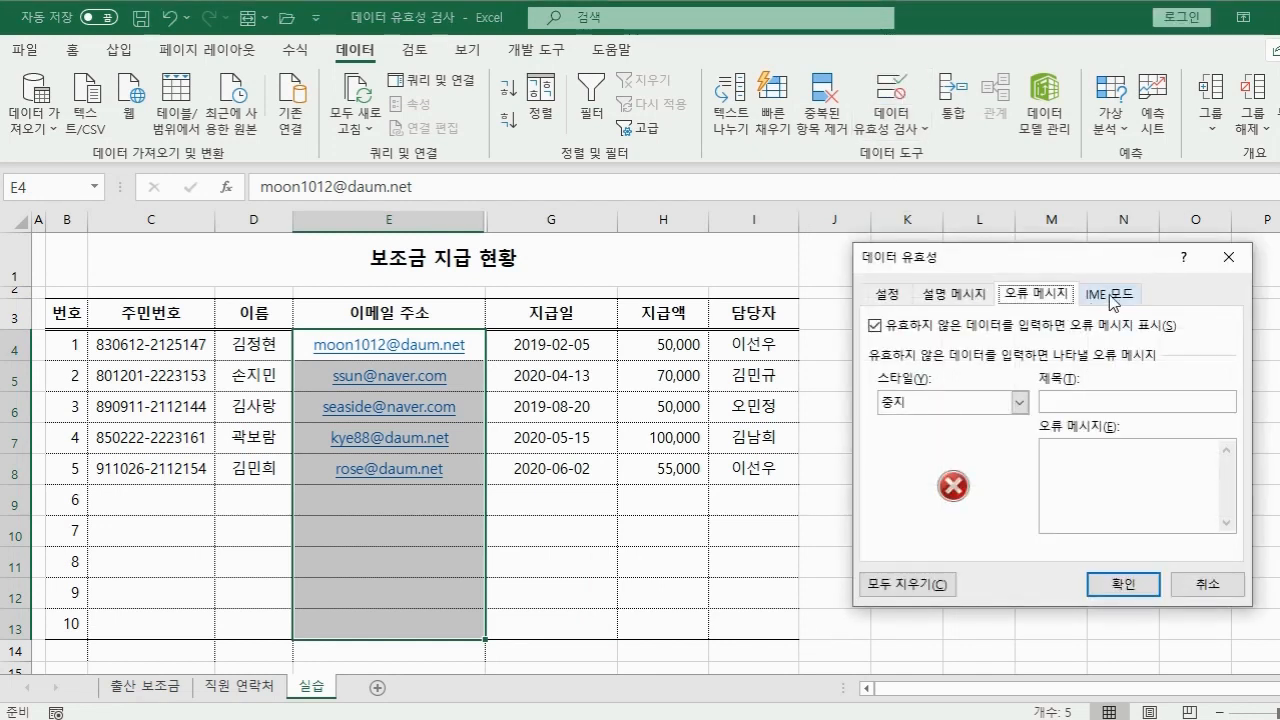
click(1113, 302)
click(1019, 371)
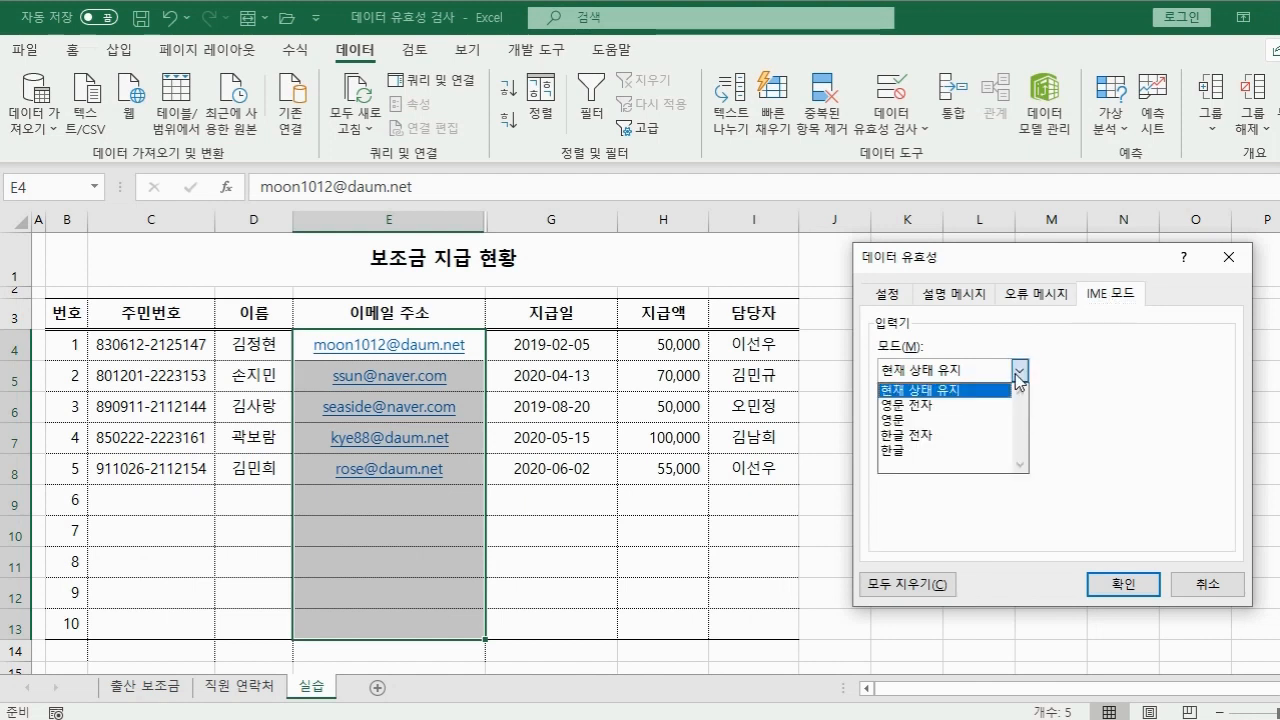
click(945, 422)
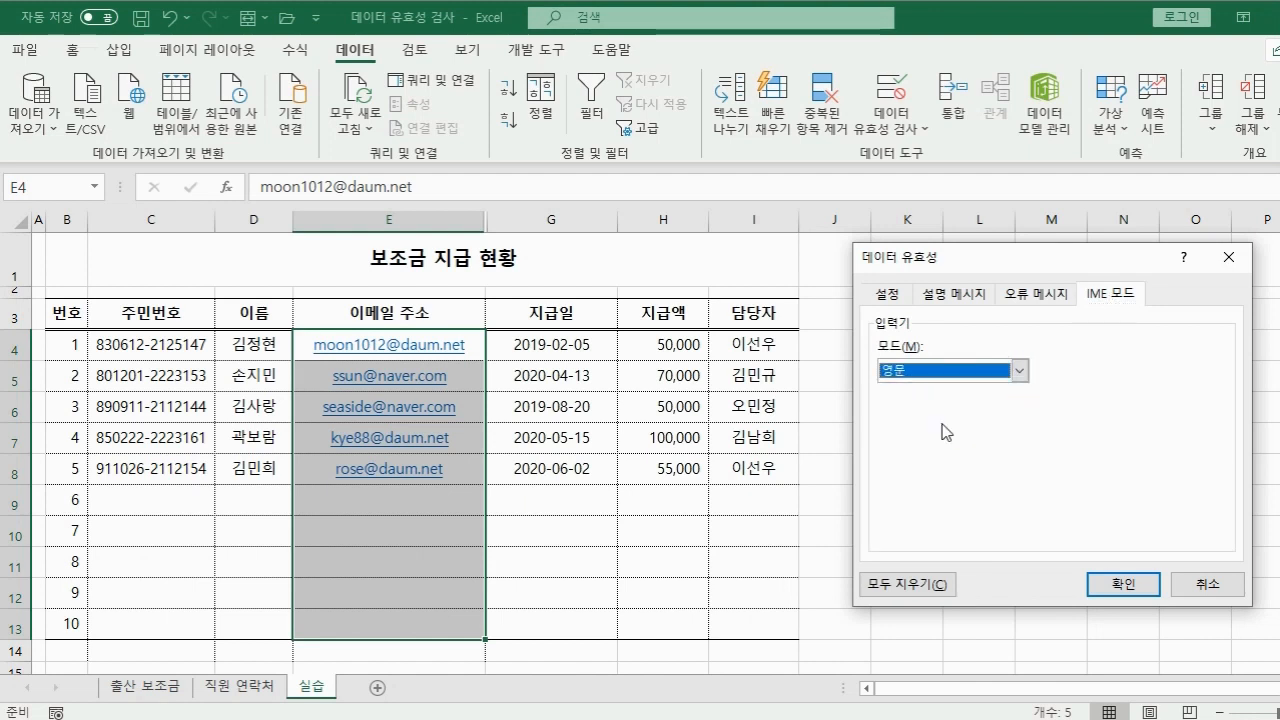
click(1133, 582)
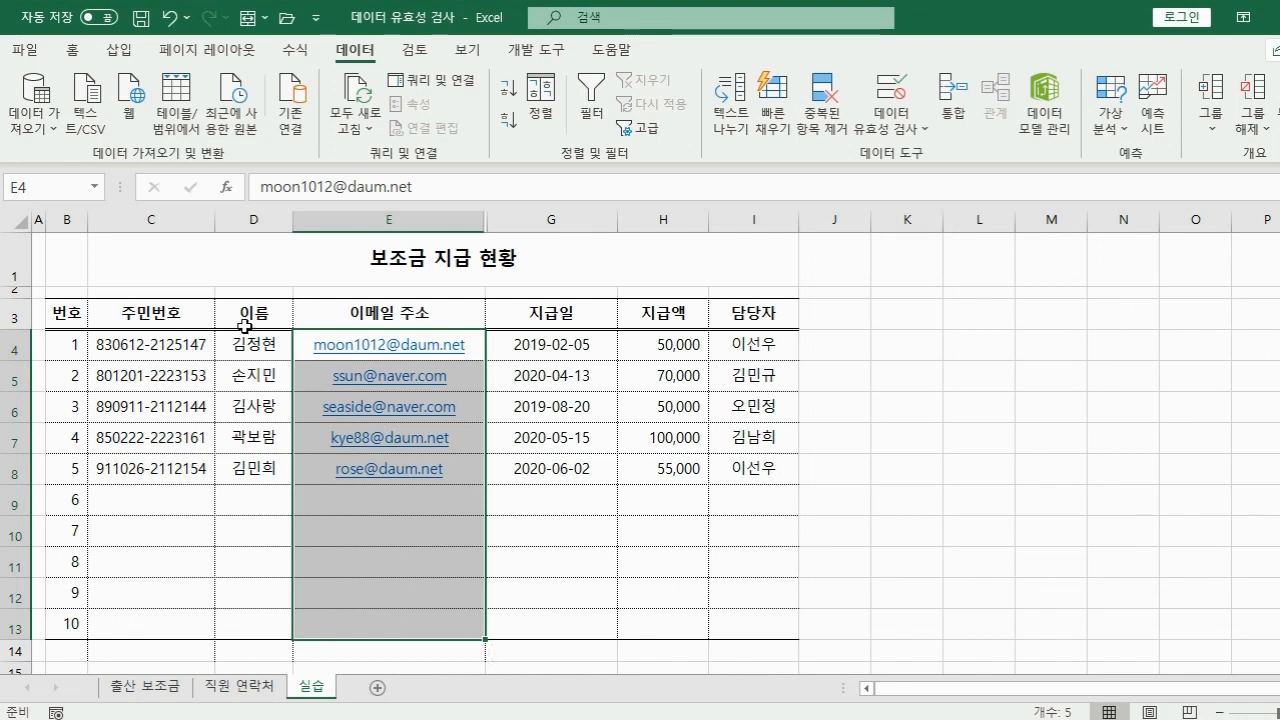
Set the IME mode of name cells D4:D13 to 한글 (Korean).
drag(250, 344, 248, 618)
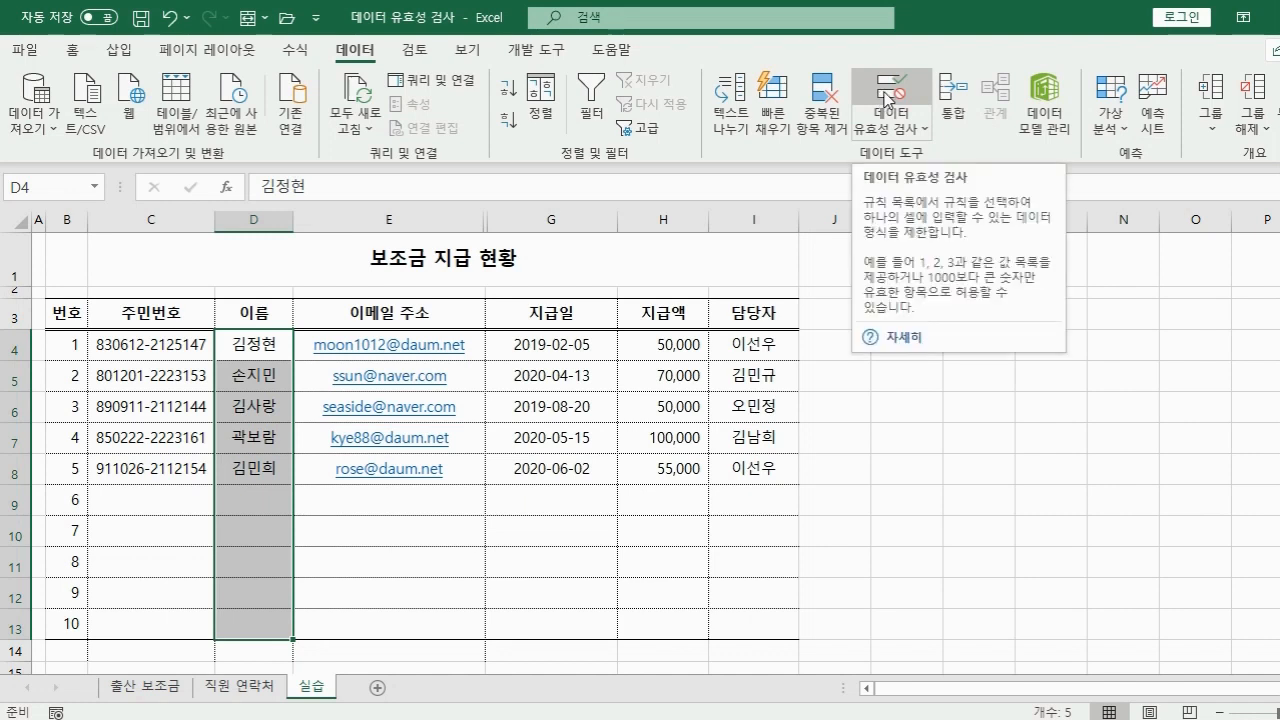
click(877, 97)
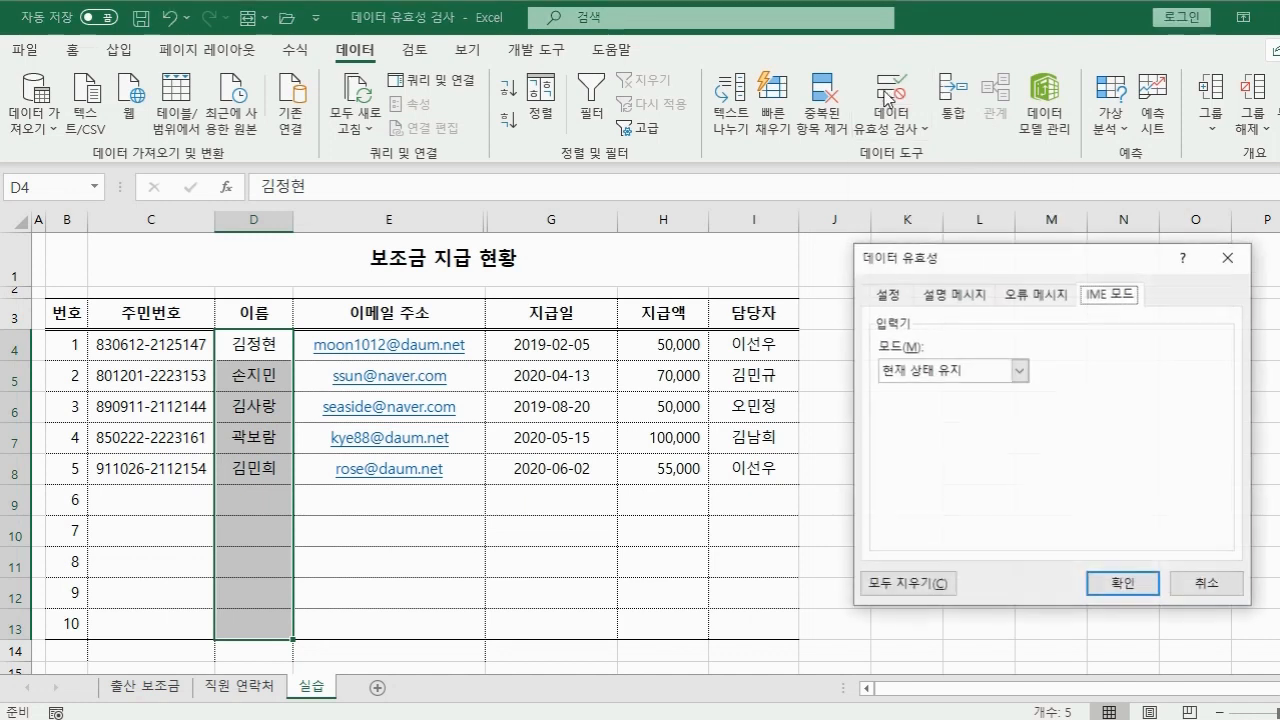
click(948, 370)
click(945, 450)
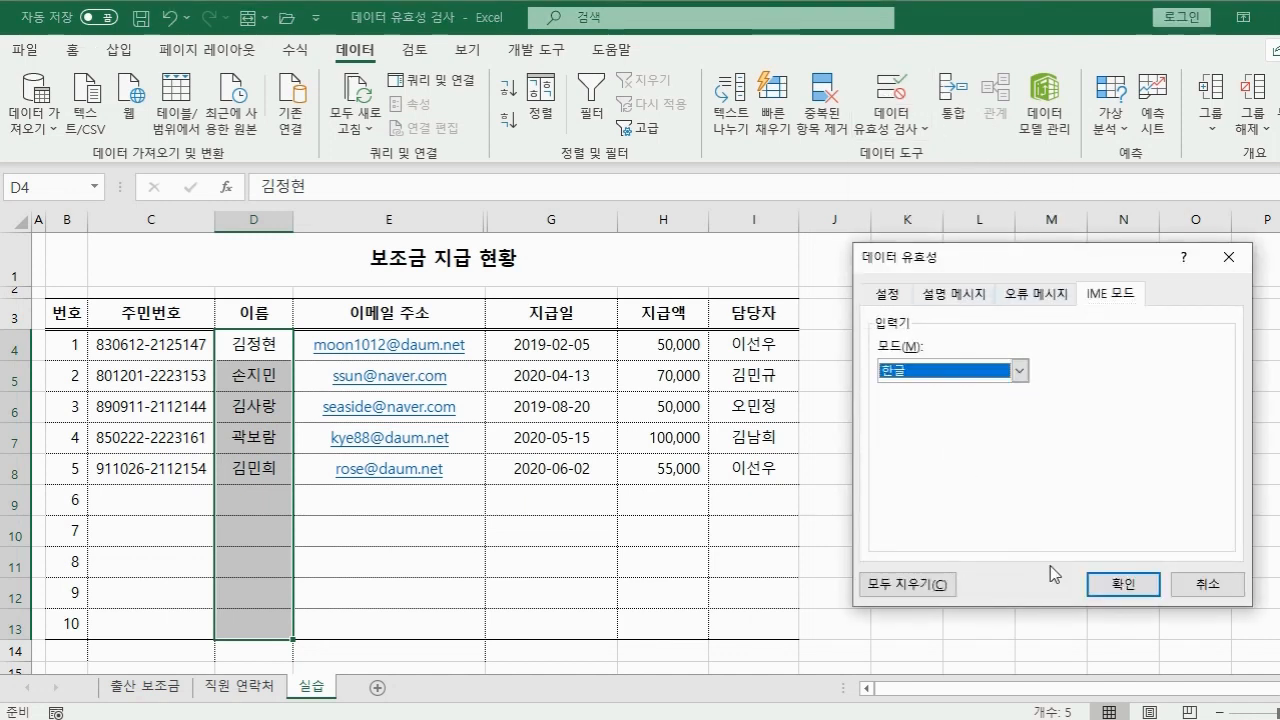
click(1122, 584)
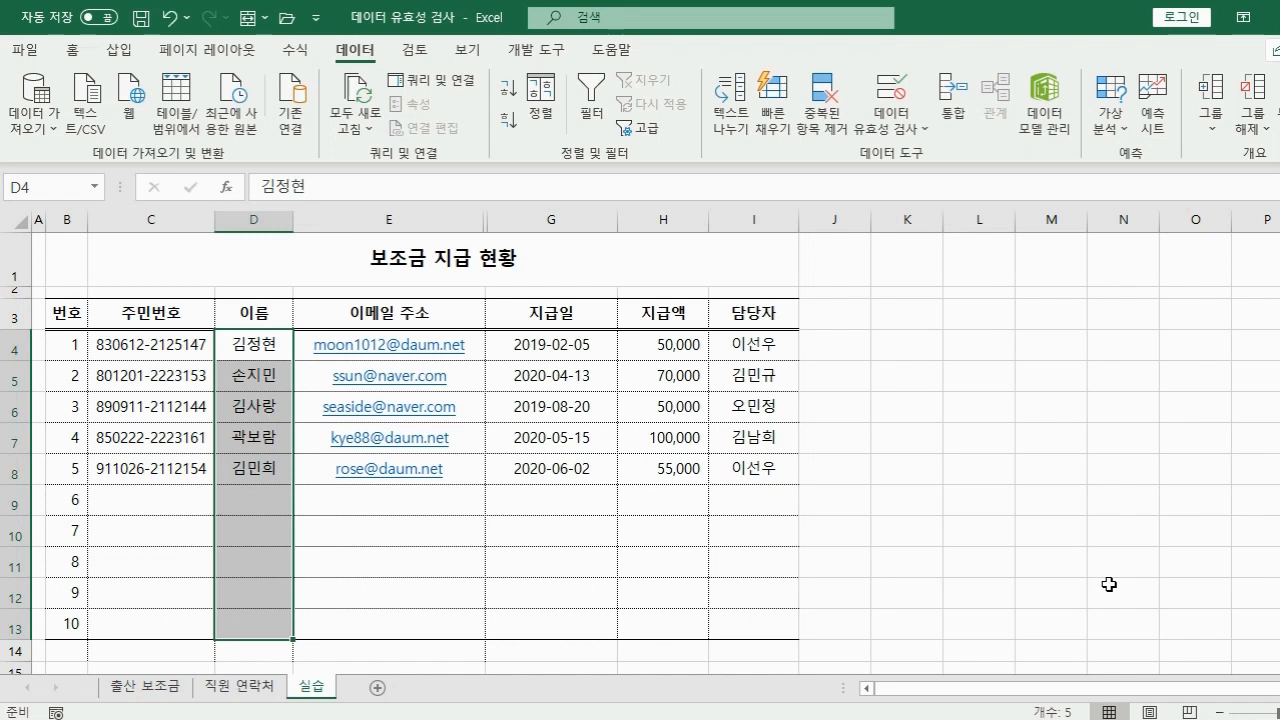
Select C4:C13 and set its validation Allow type to 사용자 지정 (Custom).
drag(148, 350, 121, 616)
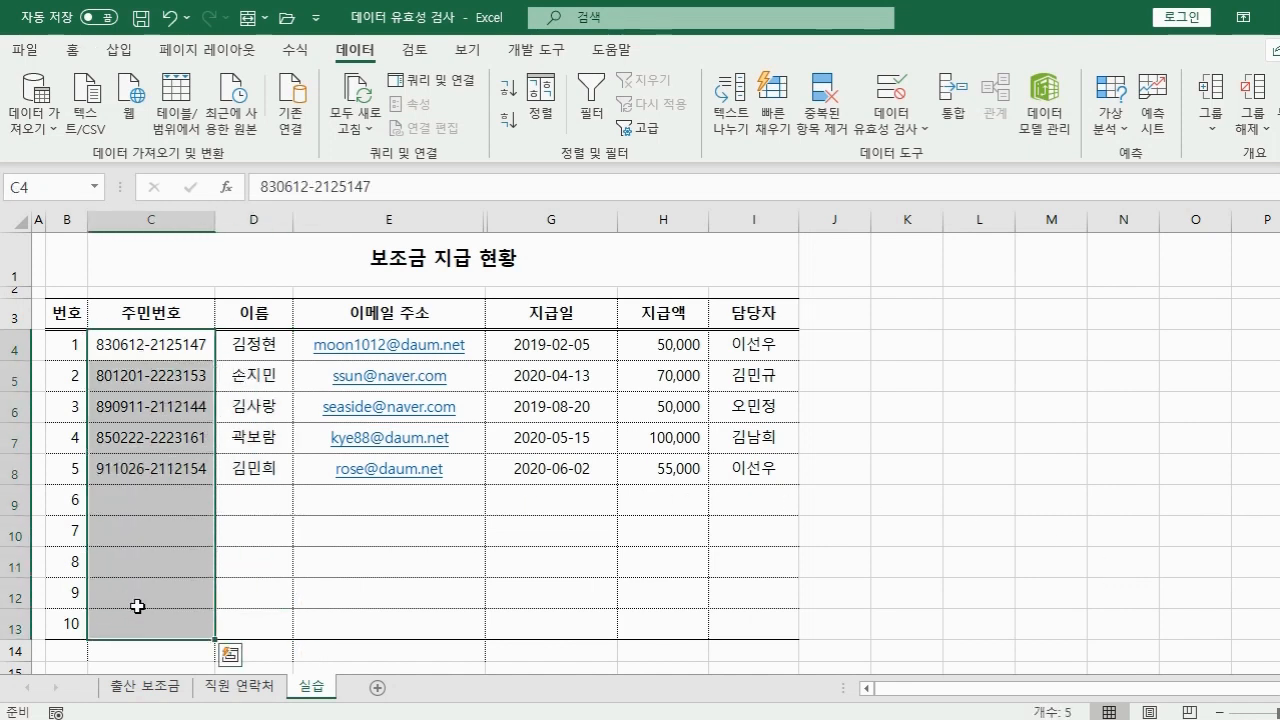
click(880, 96)
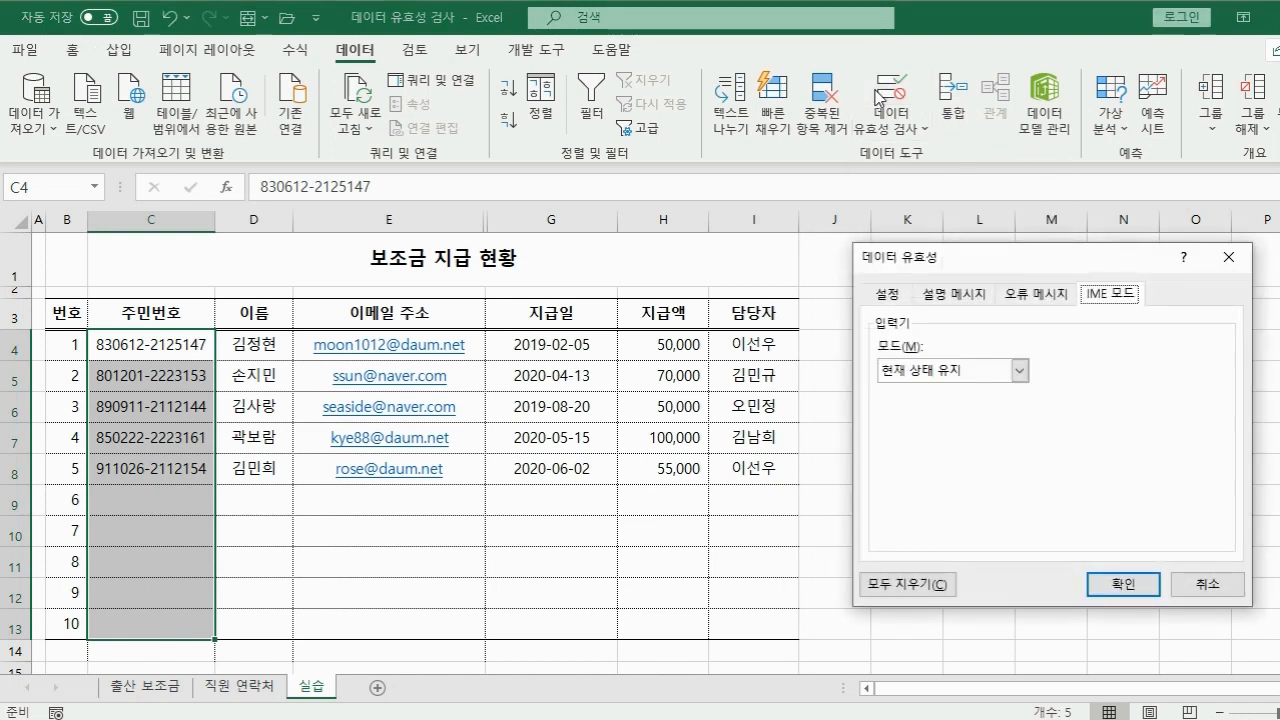
click(890, 295)
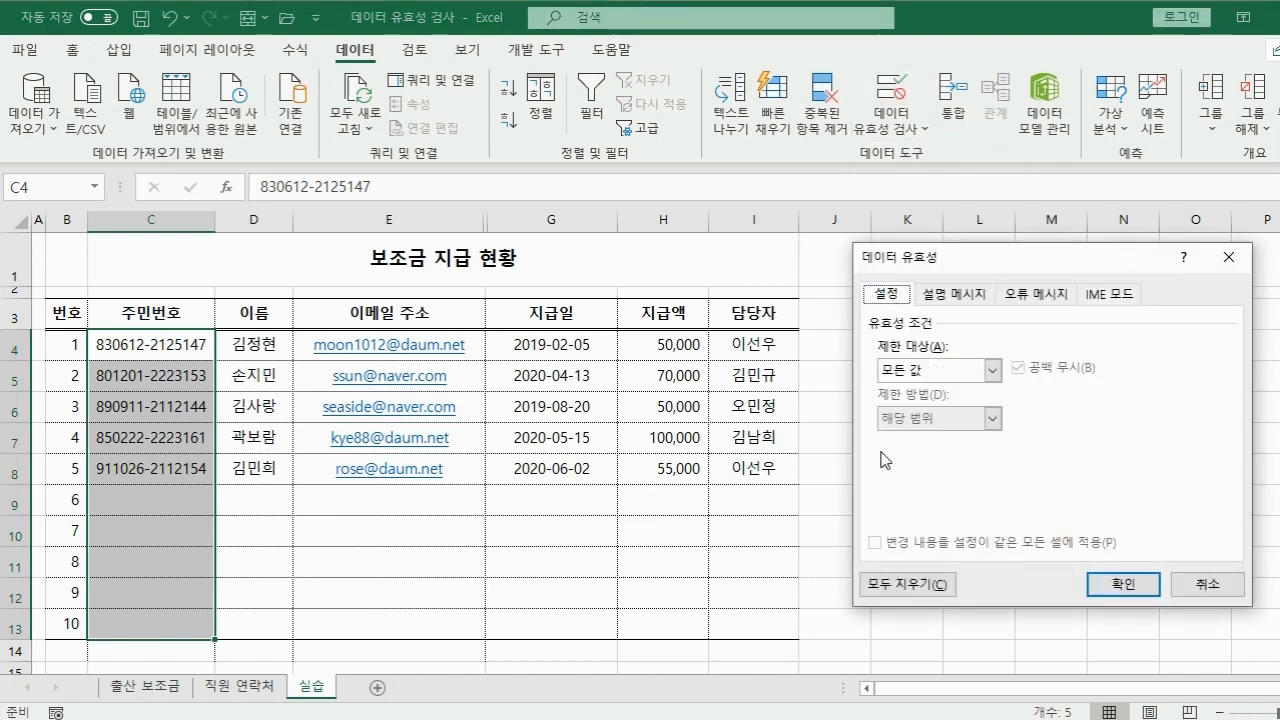
click(991, 371)
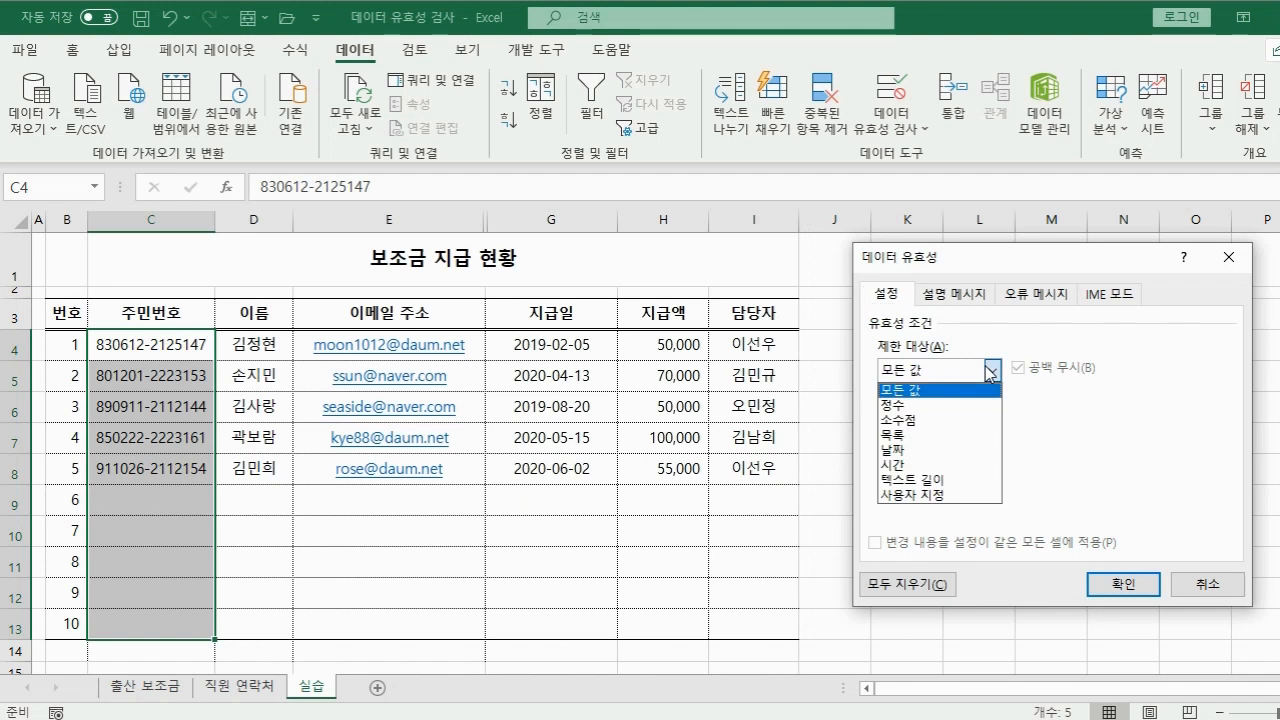
click(945, 494)
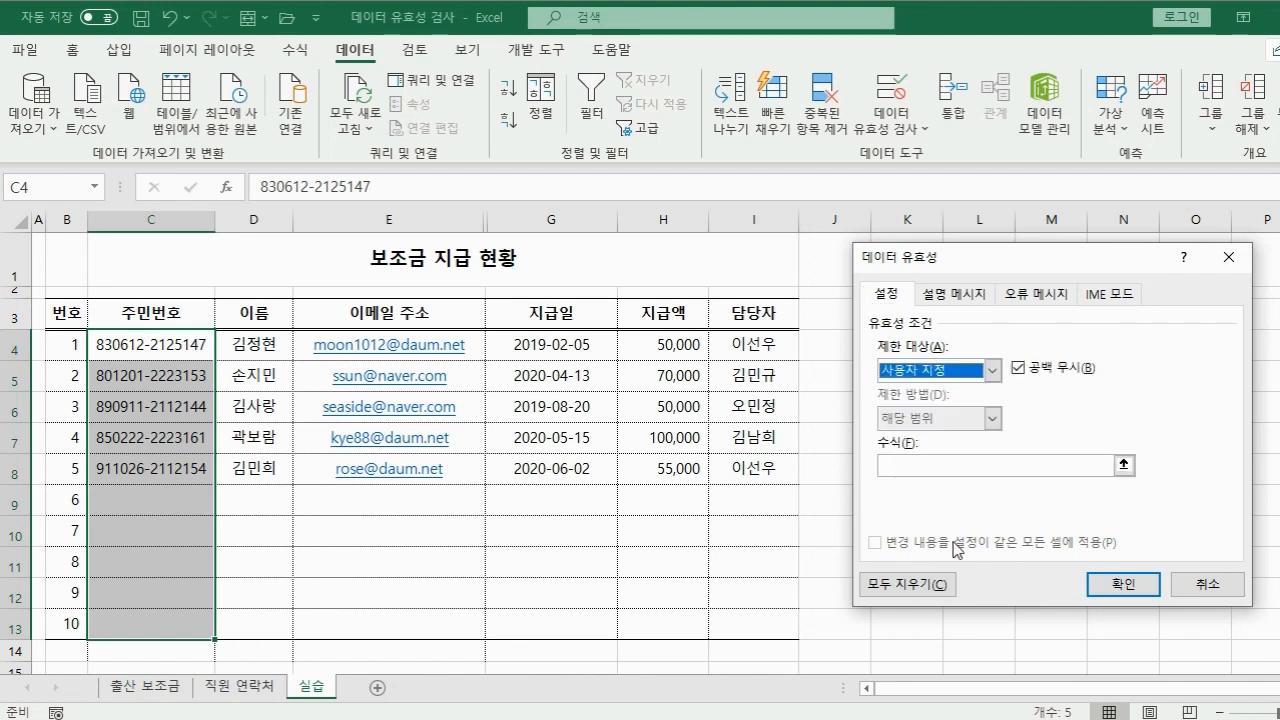
Enter the custom formula =mid(C4,8,1)="2".
click(957, 464)
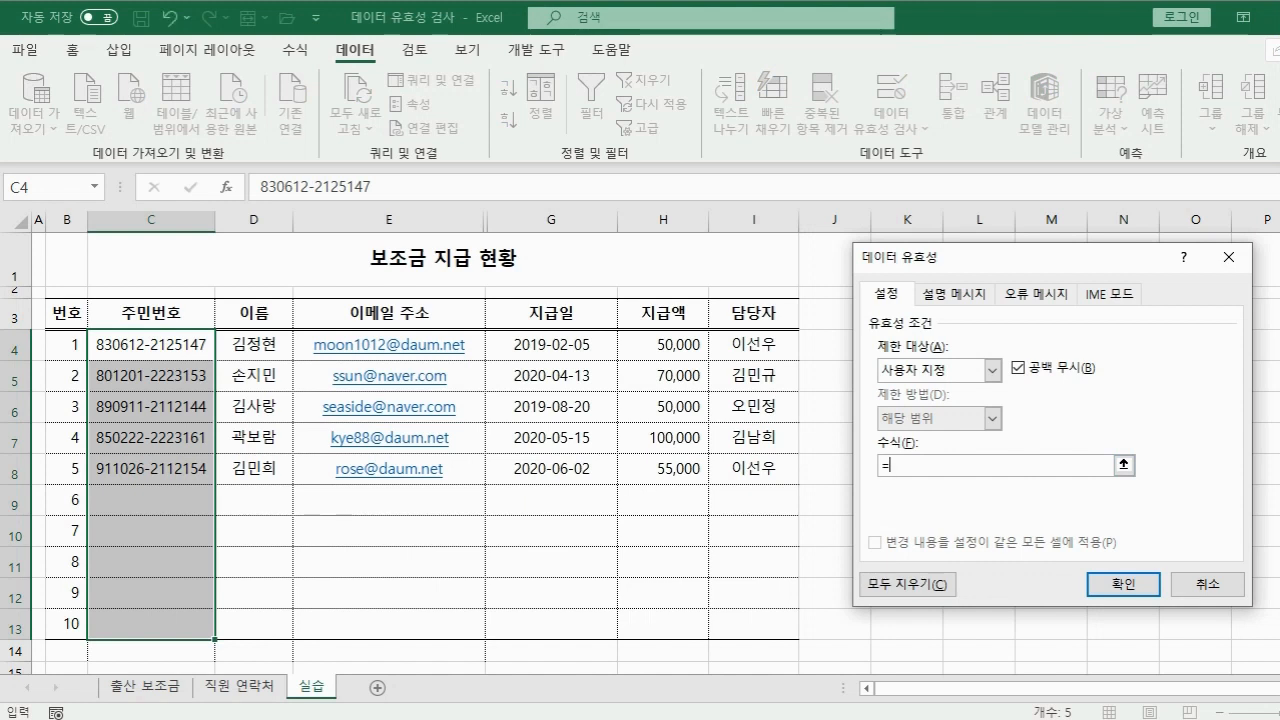
text(=mid()
click(158, 345)
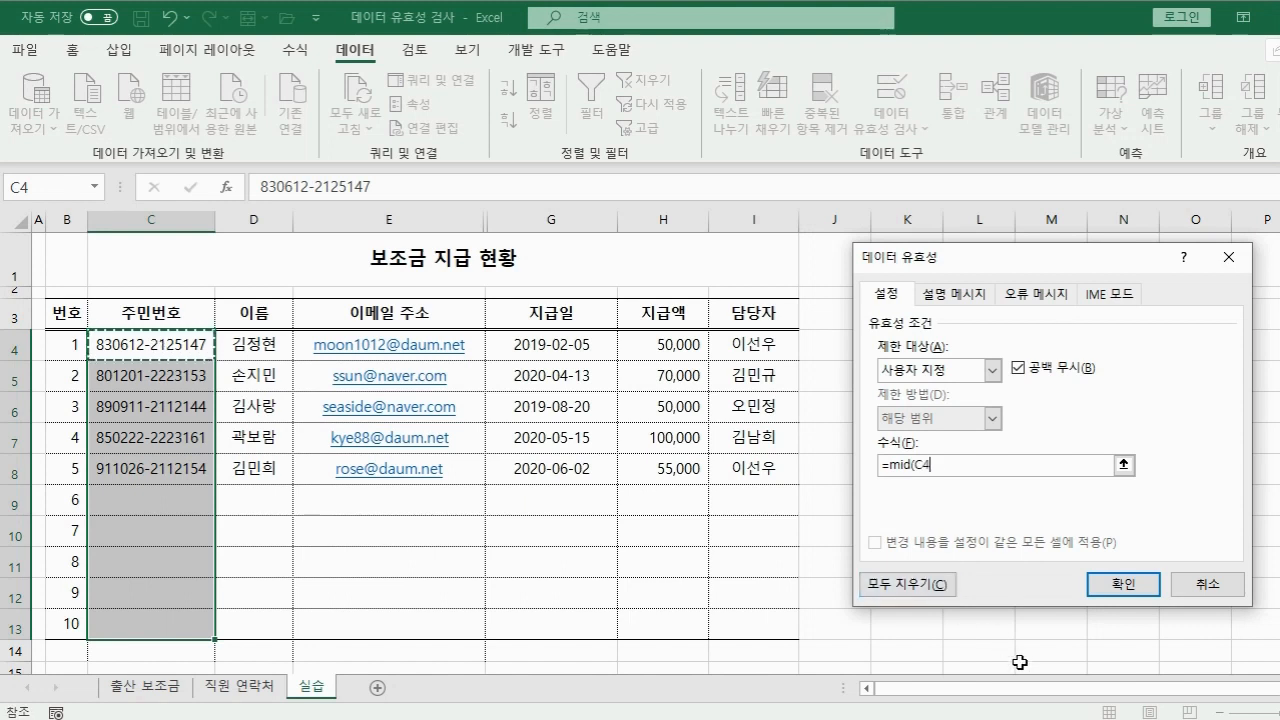
text(,)
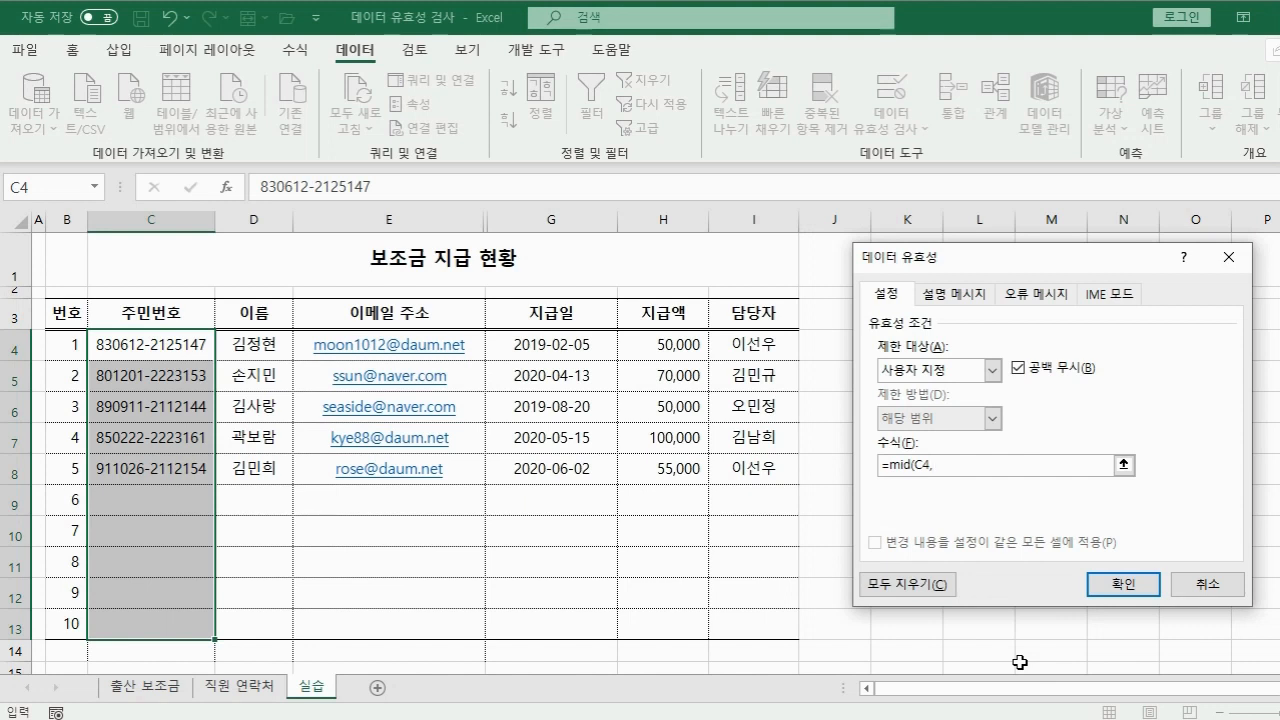
text(8,1)
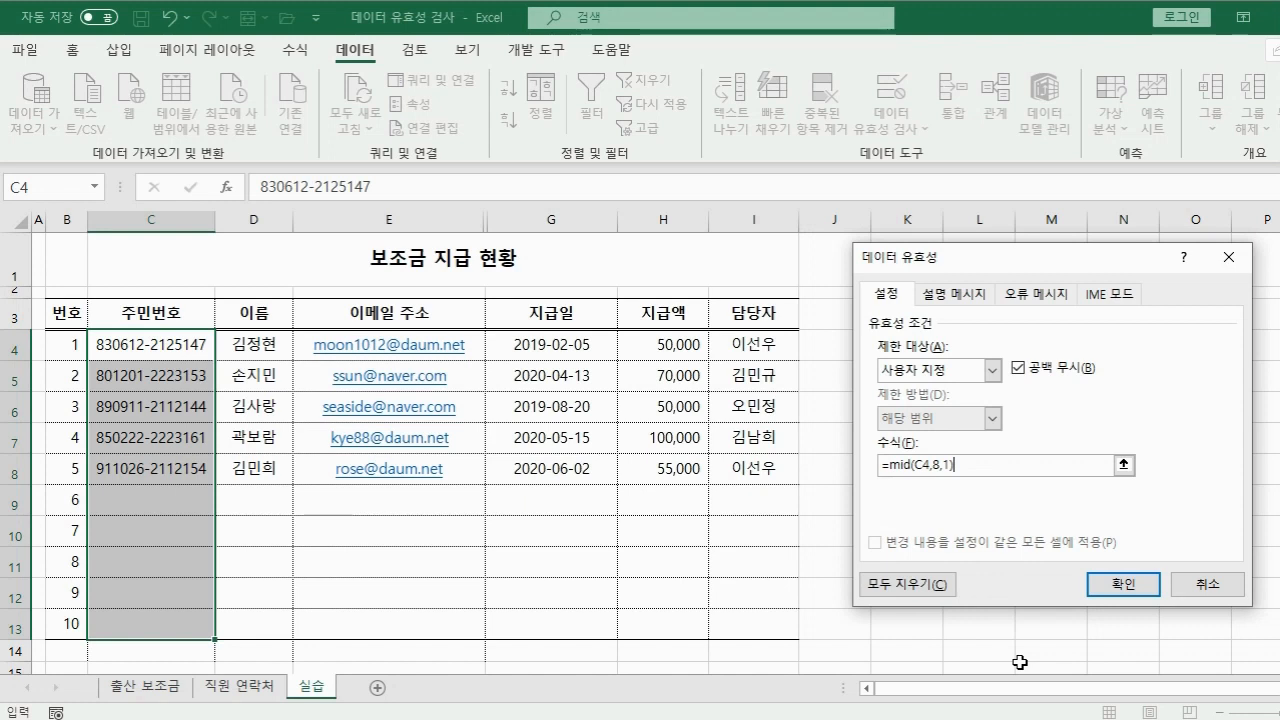
text(="2)
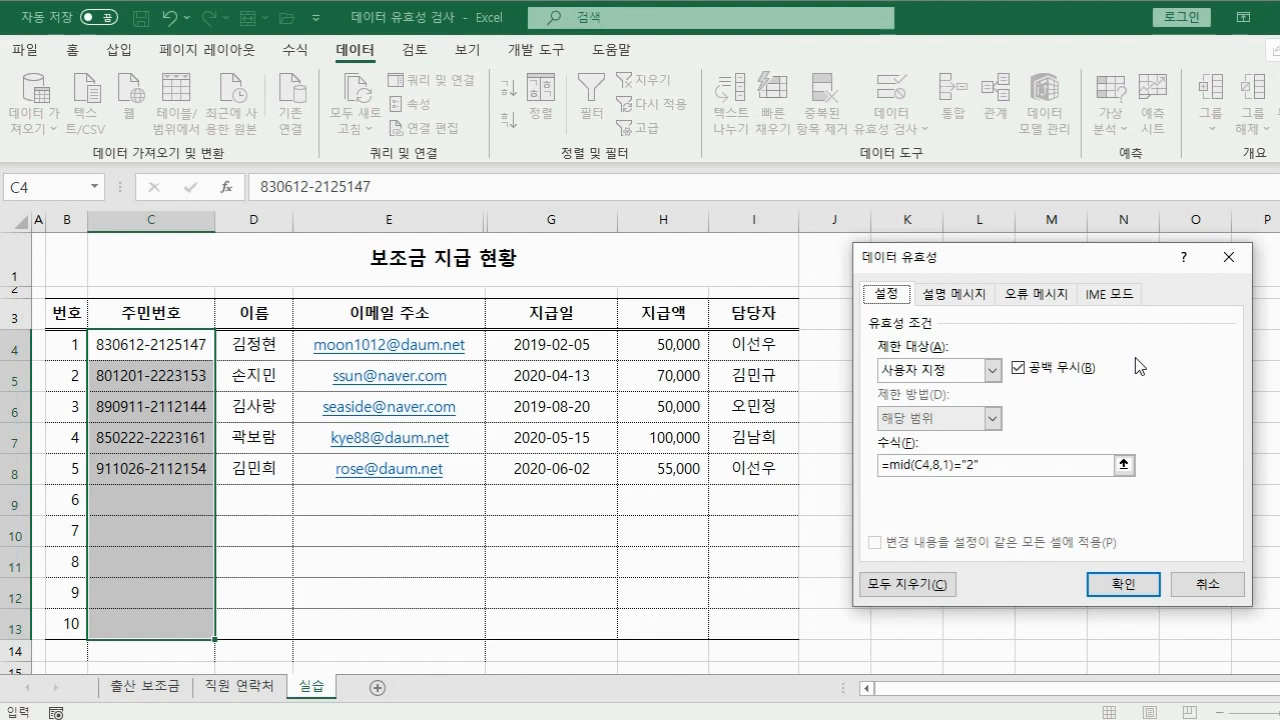
Give the resident-number rule a stop alert titled '주민번호 오류' with message '여성만 입력할 수 있습니다.', then apply it.
click(1030, 296)
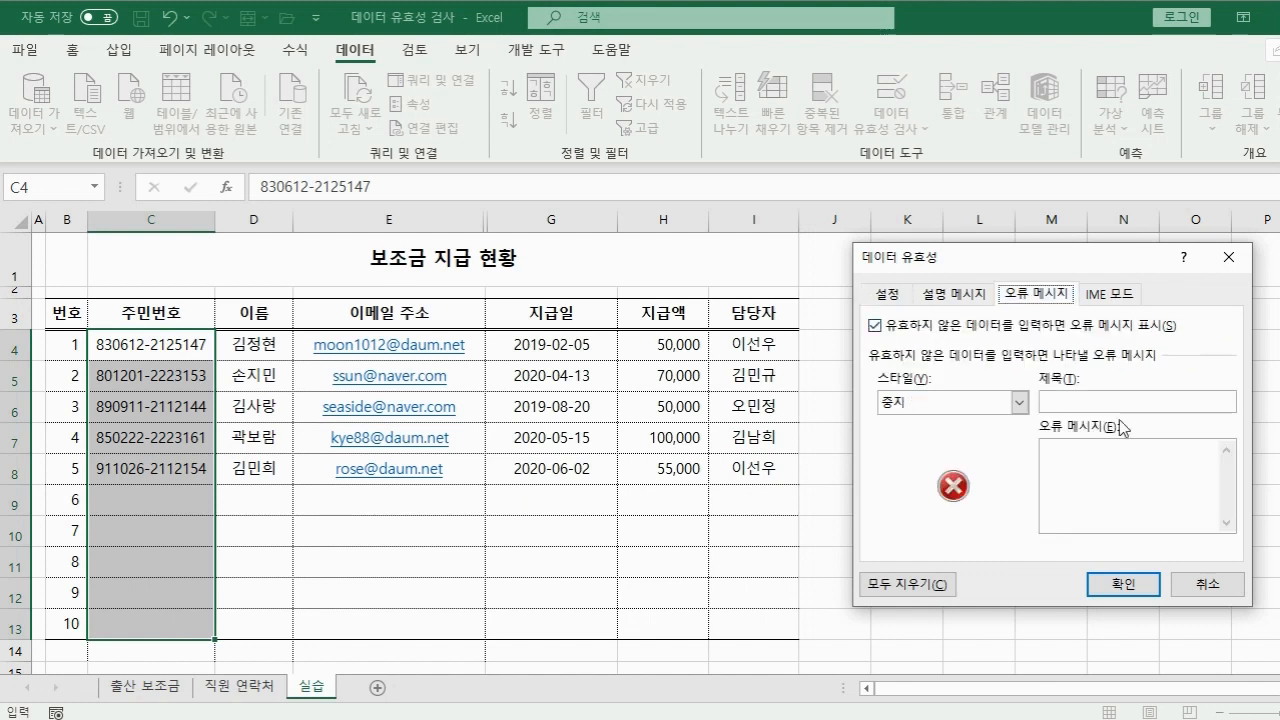
click(1163, 404)
text(주민번호 오류)
key(Tab)
text(여성만 입력하)
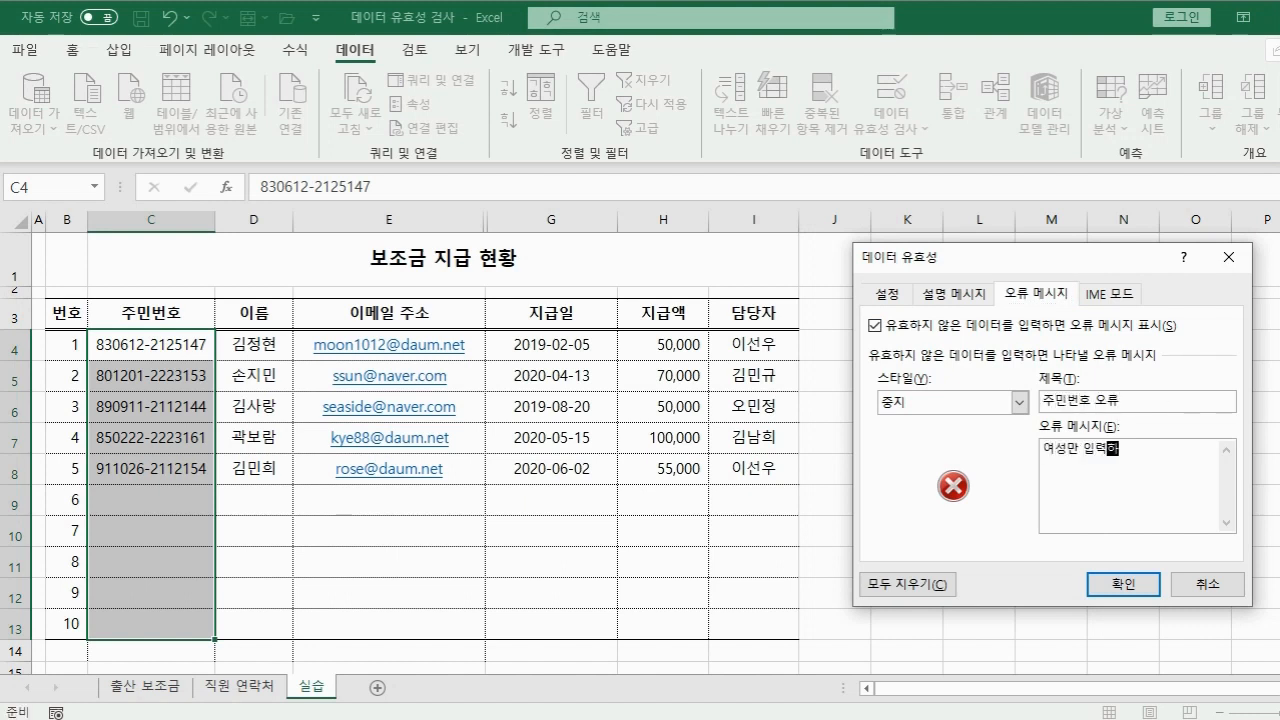
text(ㄹ 수 있습니다.)
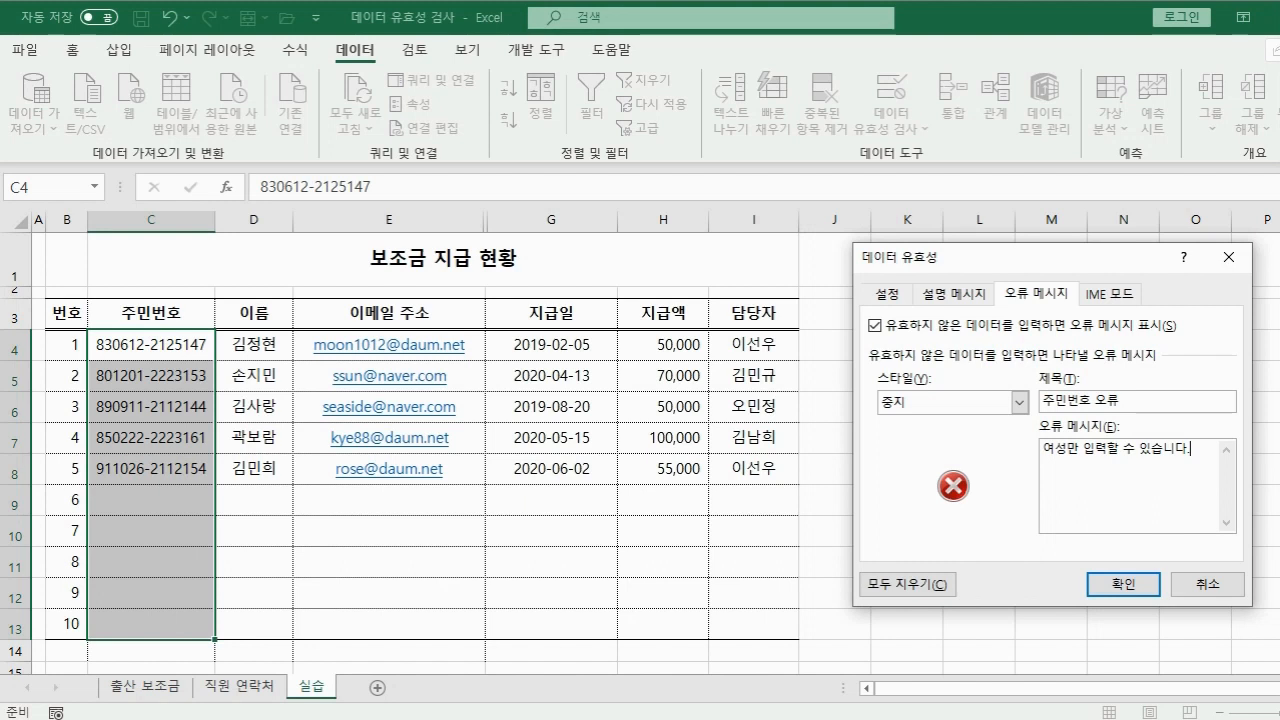
click(1108, 584)
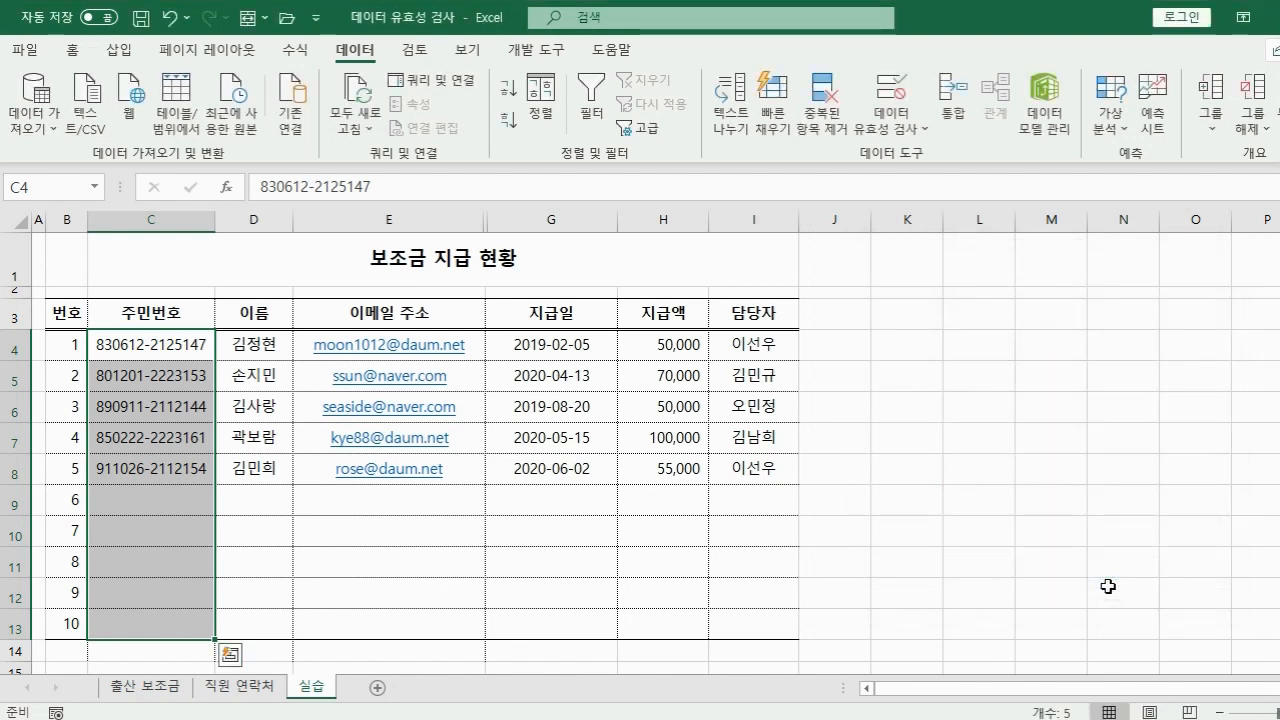
Enter a resident number in C9, then fix its rejected gender digit to 2 so it passes.
click(172, 505)
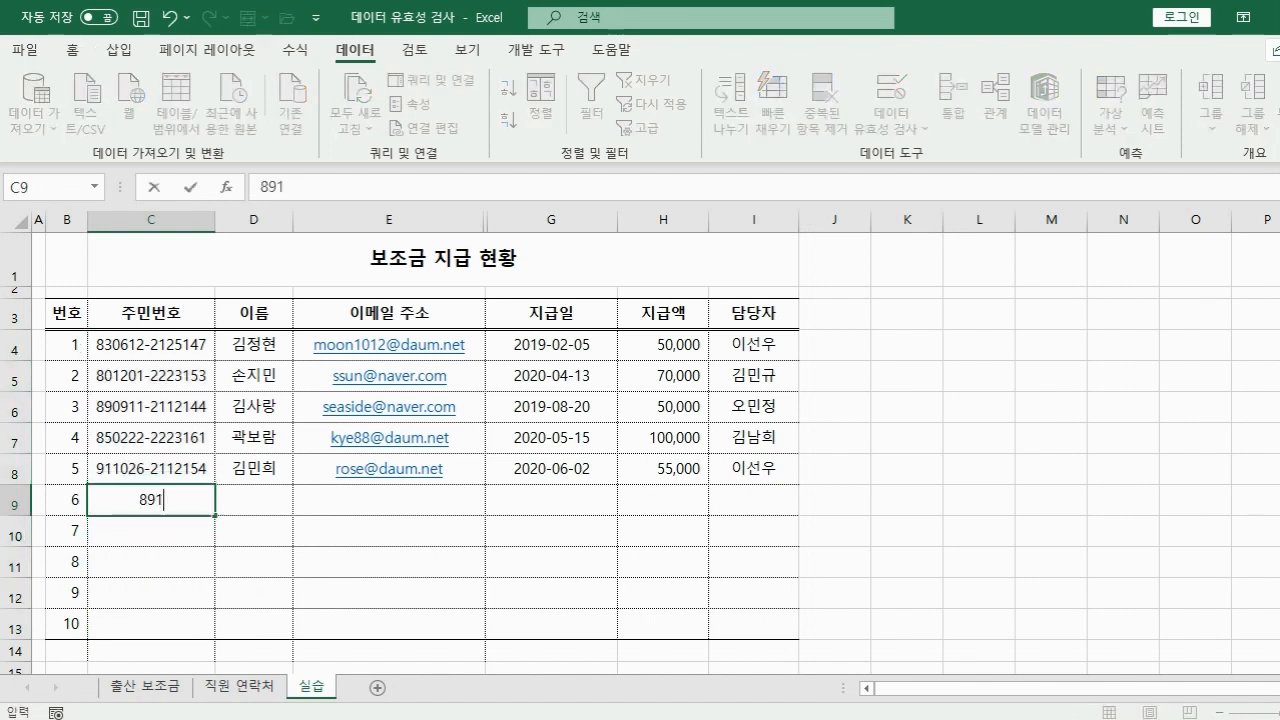
key(Return)
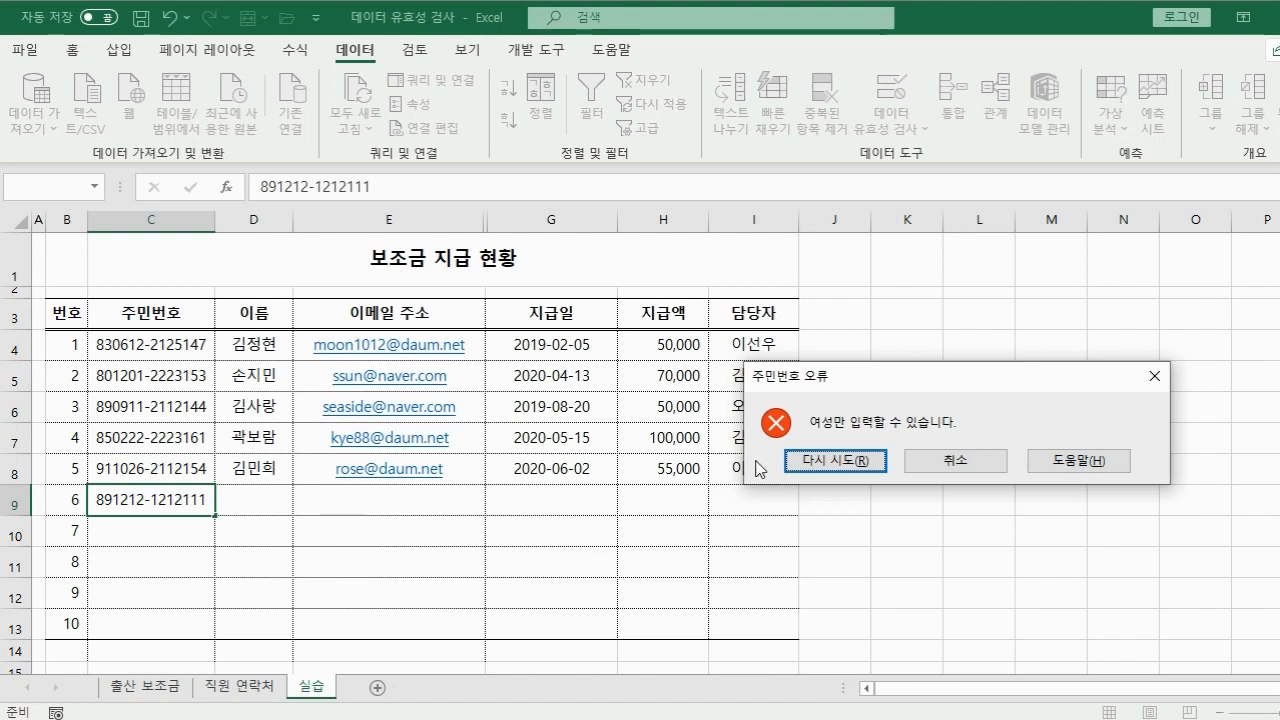
click(800, 461)
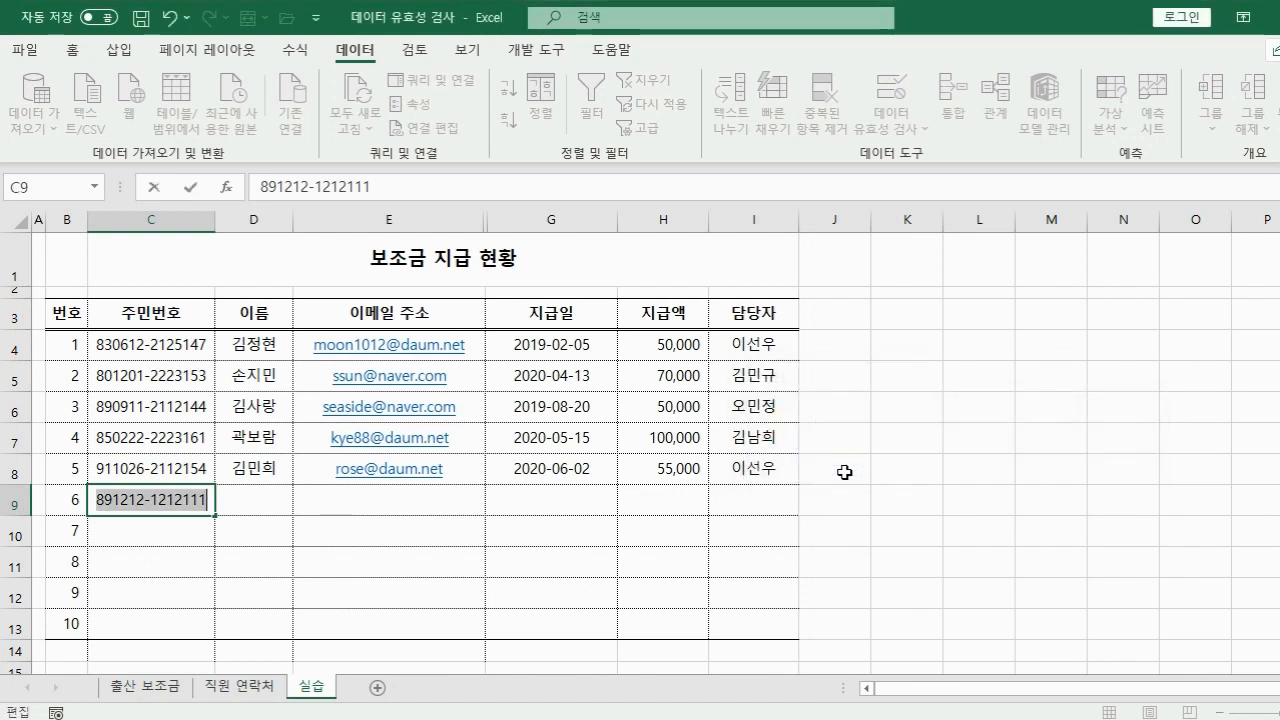
click(159, 502)
key(BackSpace)
text(2)
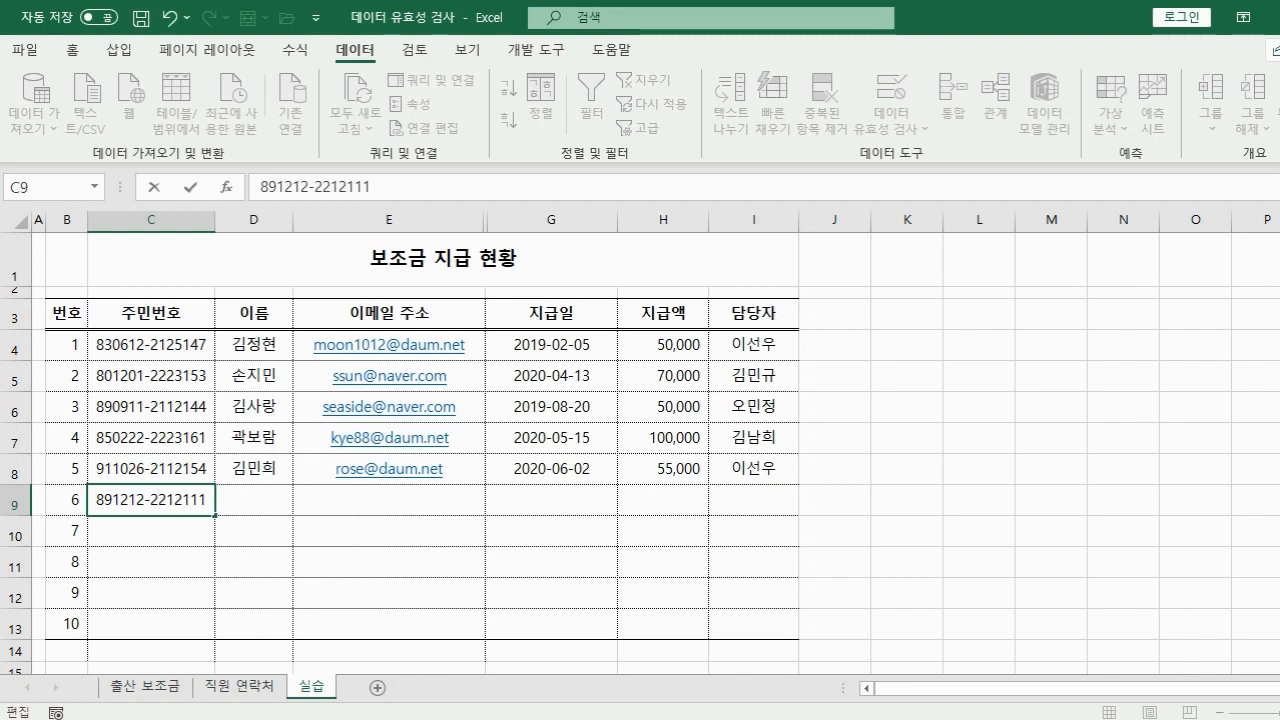
key(Tab)
Fill in row 6's name and e-mail address.
key(Tab)
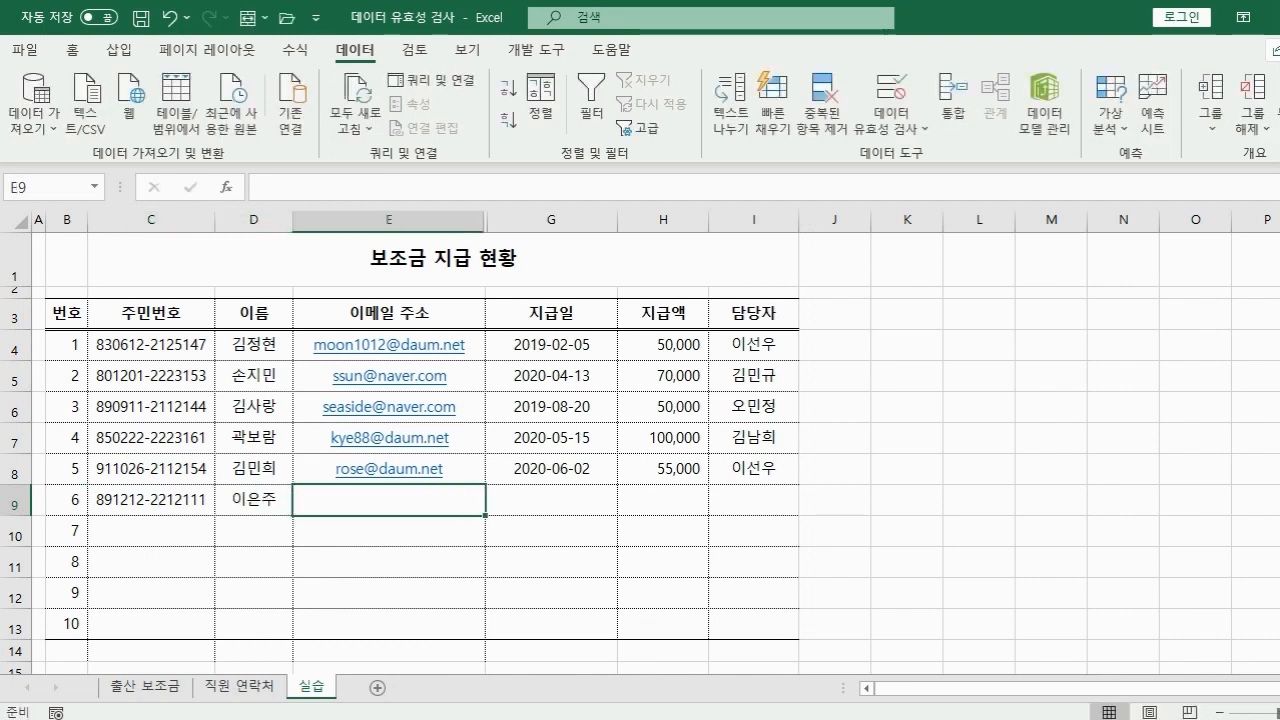
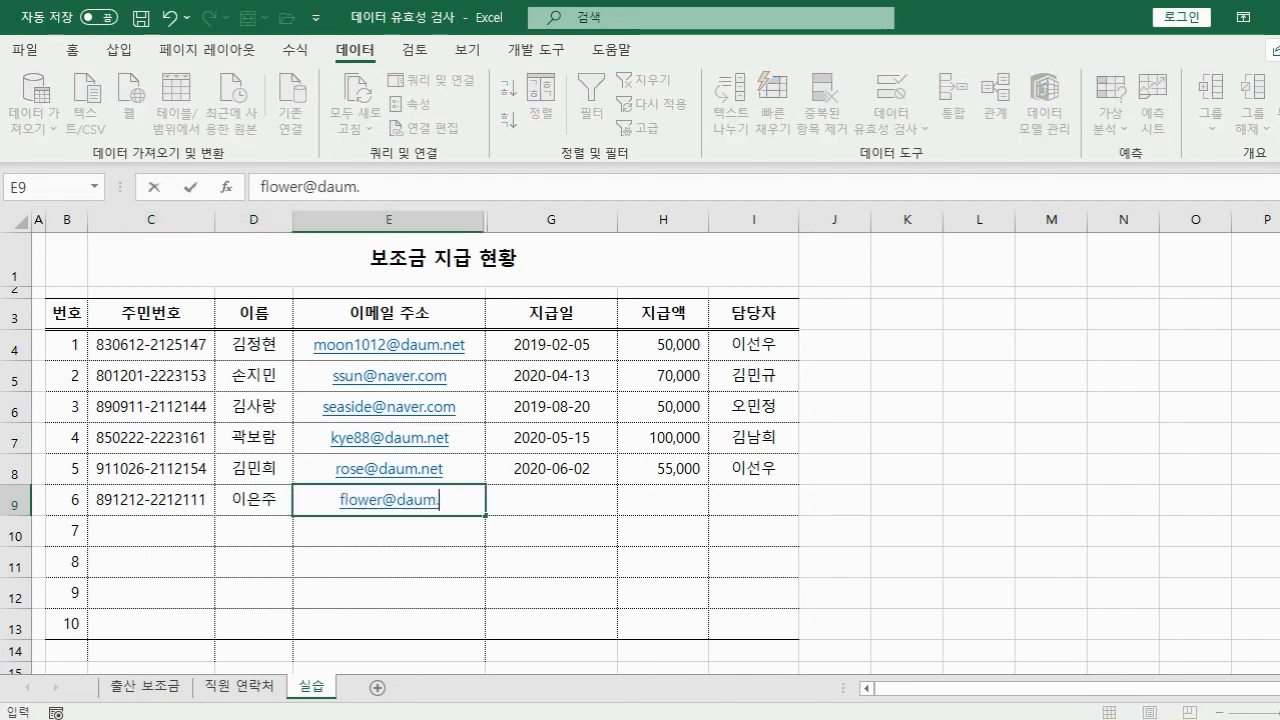
key(Tab)
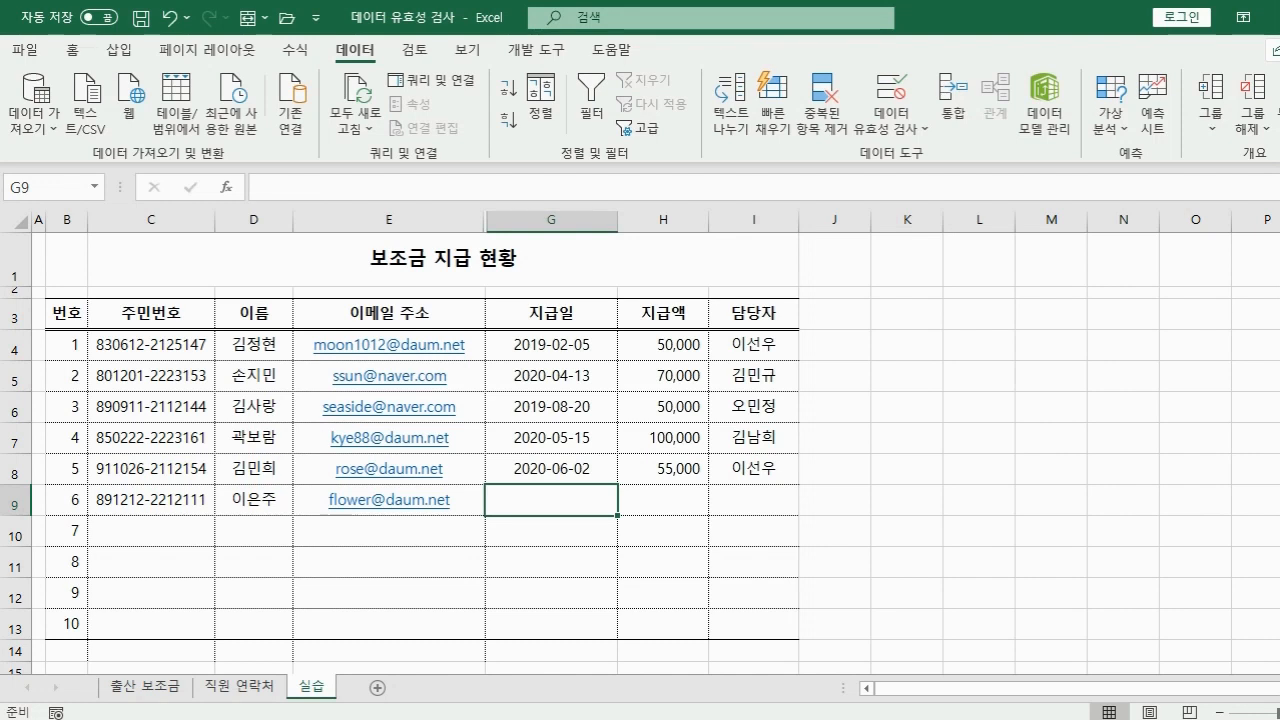
Correct the rejected payment date 2021-2-25 to 2020-02-25 and enter the amount 50000.
text(2021-2-25)
key(Tab)
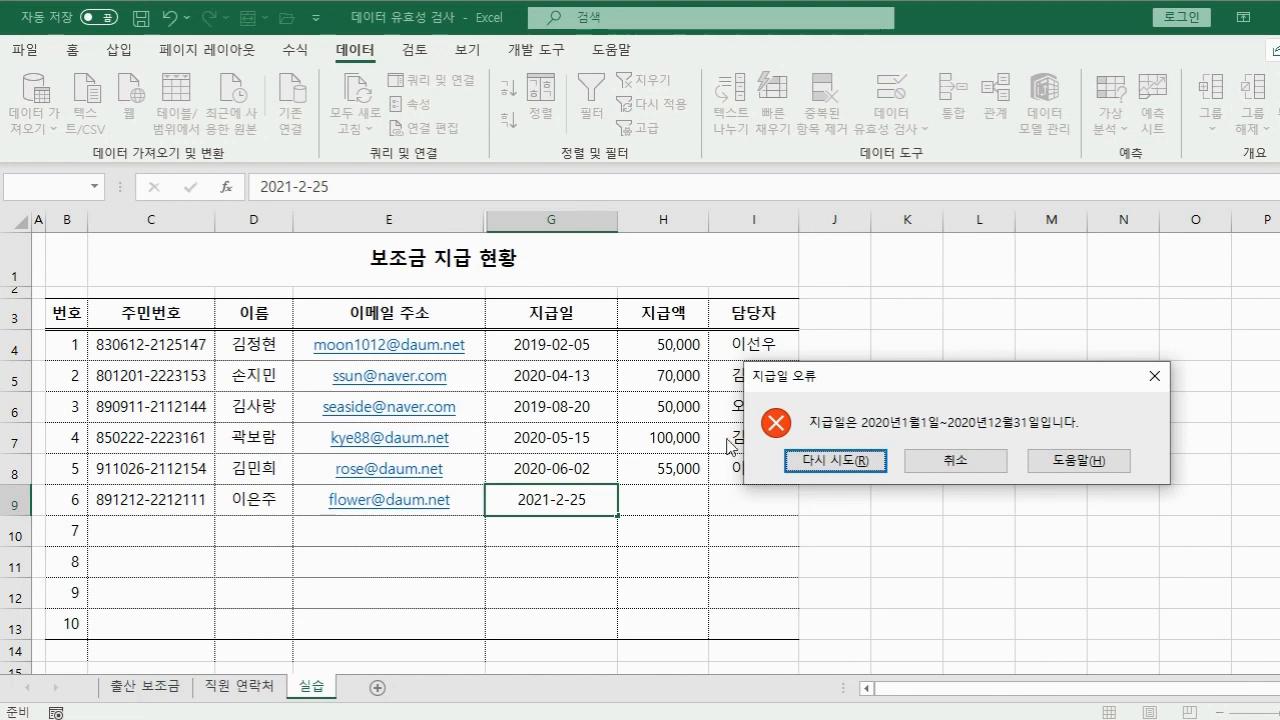
click(805, 462)
click(552, 497)
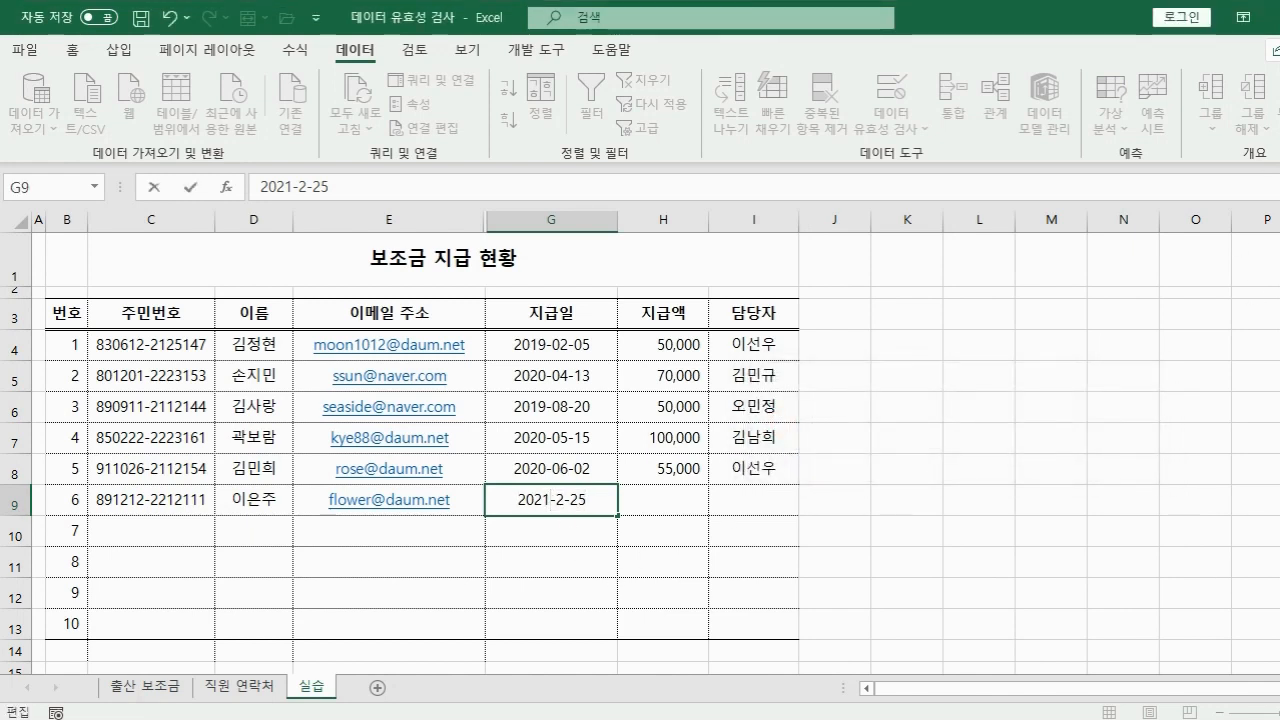
key(BackSpace)
text(0)
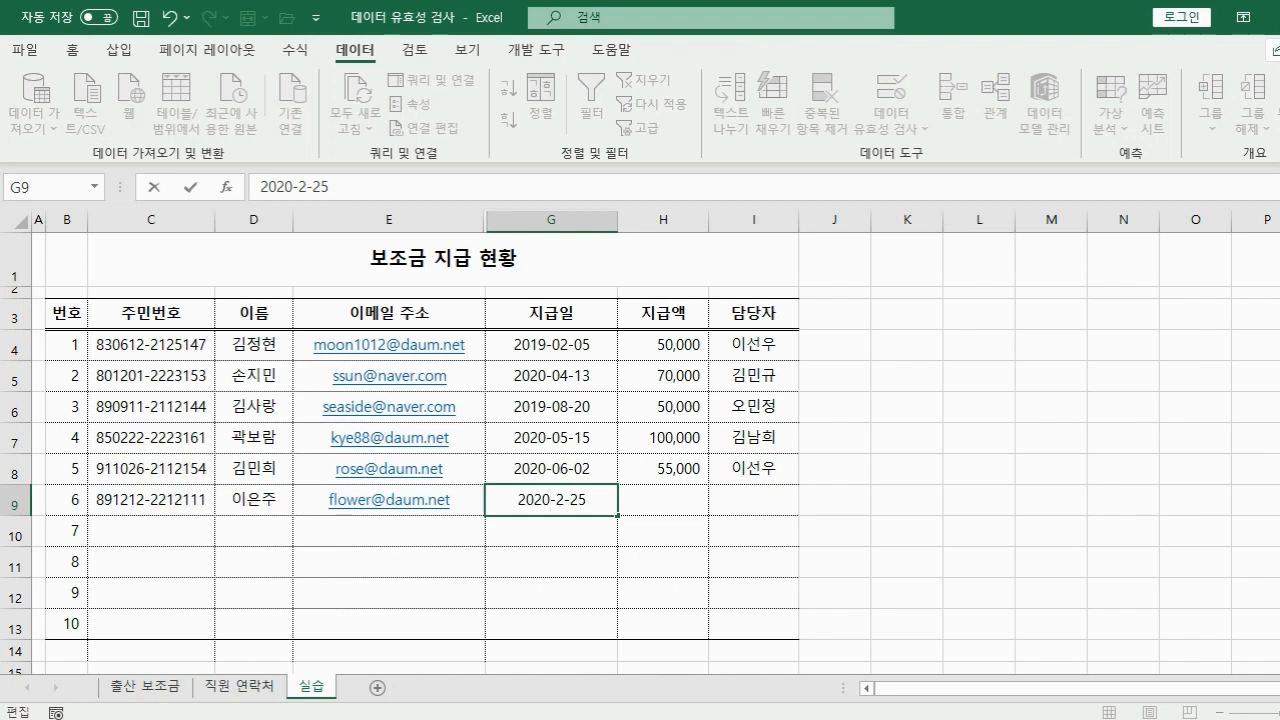
key(Tab)
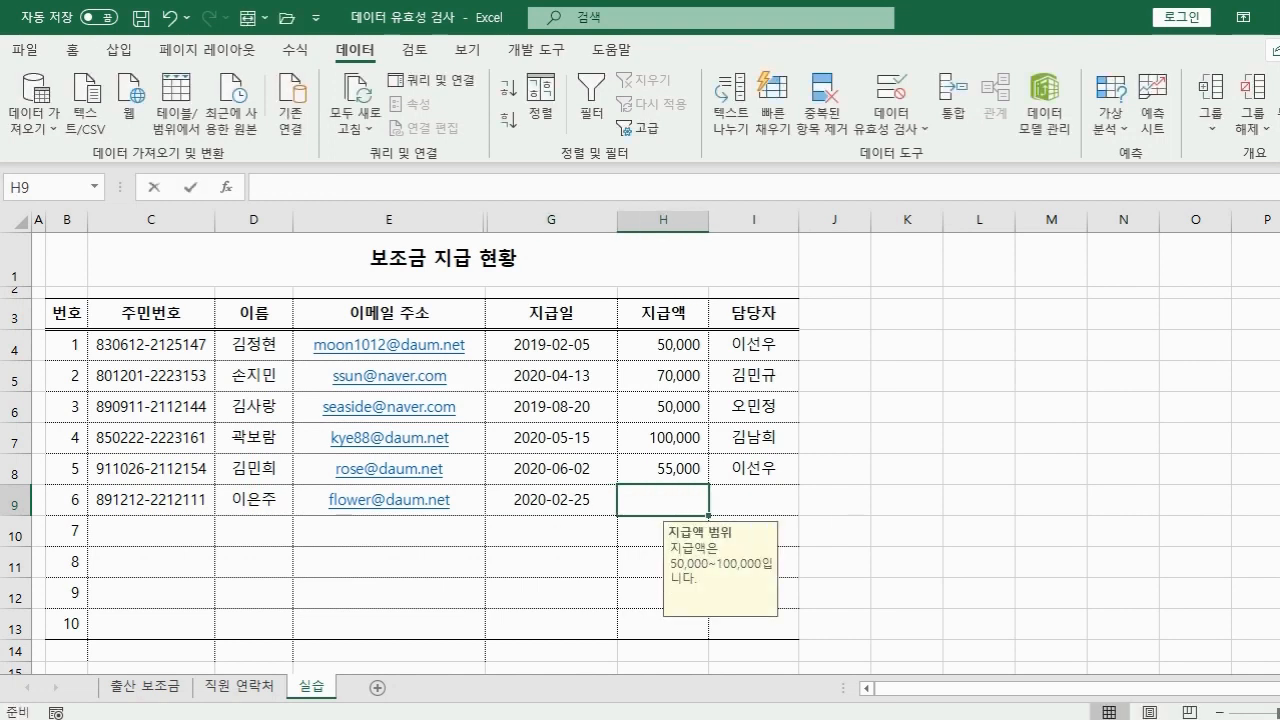
text(50000)
key(Tab)
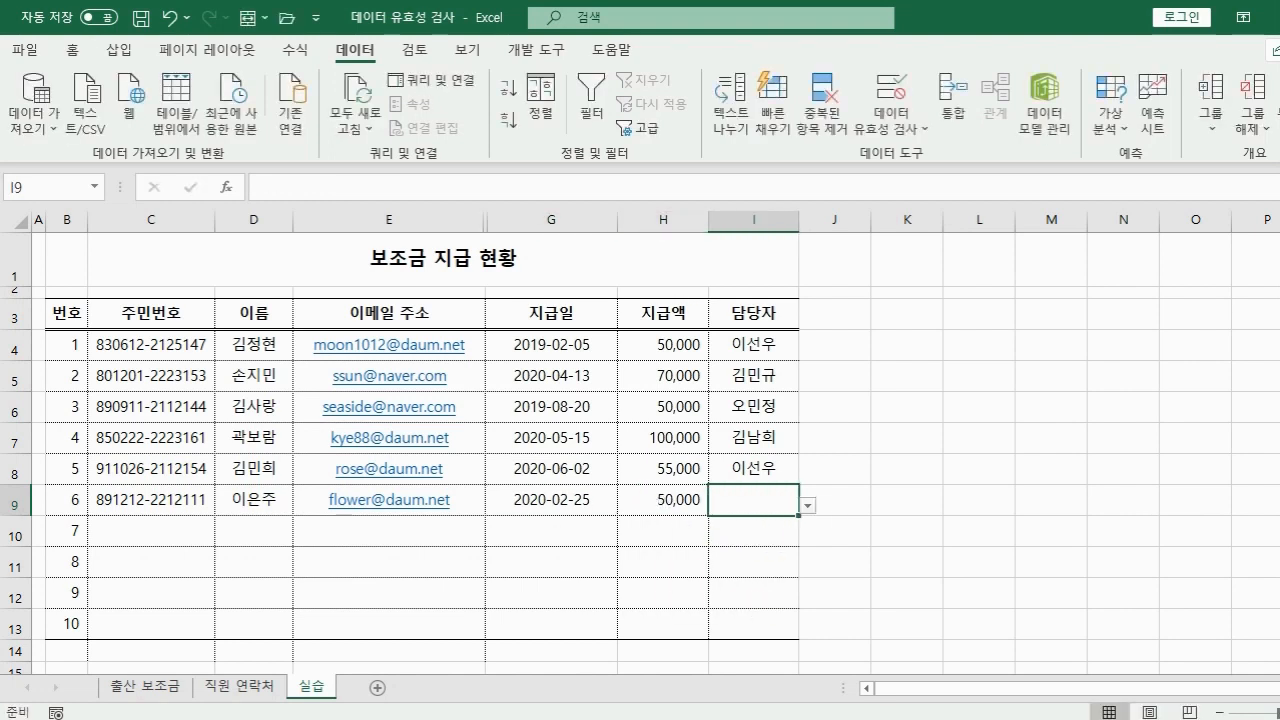
click(806, 507)
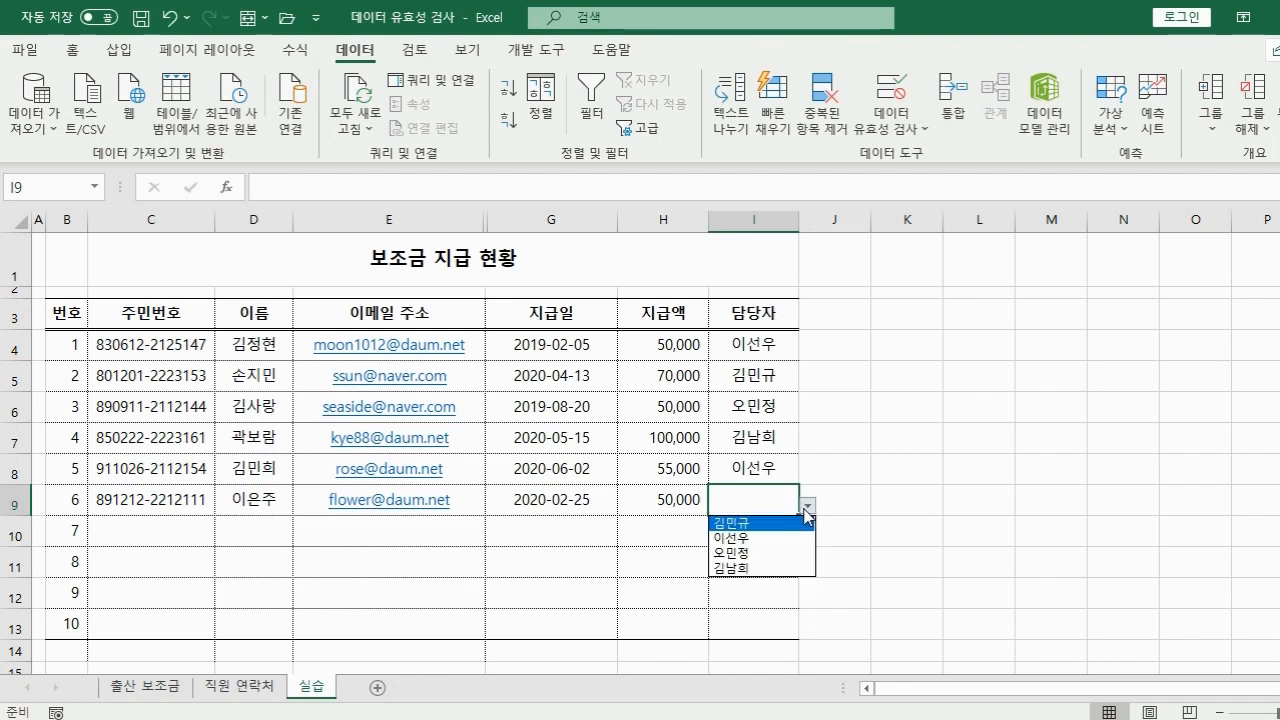
Pick a staff member from I9's 담당자 dropdown list to complete row 6.
click(745, 568)
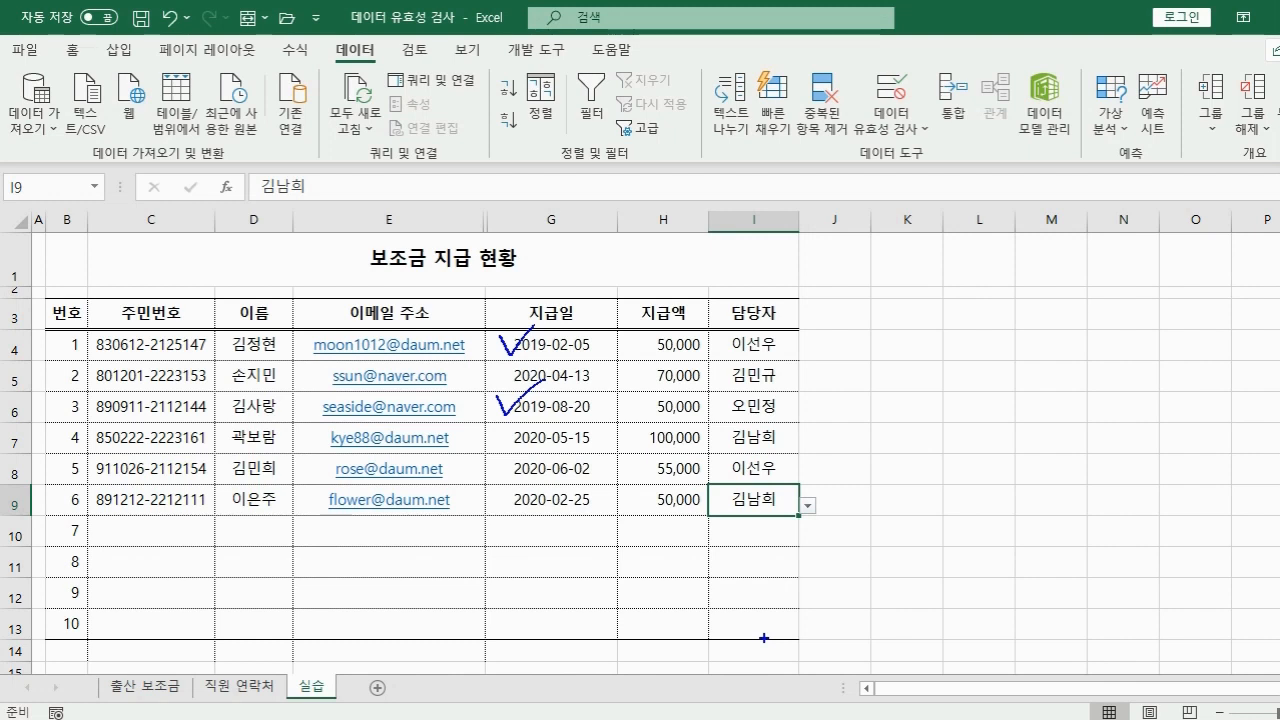
key(Escape)
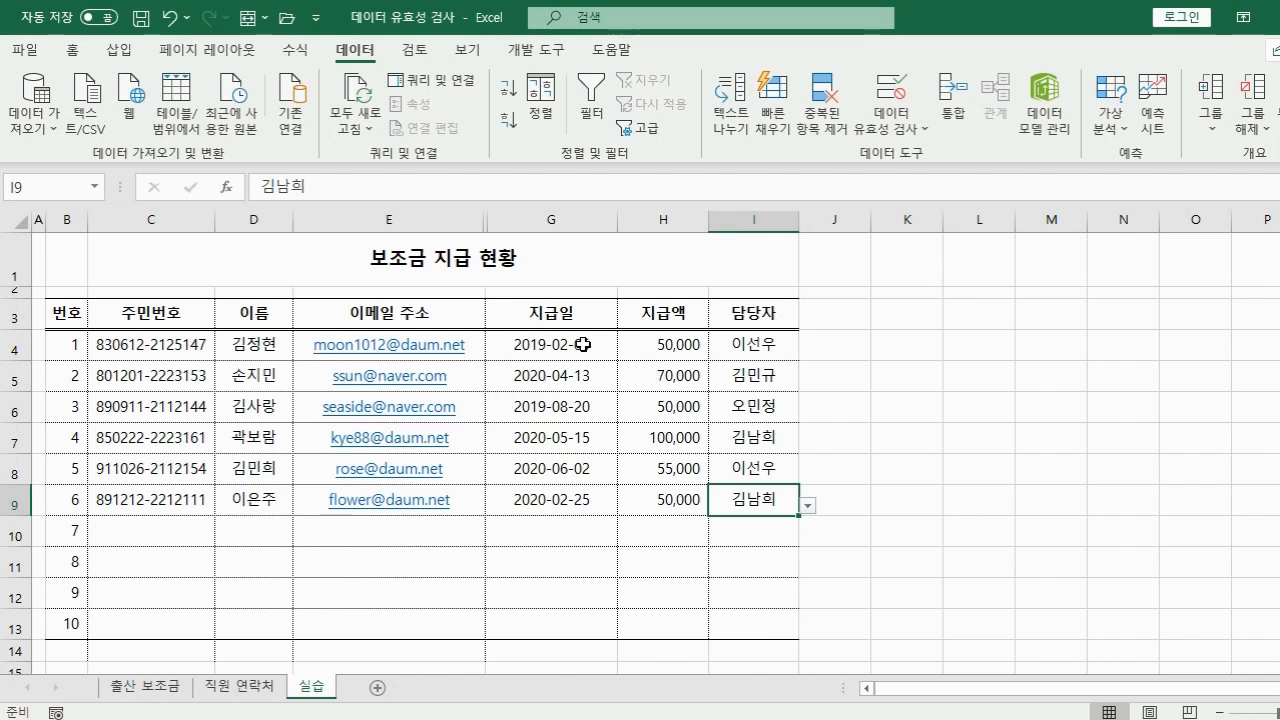
drag(583, 344, 534, 614)
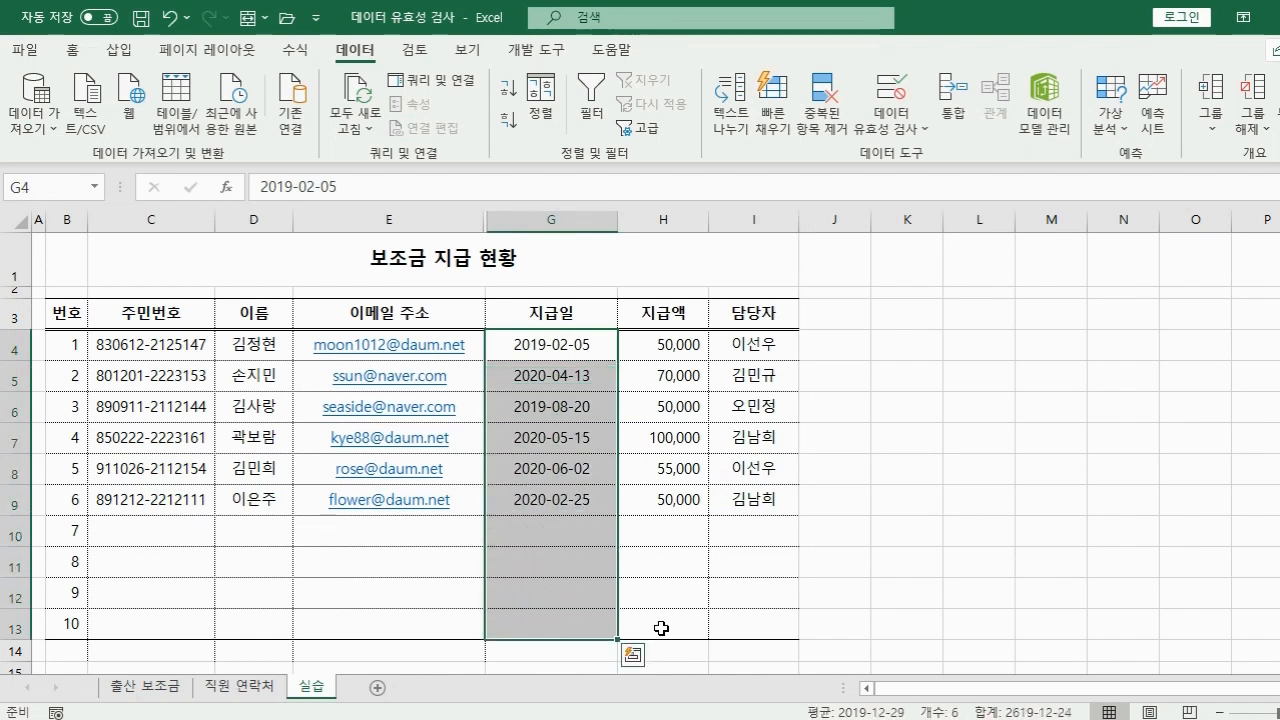
click(897, 134)
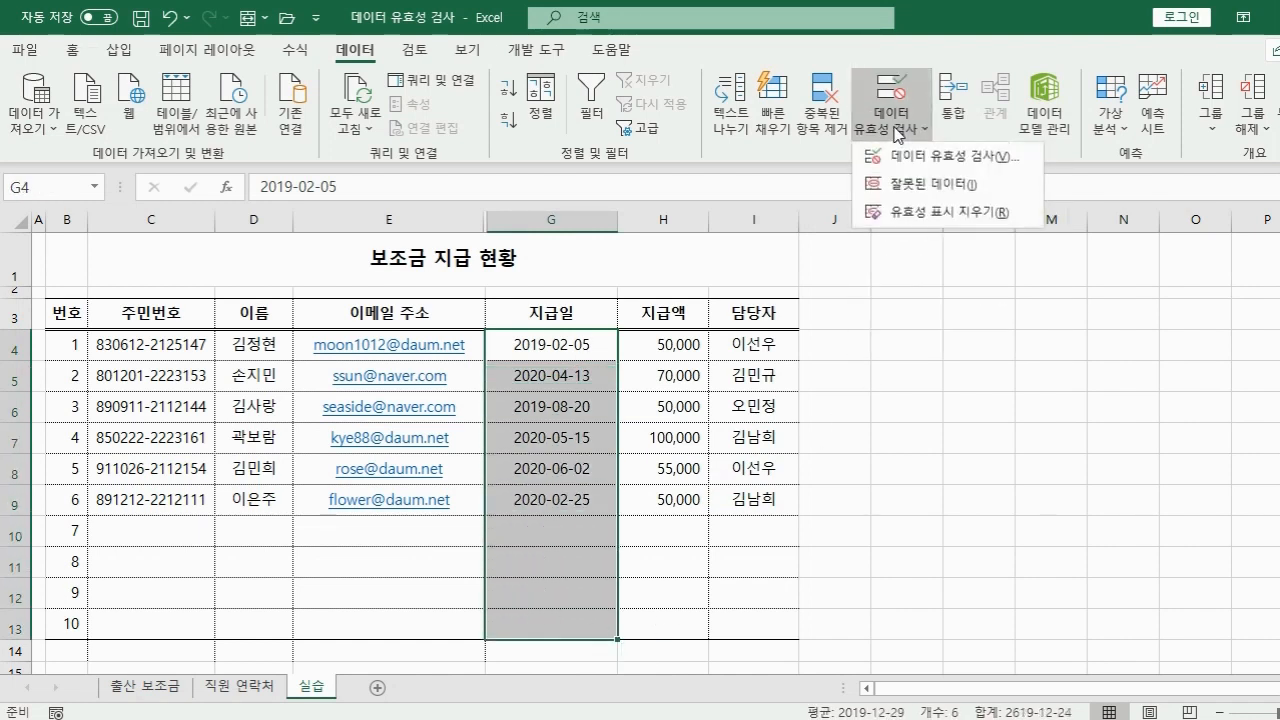
click(955, 185)
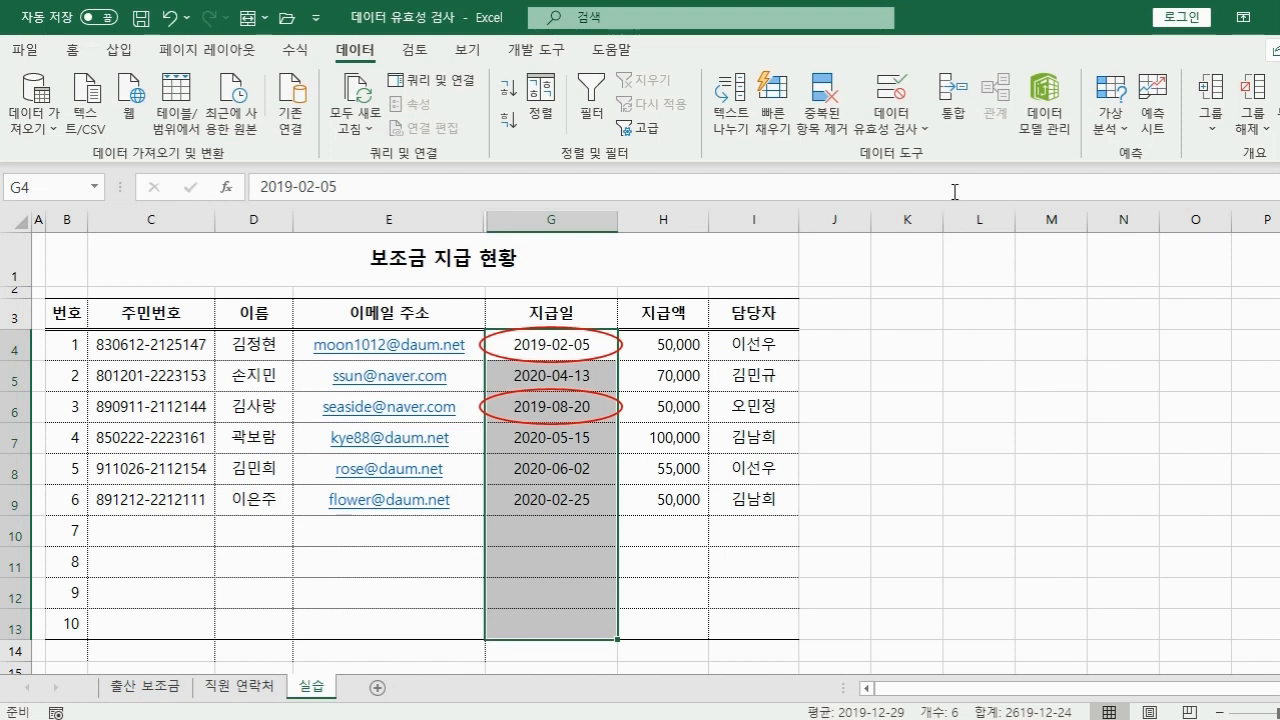
click(904, 126)
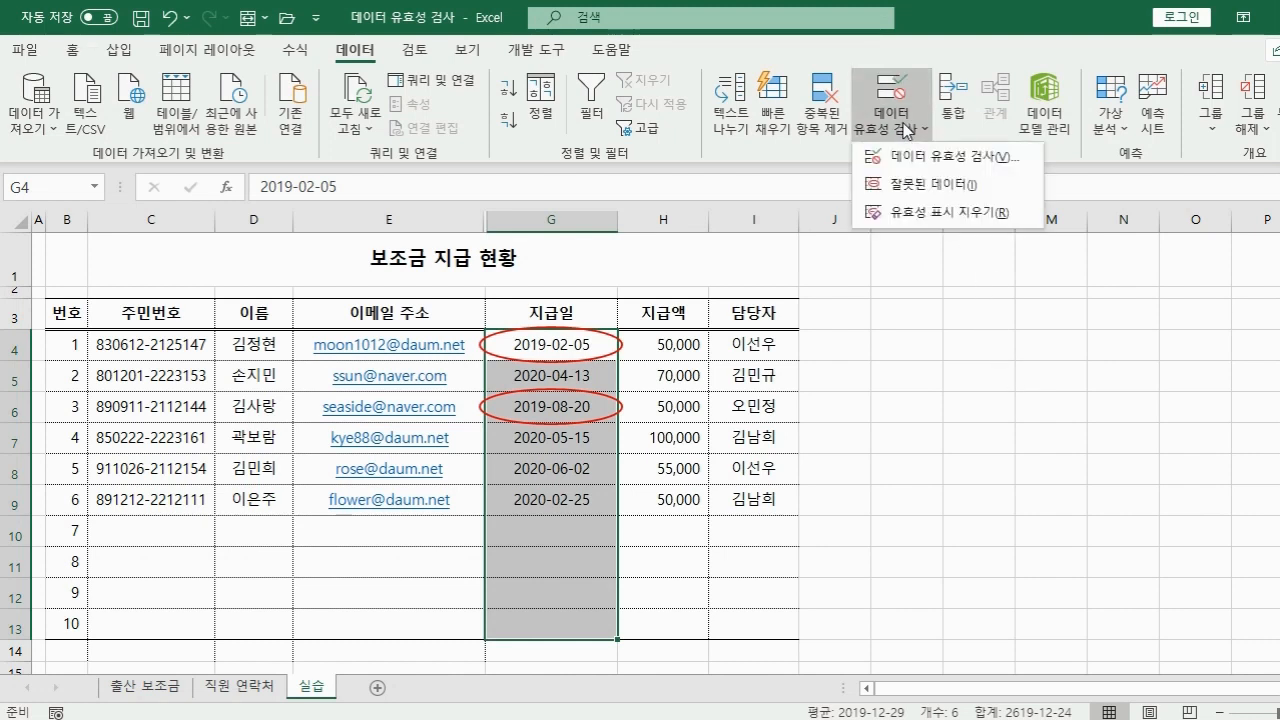
click(922, 213)
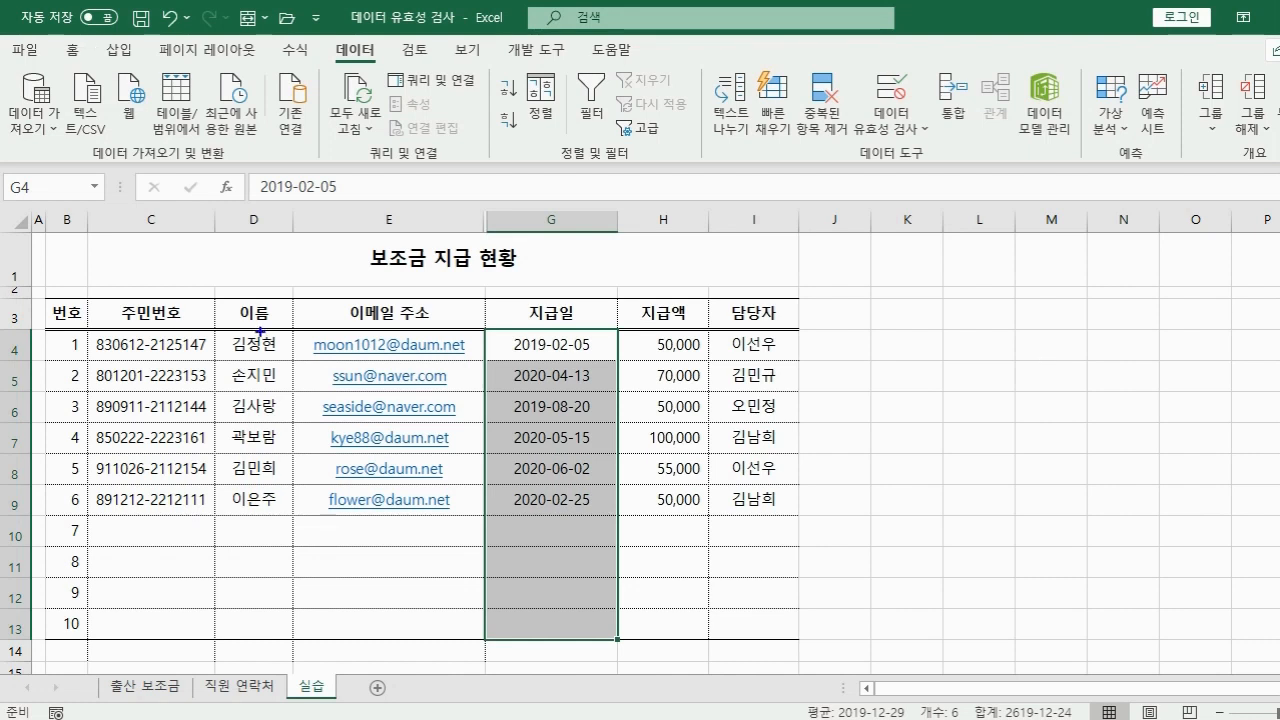
Try several selections around the 이름 column cells, then cancel the selection.
mouse_move(302, 332)
mouse_down()
mouse_move(364, 356)
mouse_move(480, 362)
mouse_up()
key(r)
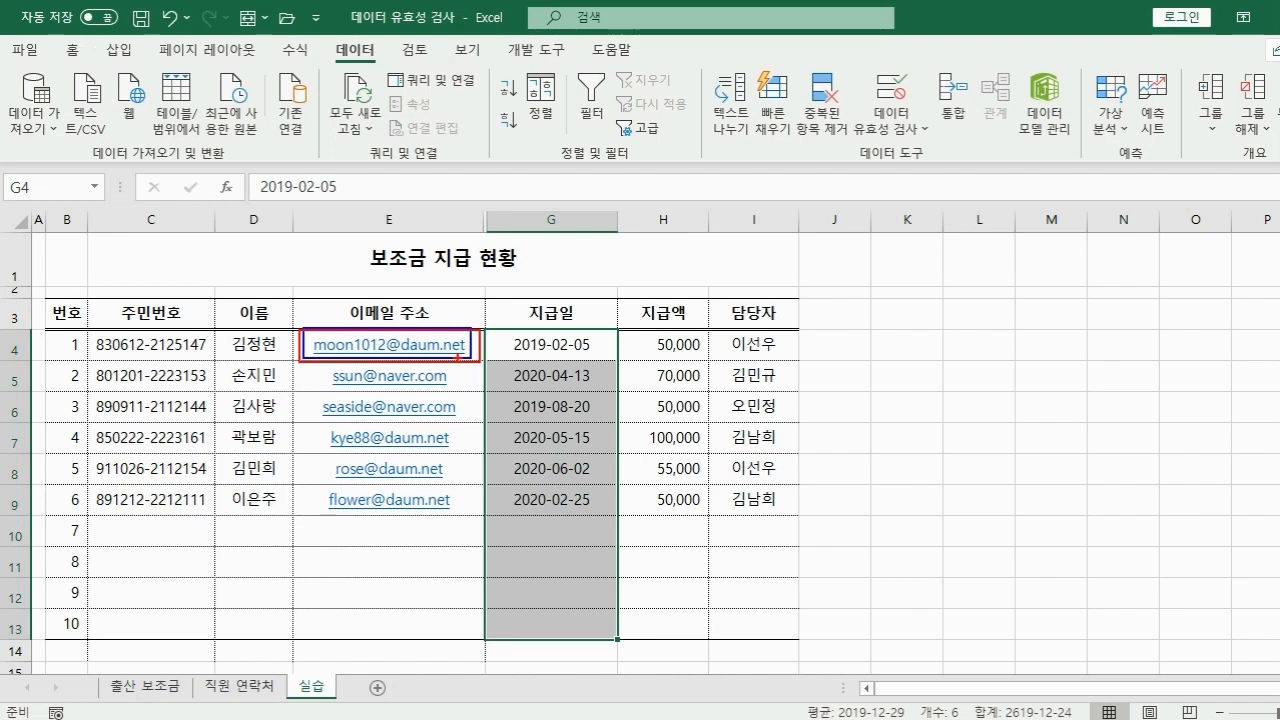
key(g)
drag(316, 362, 466, 392)
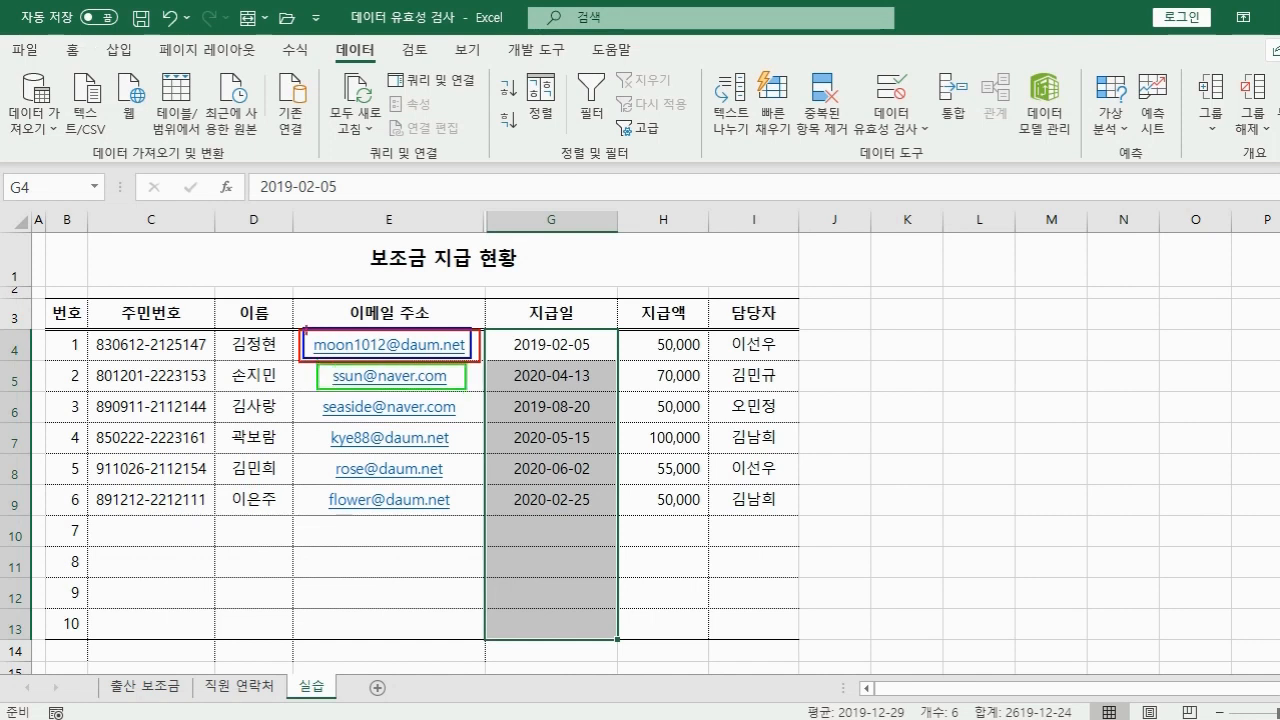
mouse_move(298, 329)
mouse_down()
mouse_move(309, 359)
mouse_move(434, 400)
mouse_move(475, 391)
mouse_up()
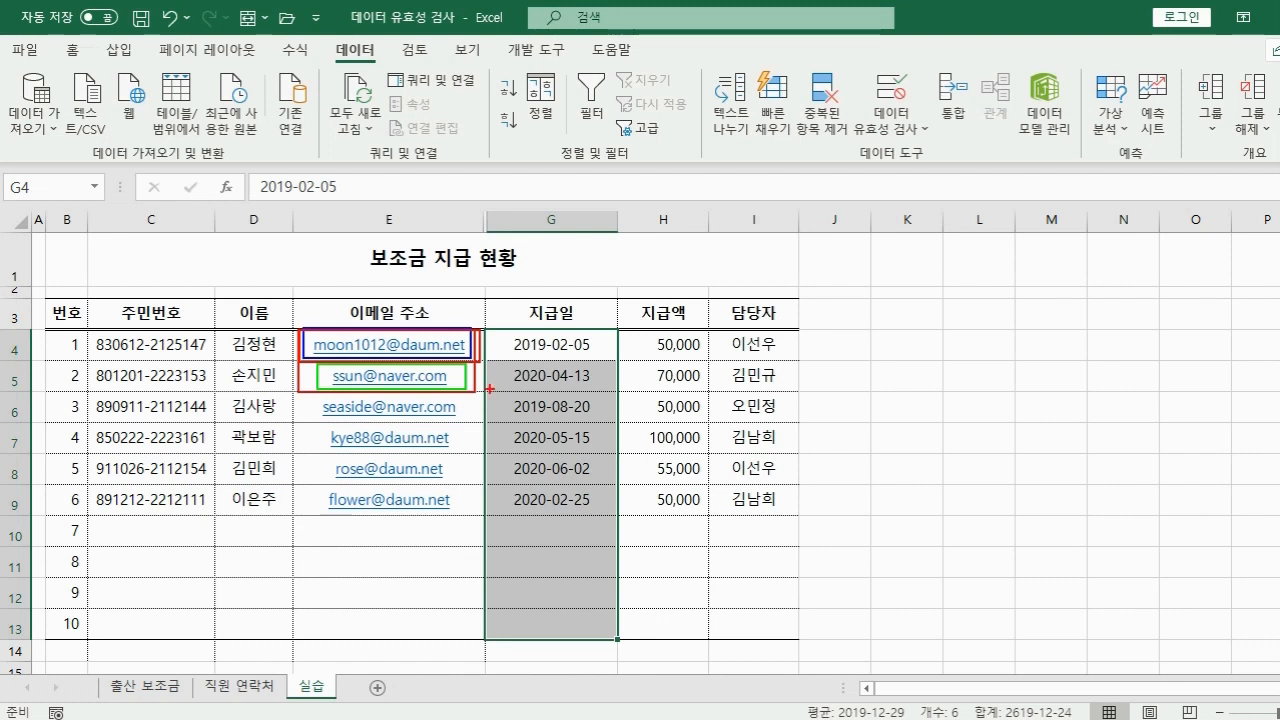
drag(320, 397, 461, 416)
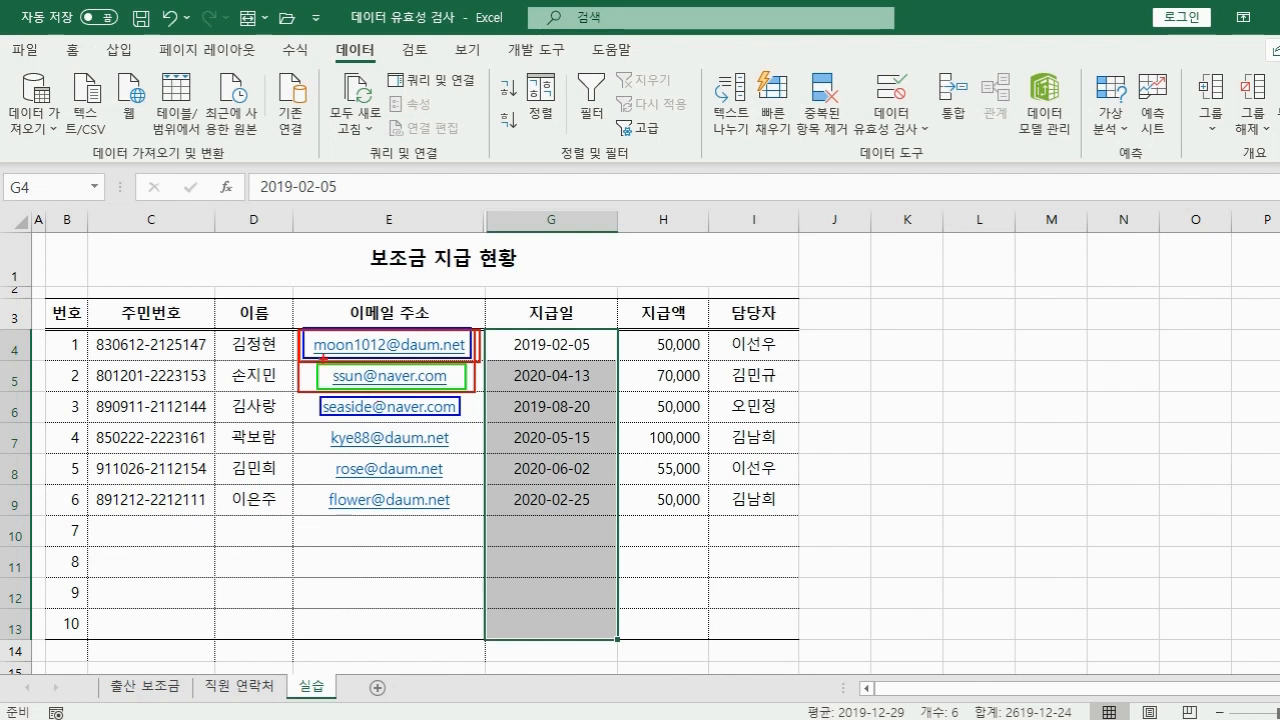
mouse_move(297, 330)
mouse_down()
mouse_move(414, 424)
mouse_move(478, 420)
mouse_up()
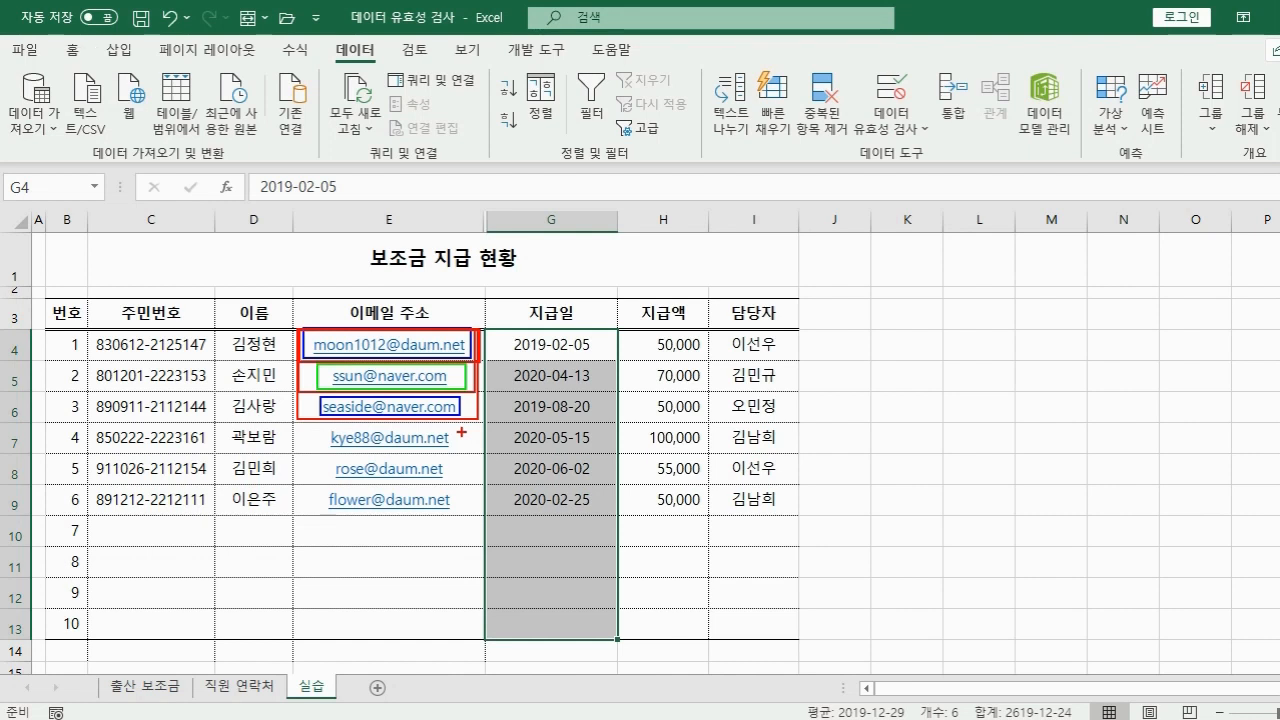
key(Escape)
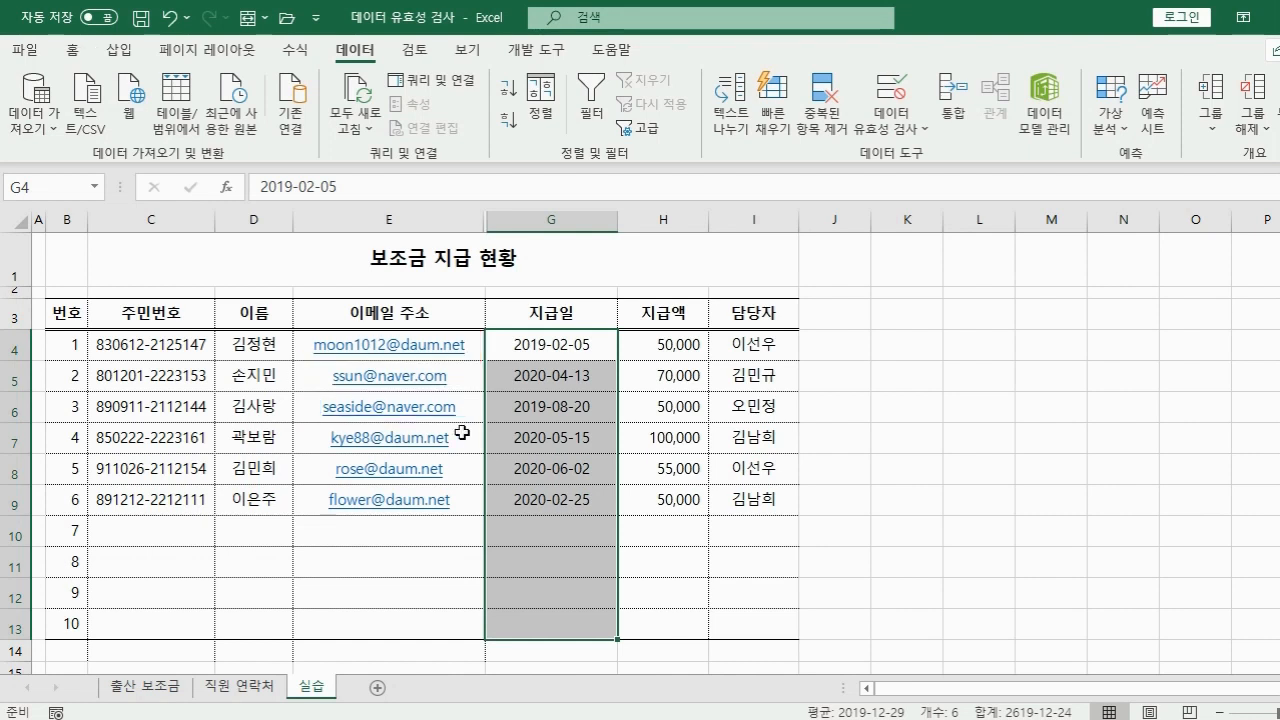
Copy the 이름 header and its six names from D3:D9 into K3:K9.
drag(258, 310, 268, 498)
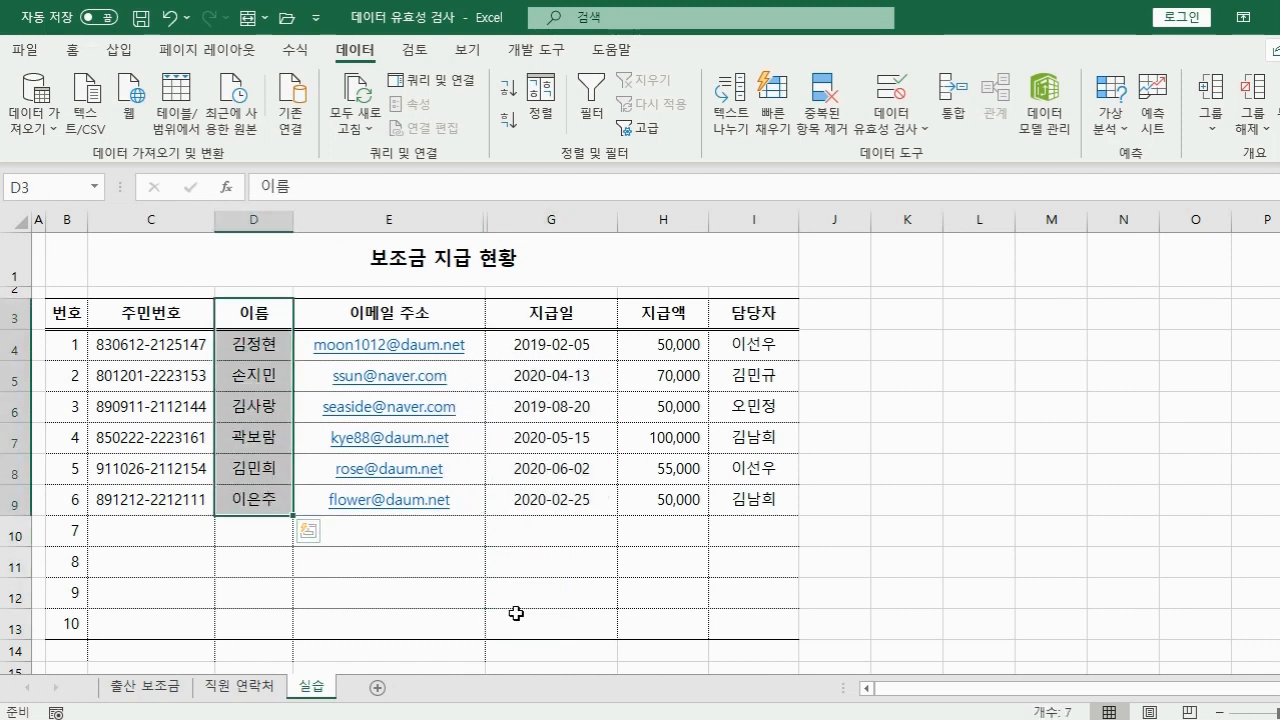
key(ctrl+c)
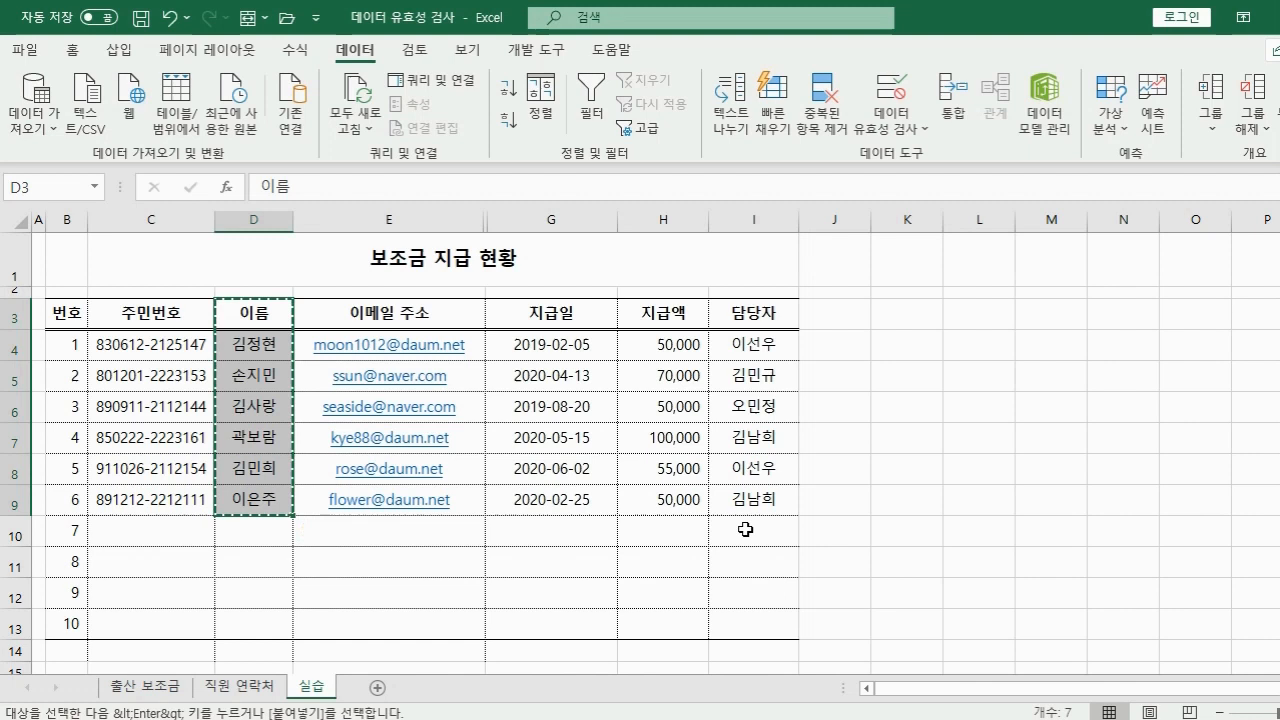
click(896, 318)
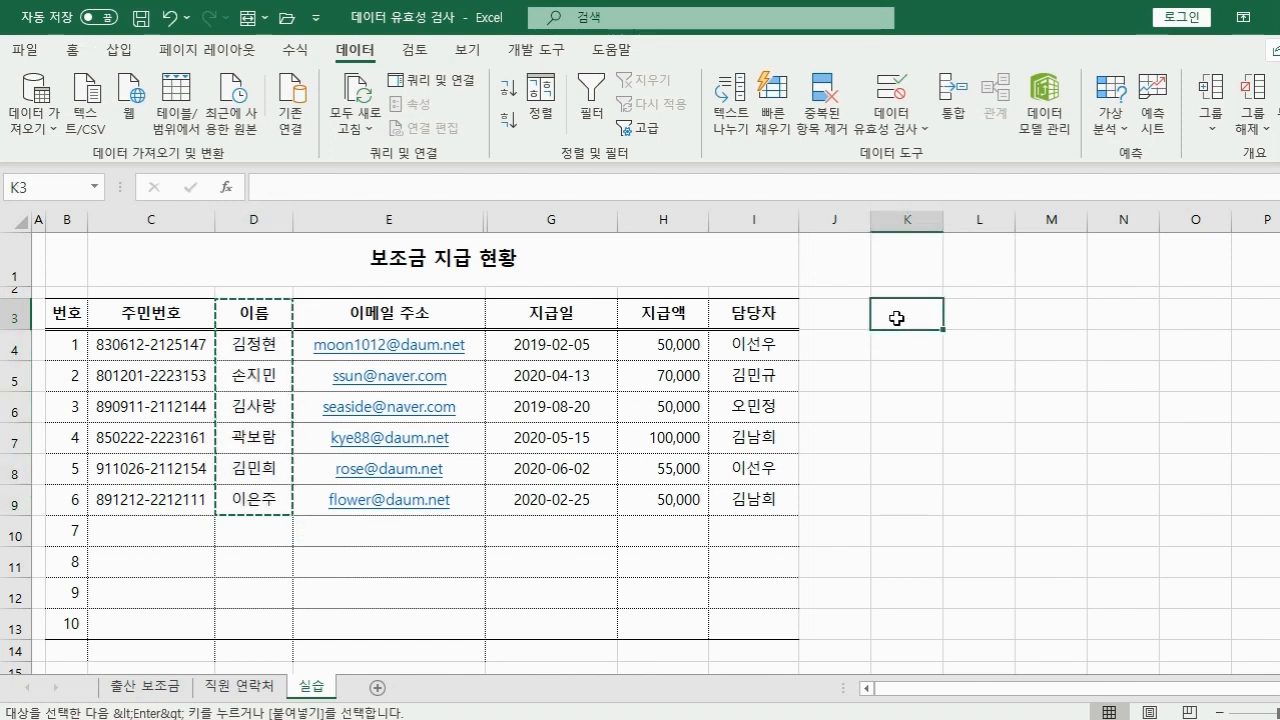
key(ctrl+v)
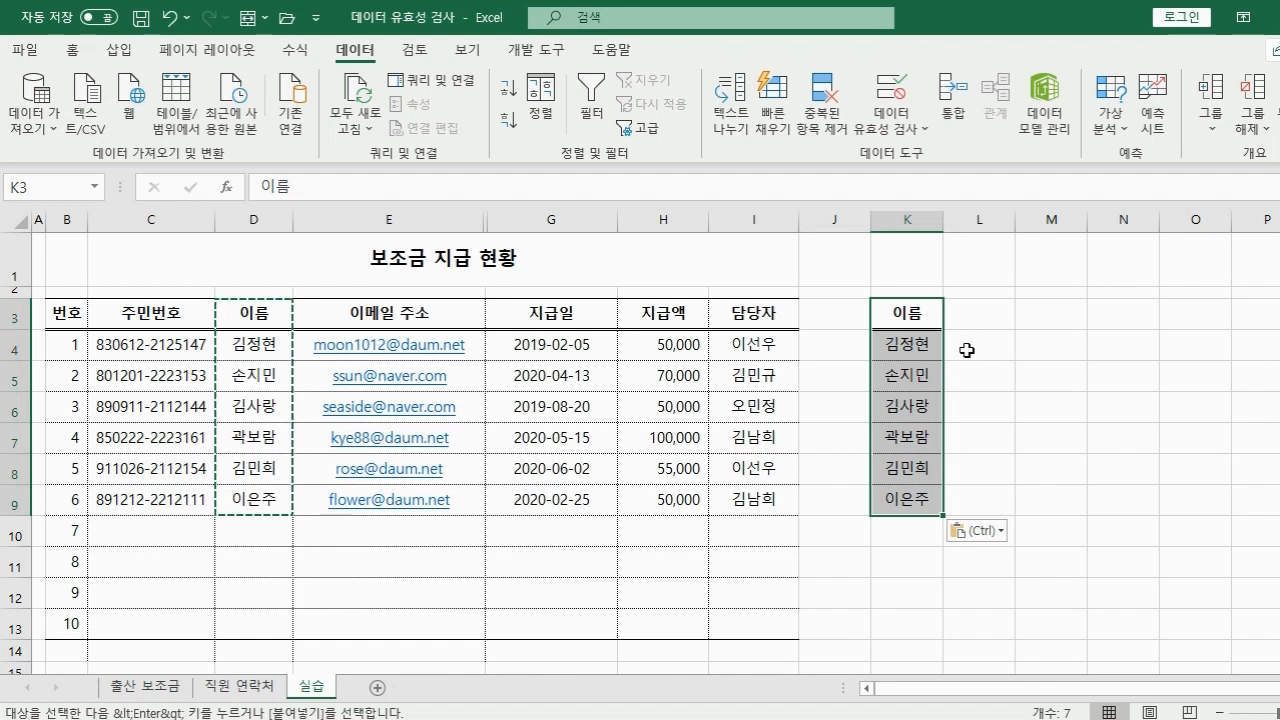
drag(969, 349, 1005, 340)
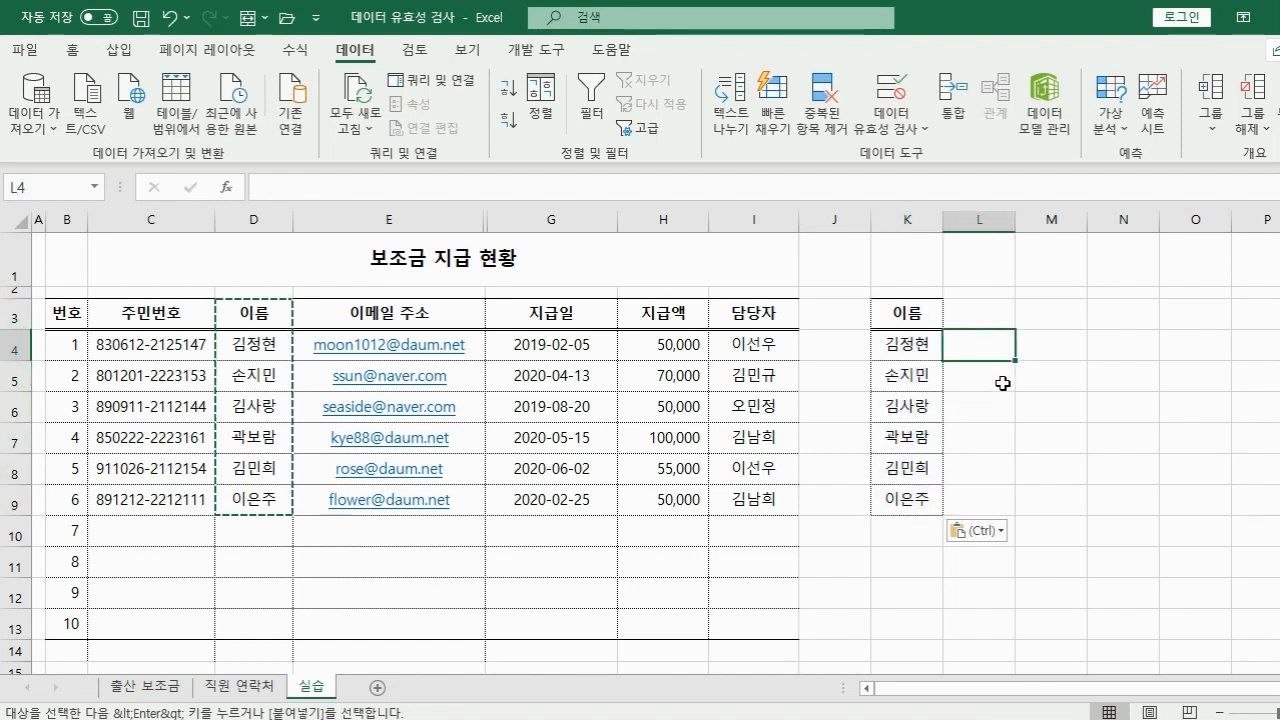
Enter =COUNTIF($K$4:K4,K4) in L4, with the range start anchored absolutely.
text(=countif()
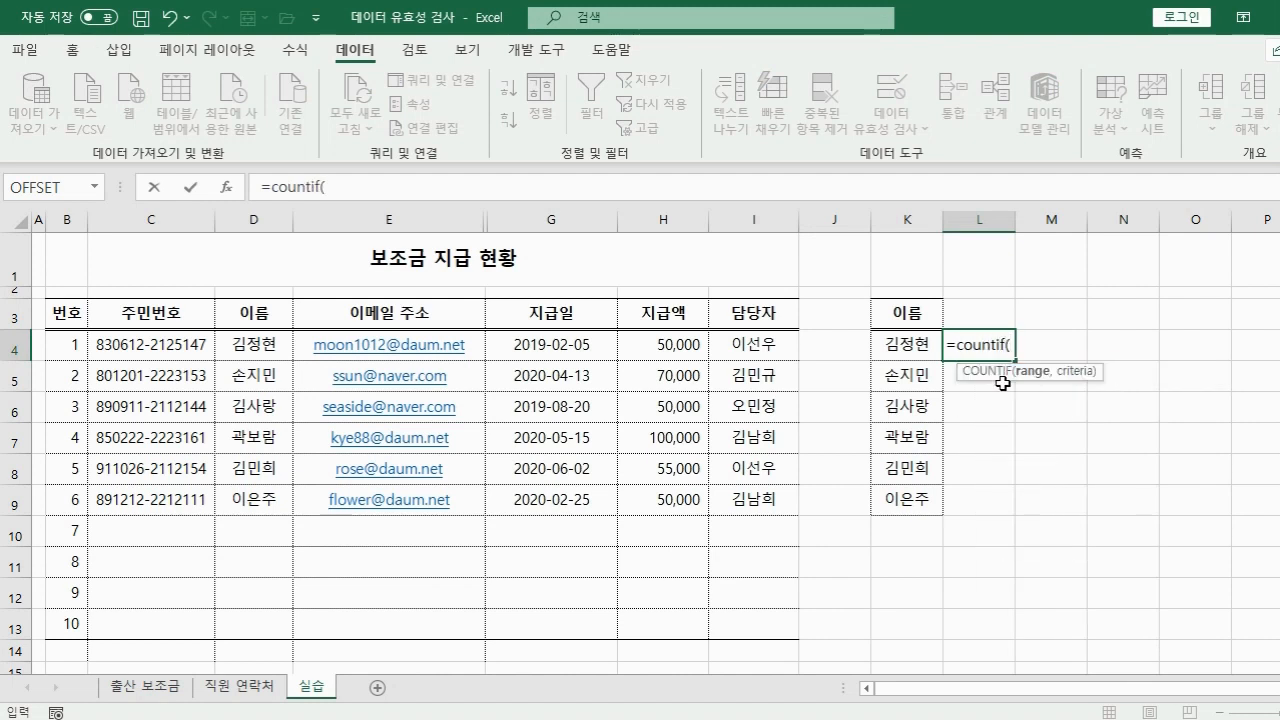
click(889, 344)
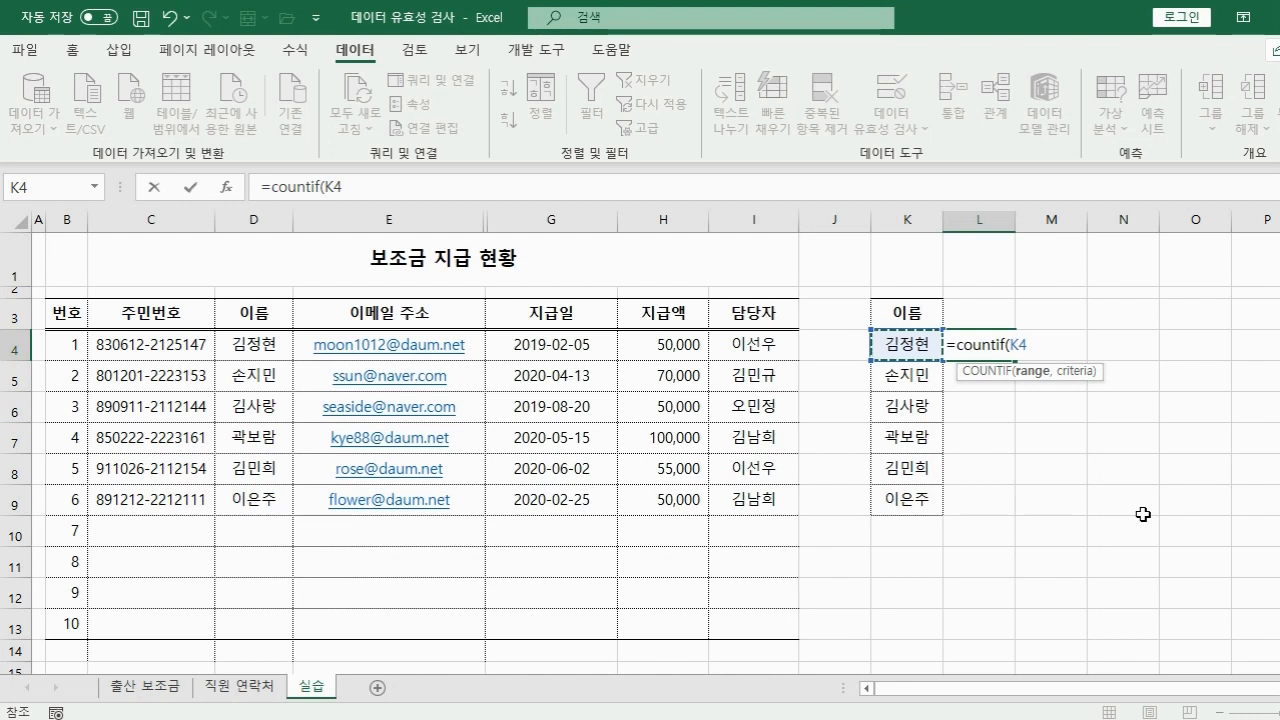
key(F8)
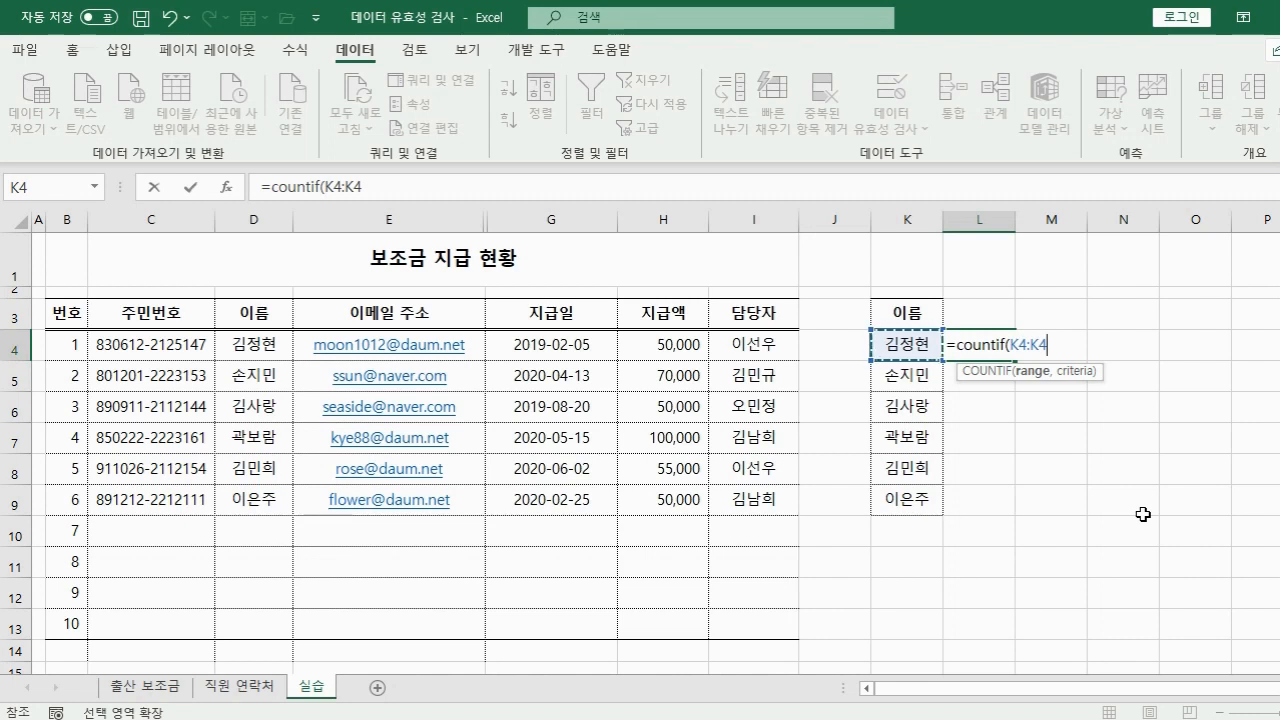
text(,)
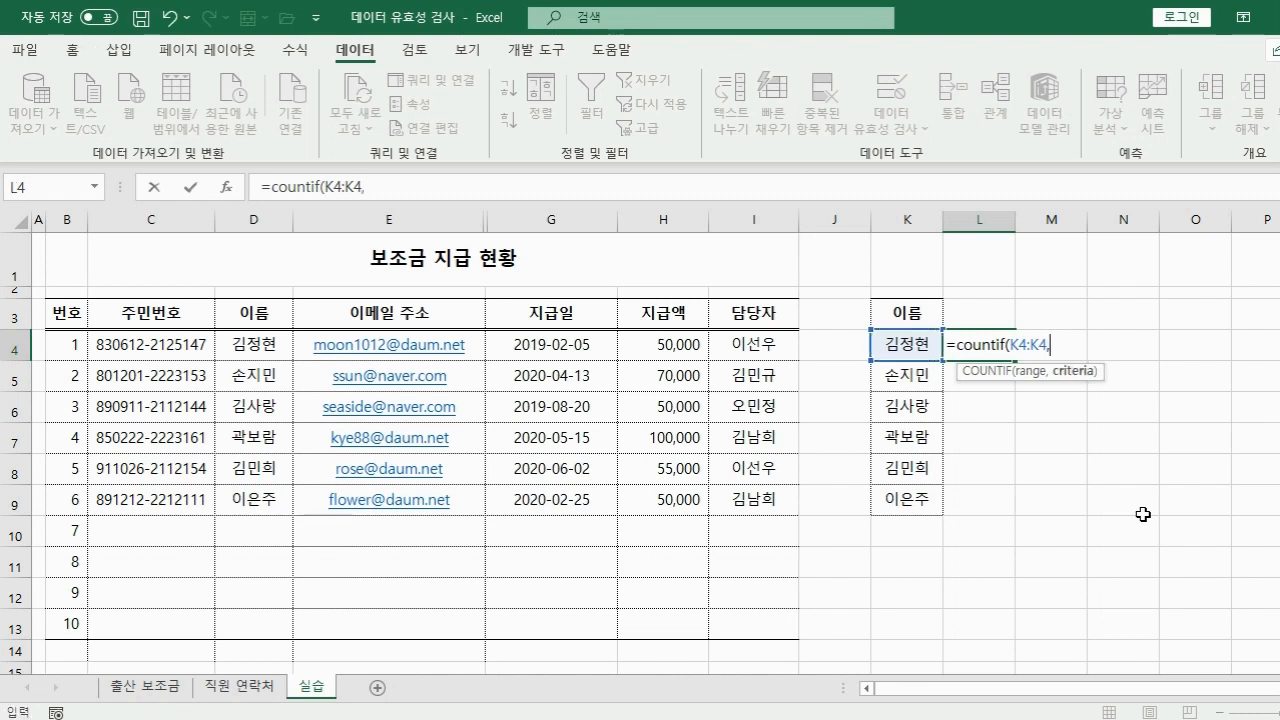
click(912, 349)
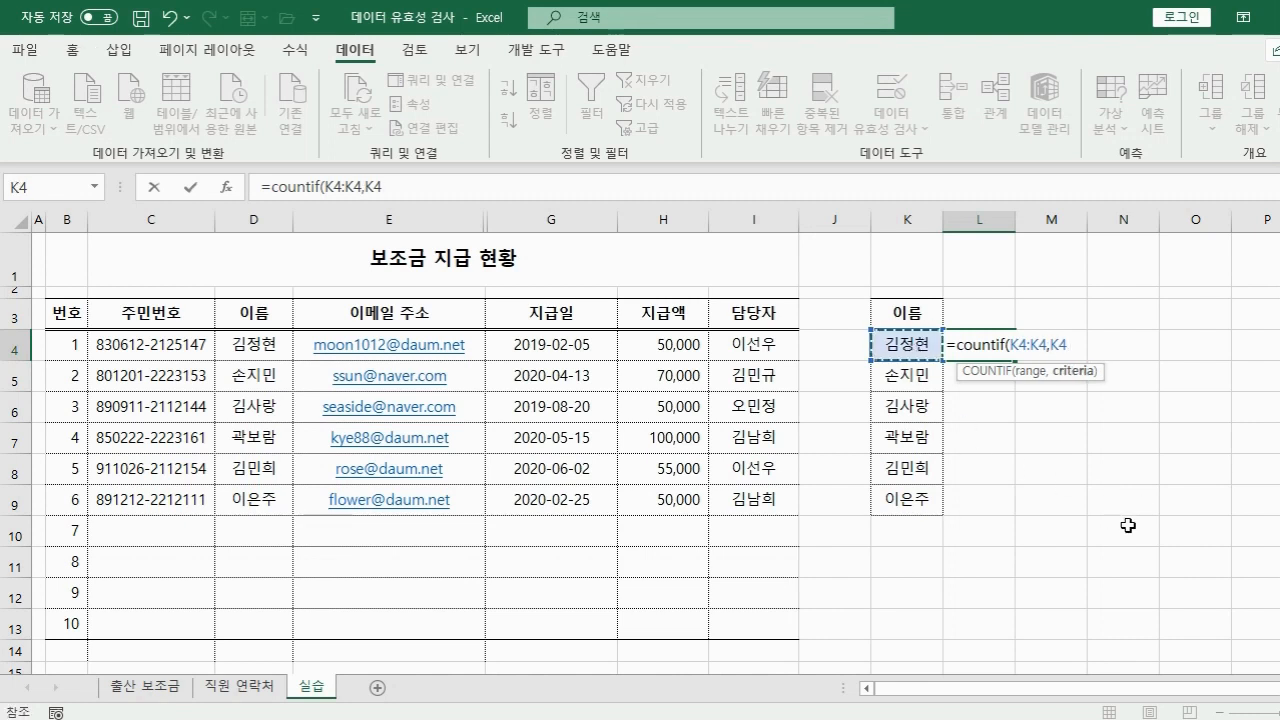
text())
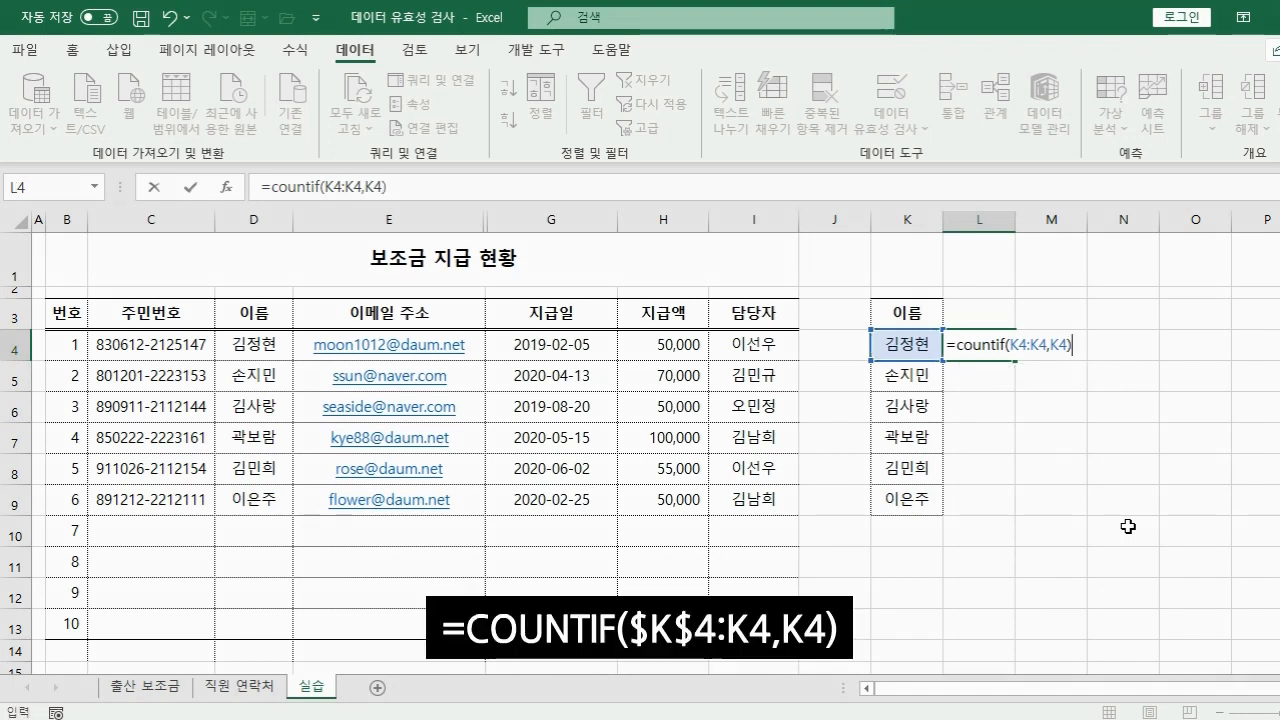
click(1009, 344)
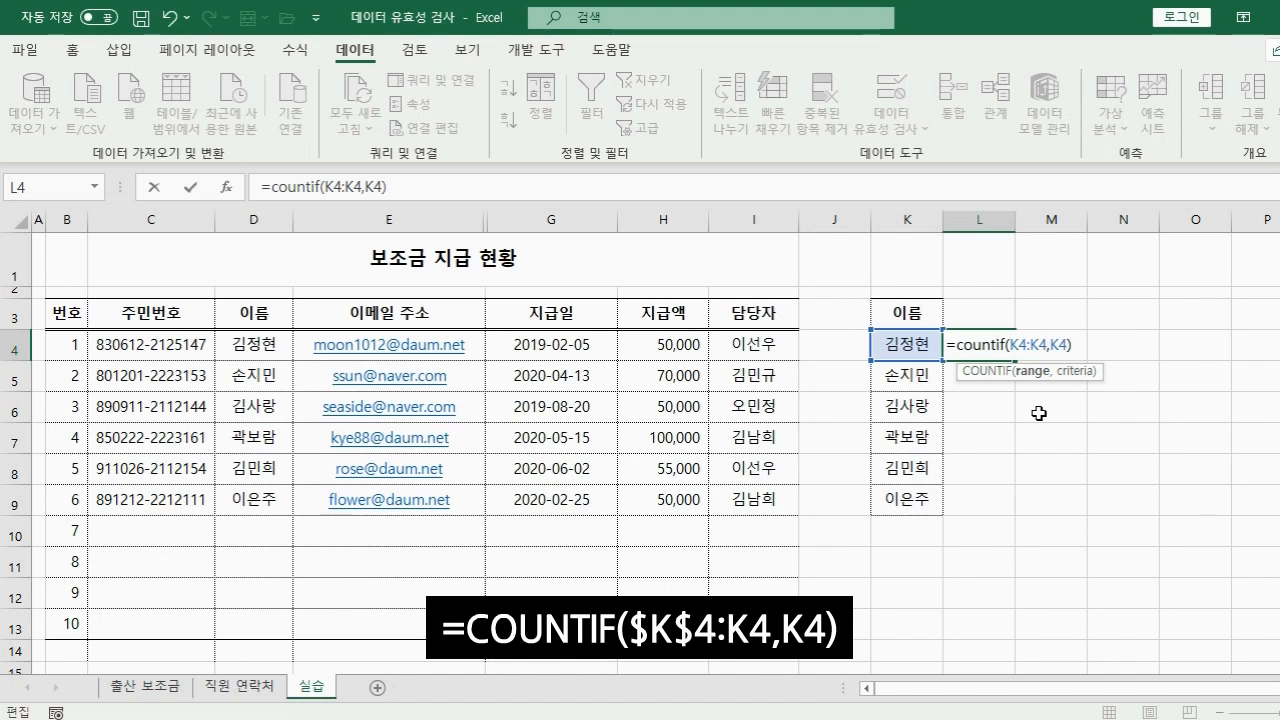
key(F4)
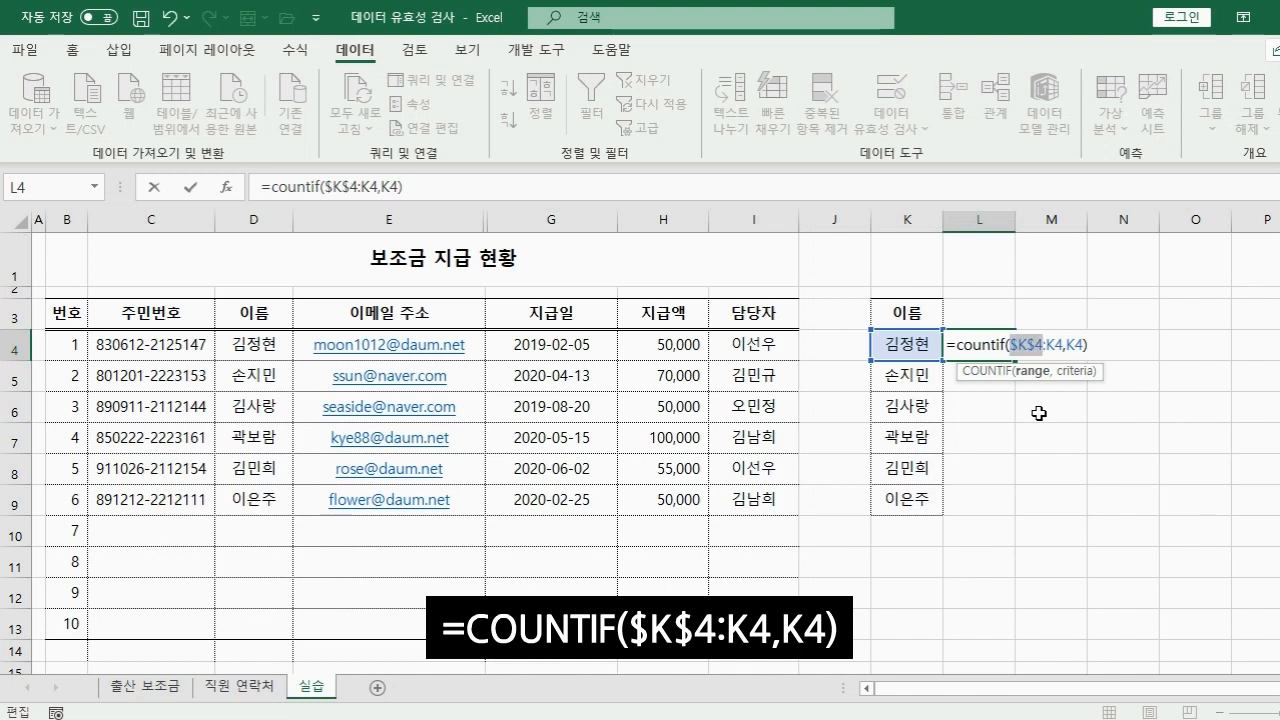
key(Return)
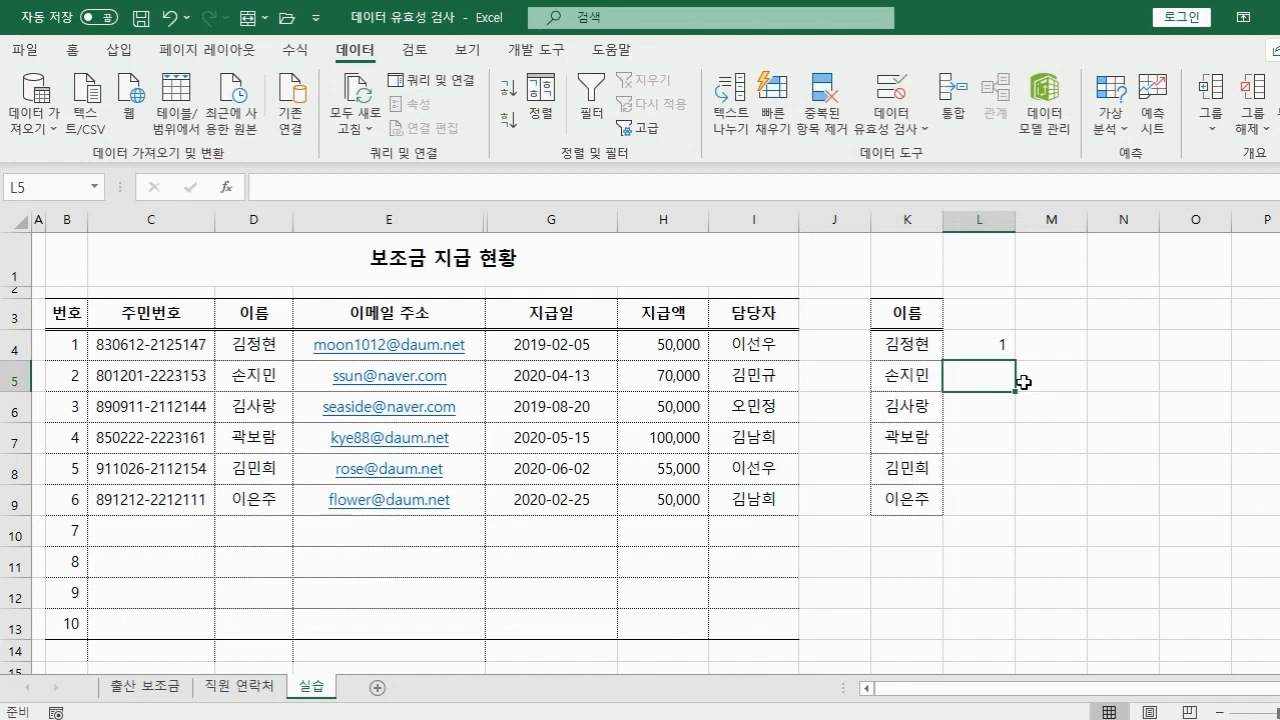
click(989, 342)
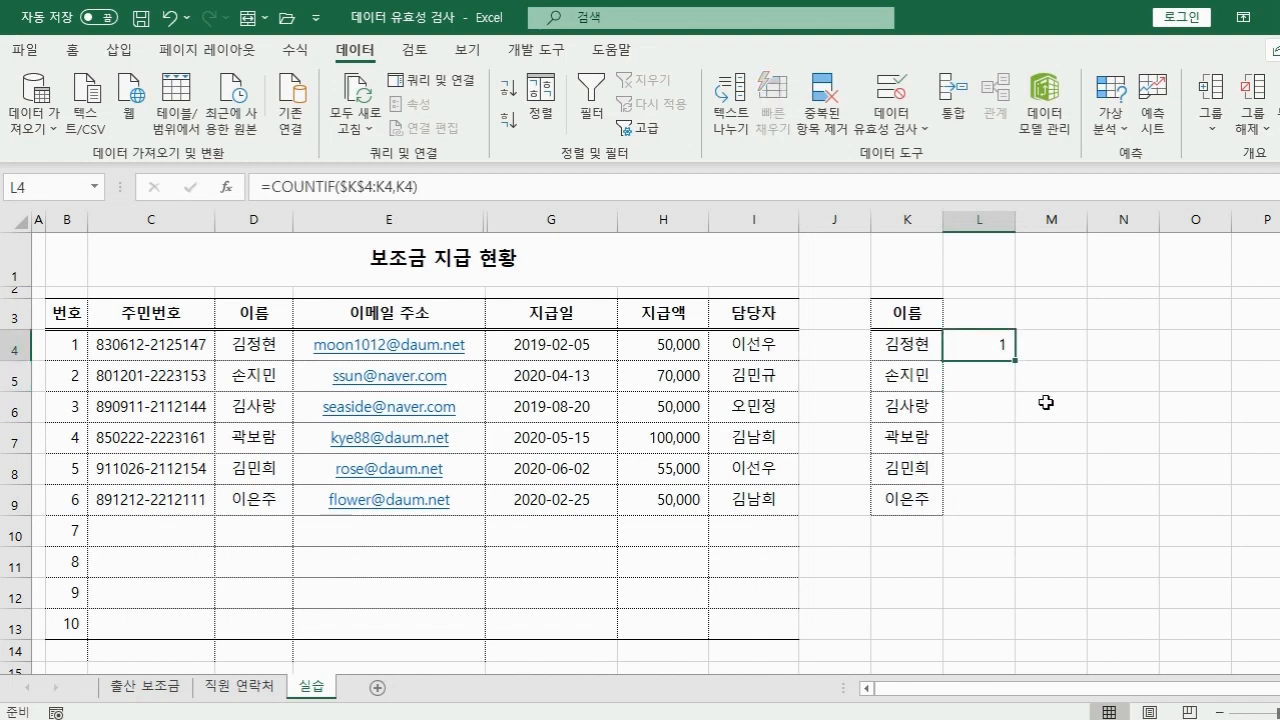
Fill the count formula down to L9 and change K9 to a repeated name, so L9 shows 2.
drag(1015, 360, 1015, 517)
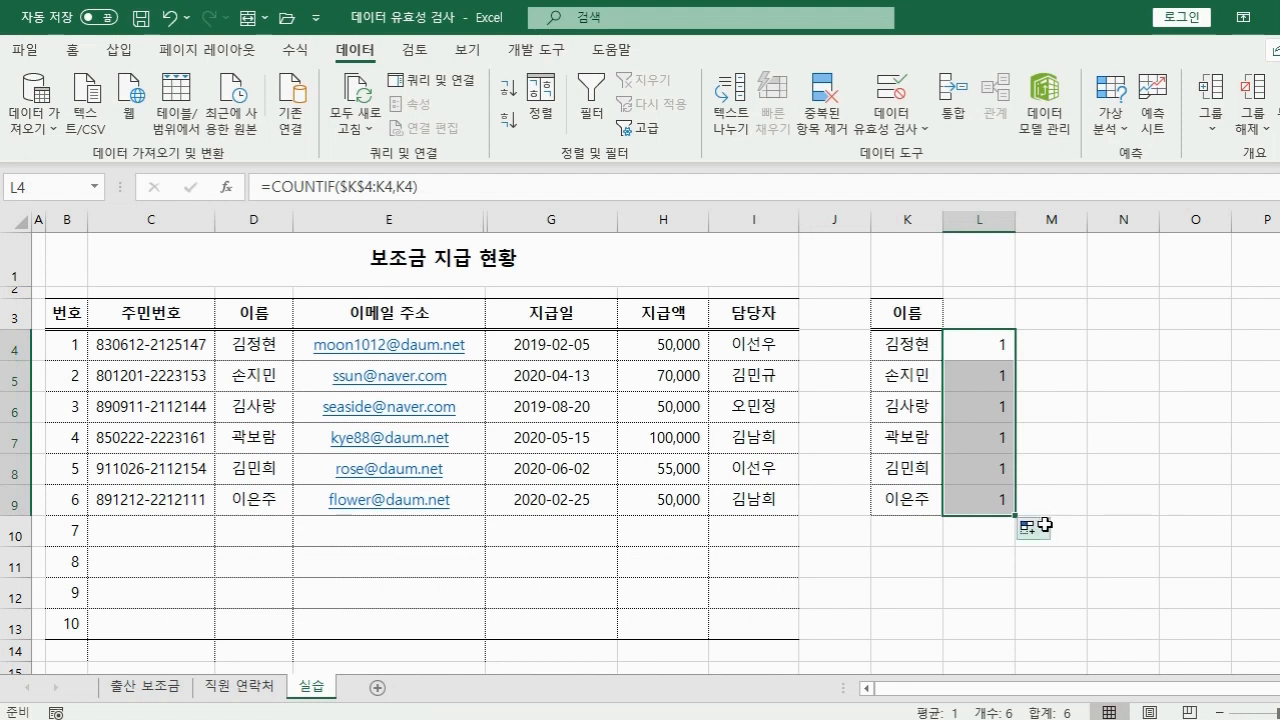
click(901, 503)
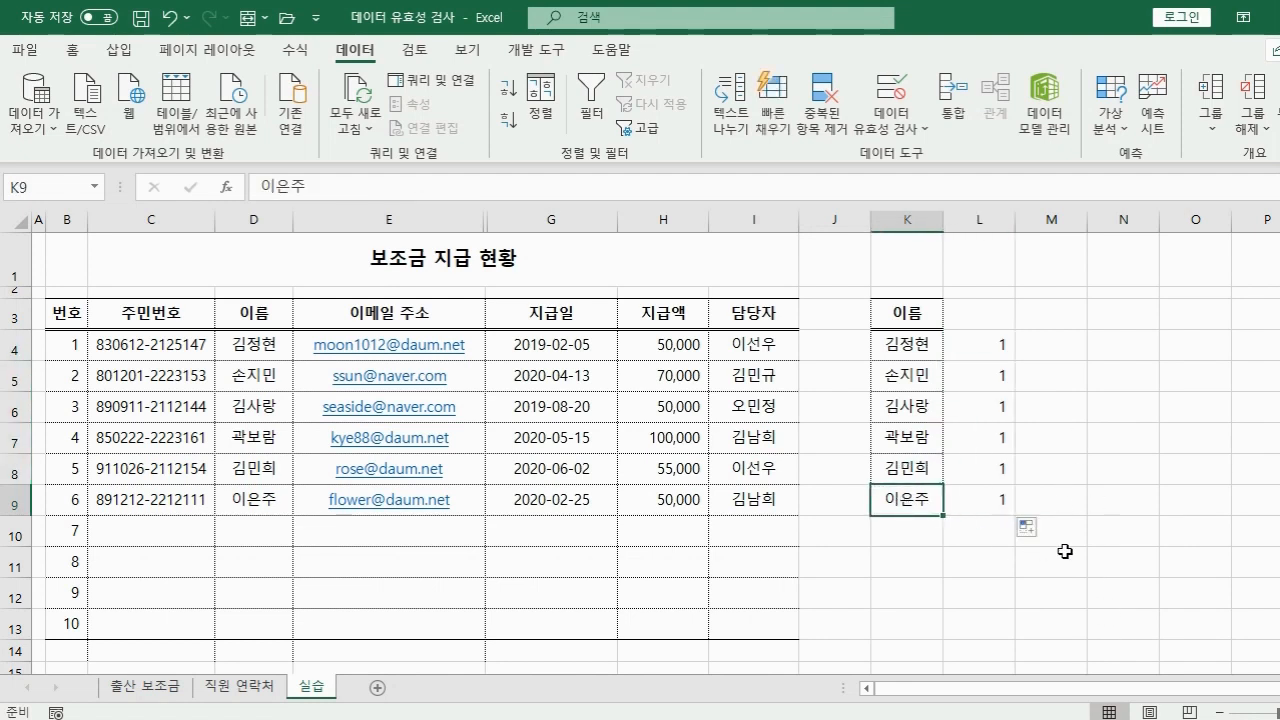
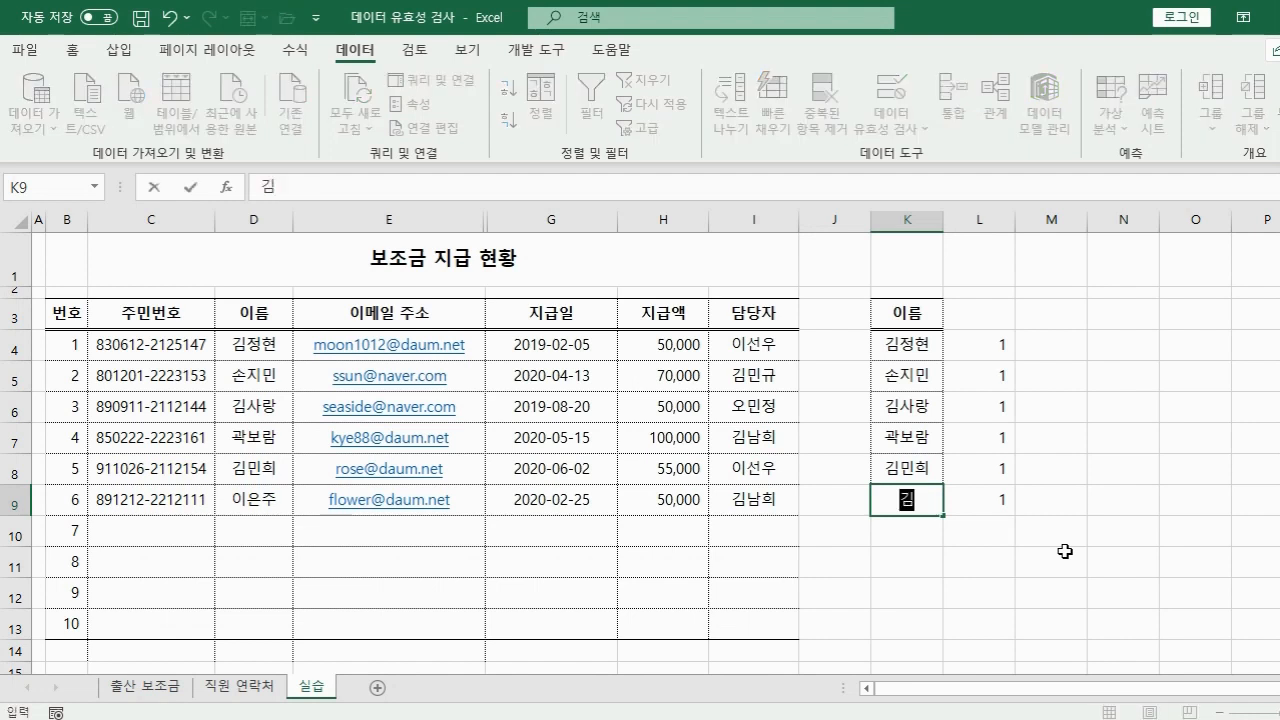
key(Return)
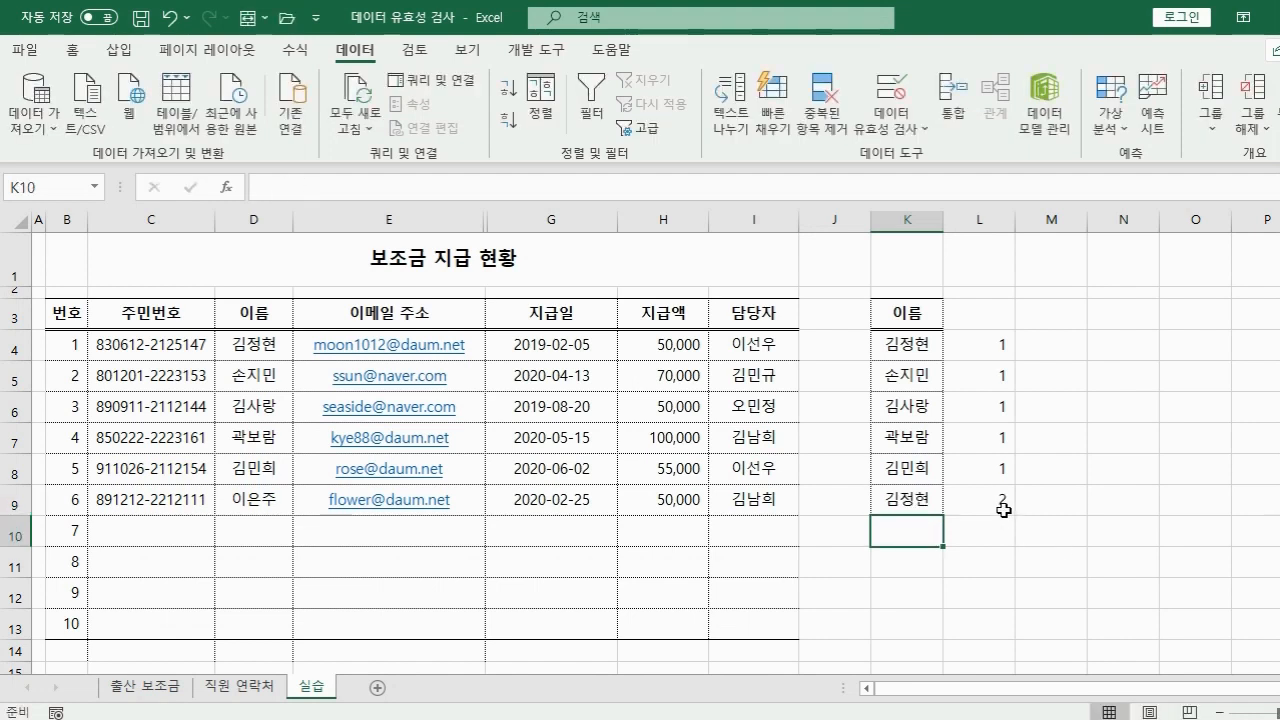
click(971, 374)
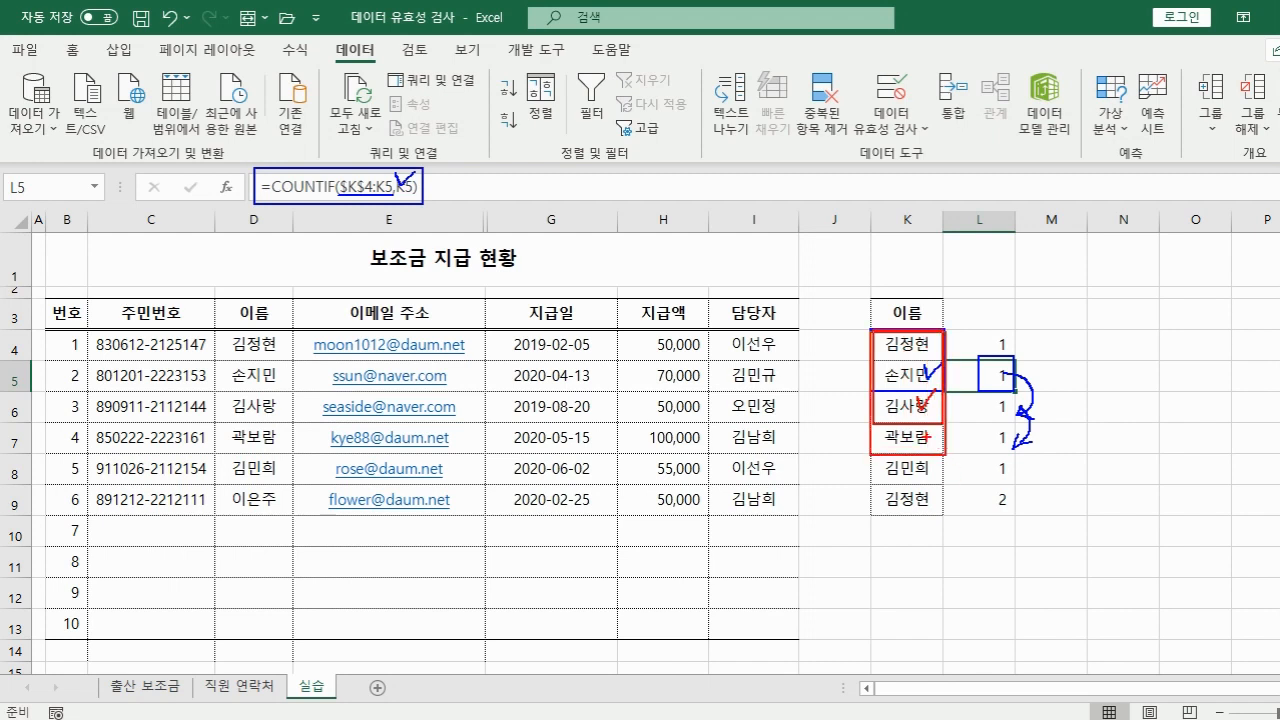
Select the e-mail address cells E4:E13 in the 이메일 주소 column.
drag(904, 430, 934, 413)
key(Escape)
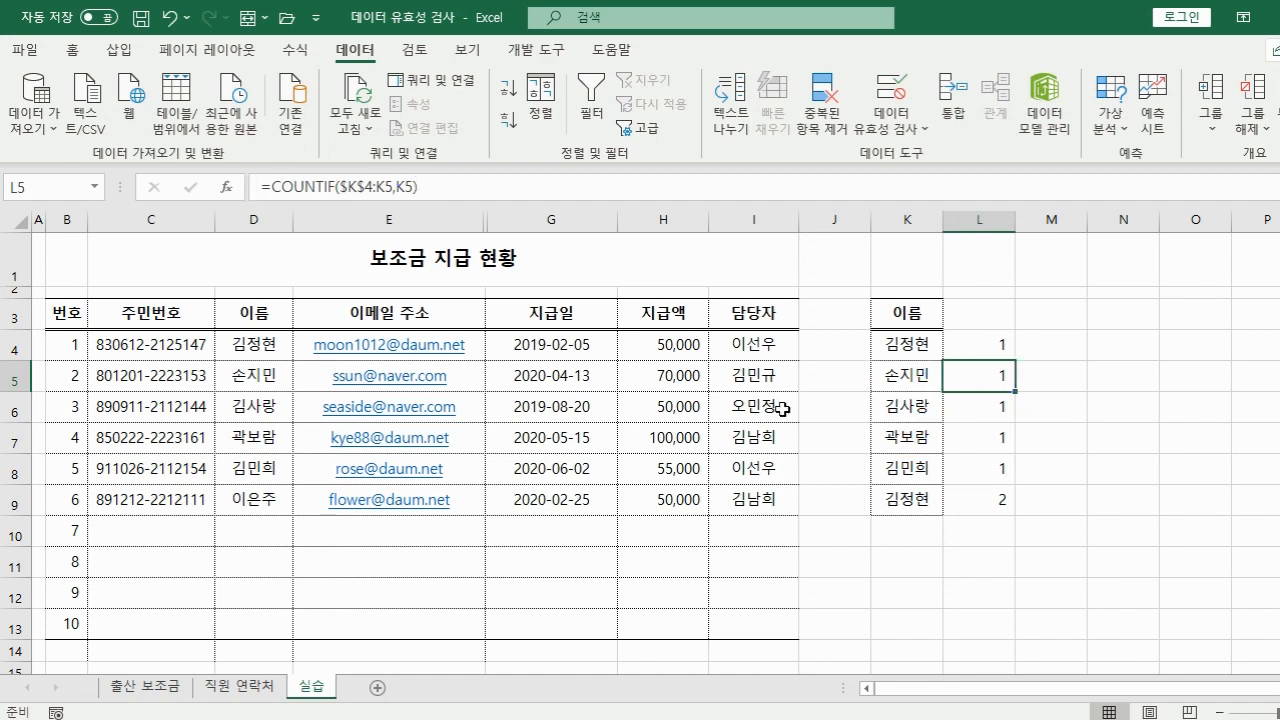
drag(318, 336, 354, 617)
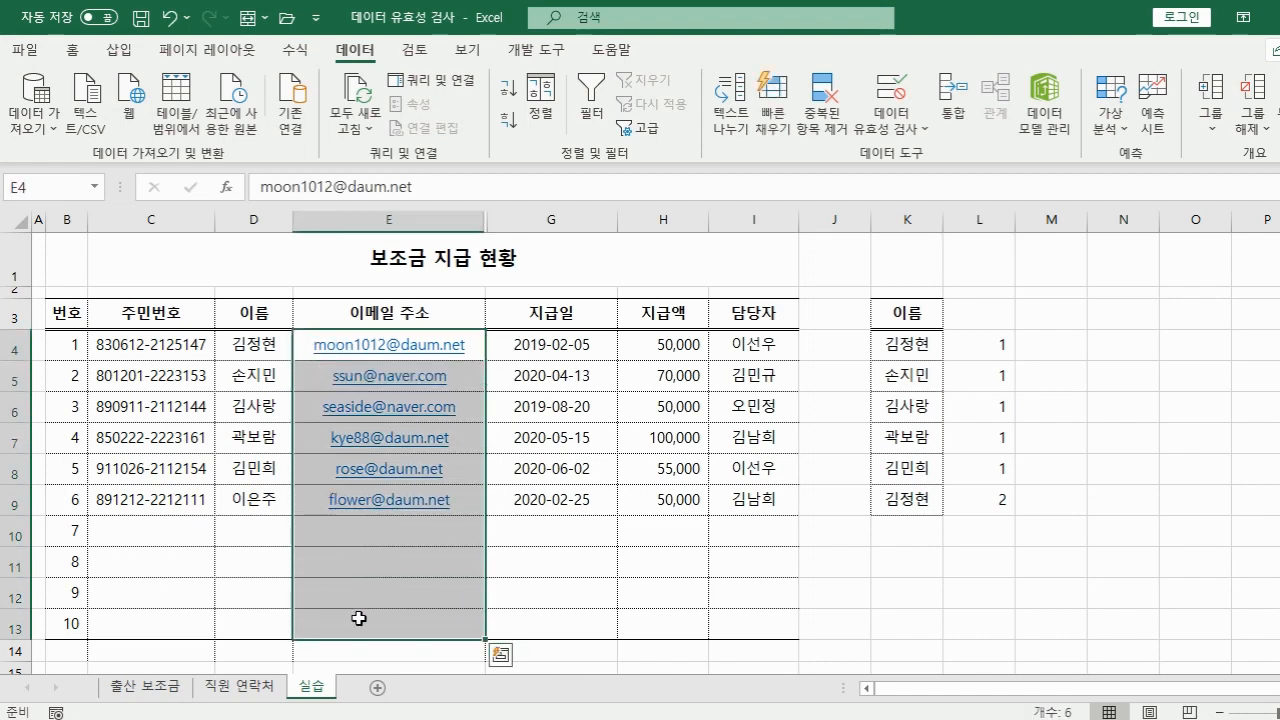
Open Data Validation for the e-mail cells and choose the 사용자 지정 (custom) criterion.
click(876, 95)
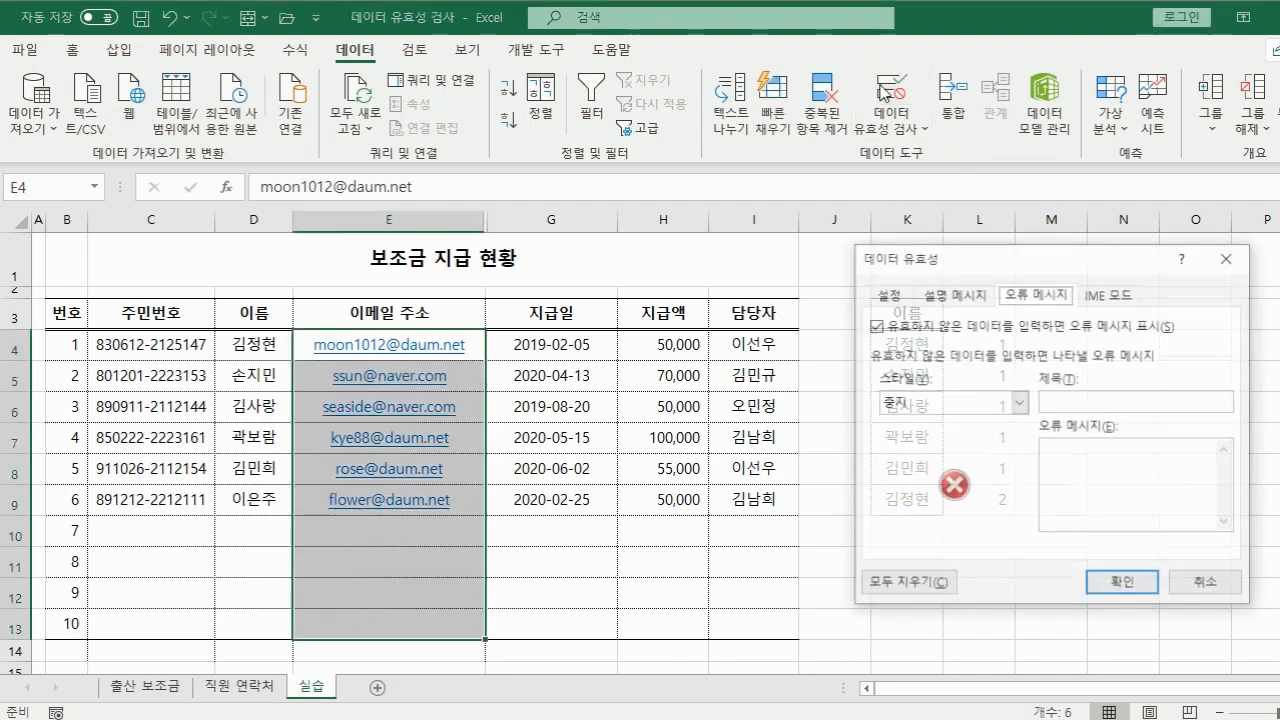
click(897, 302)
click(992, 370)
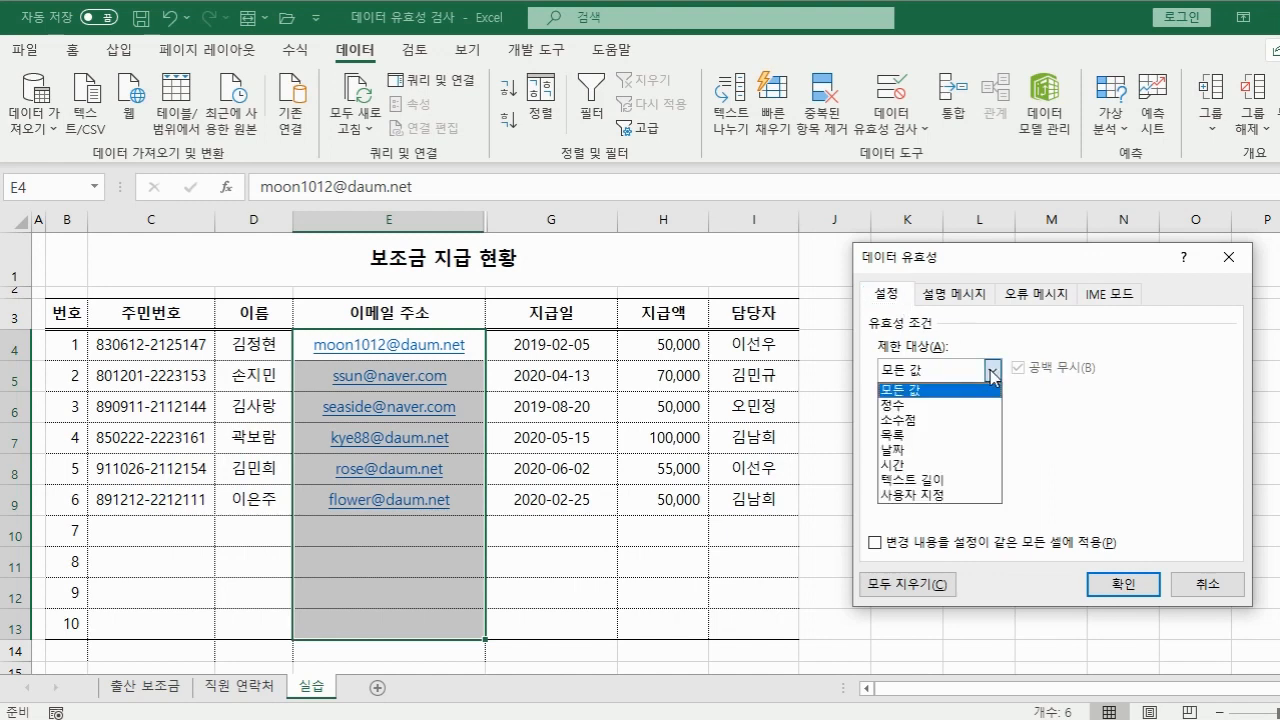
click(966, 496)
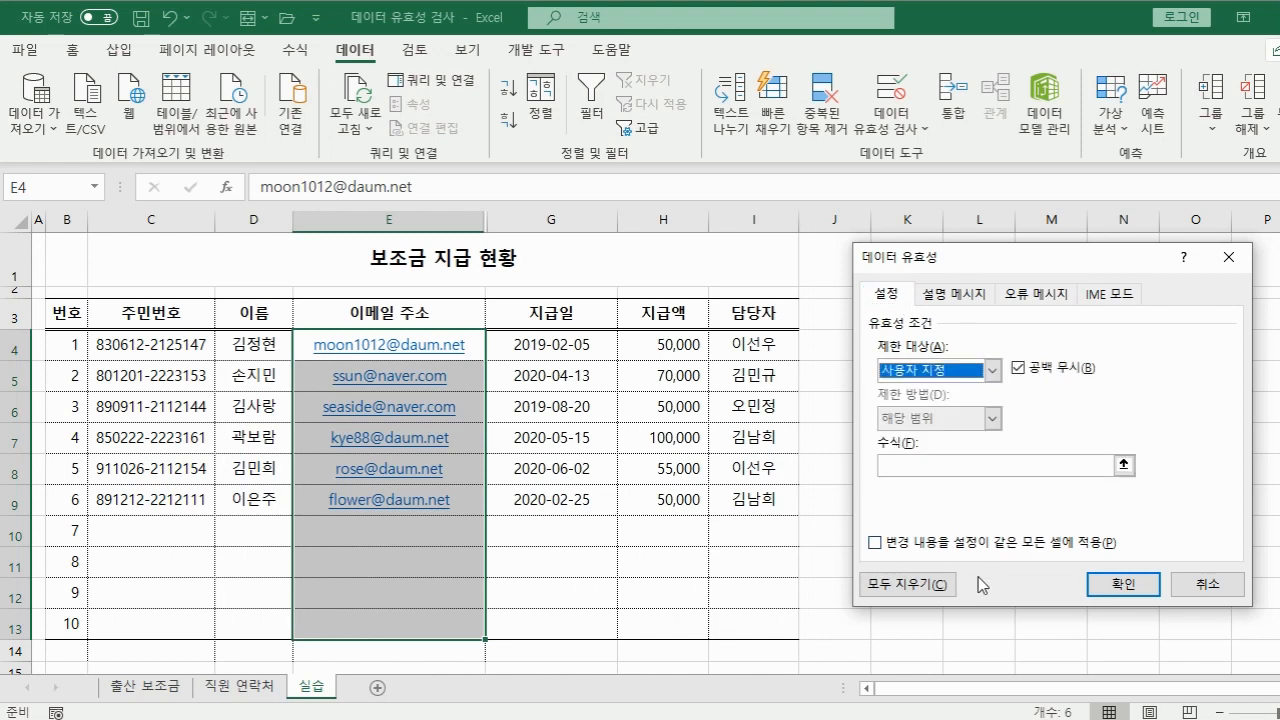
click(940, 467)
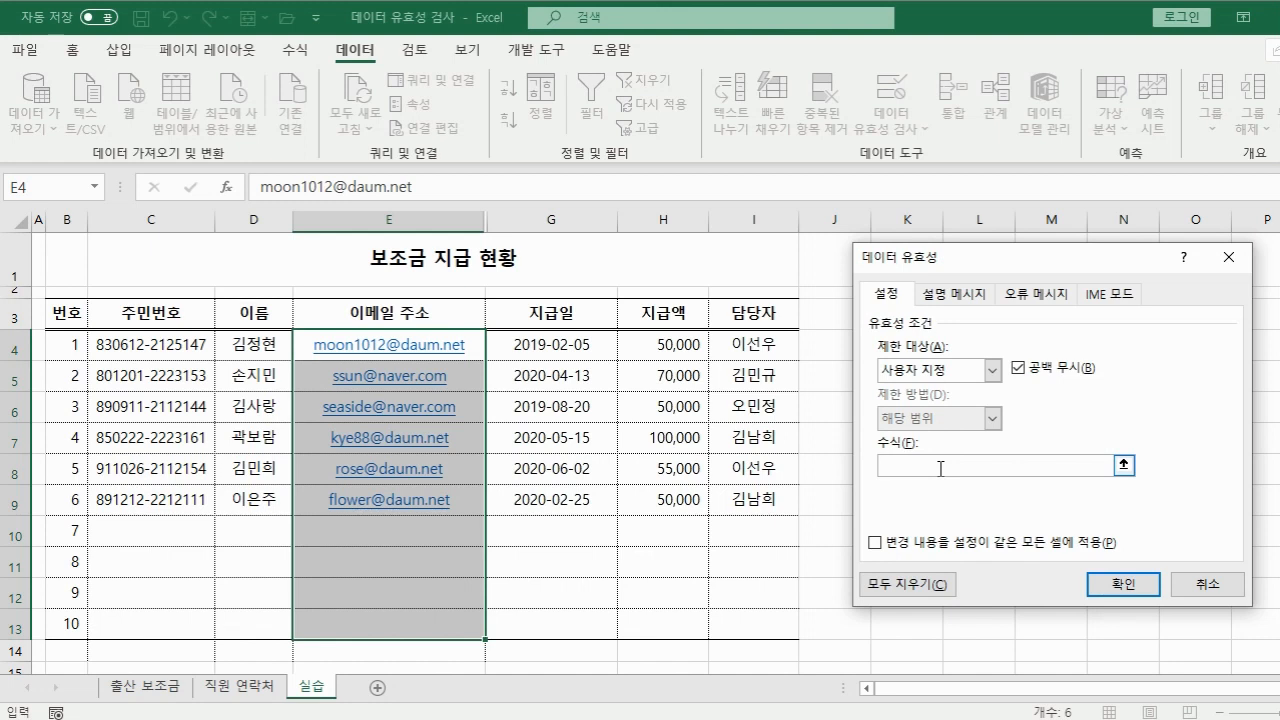
Enter the rule formula =COUNTIF($E$4:E4,E4)<2 and apply it to block duplicate addresses.
text(=countif()
click(470, 345)
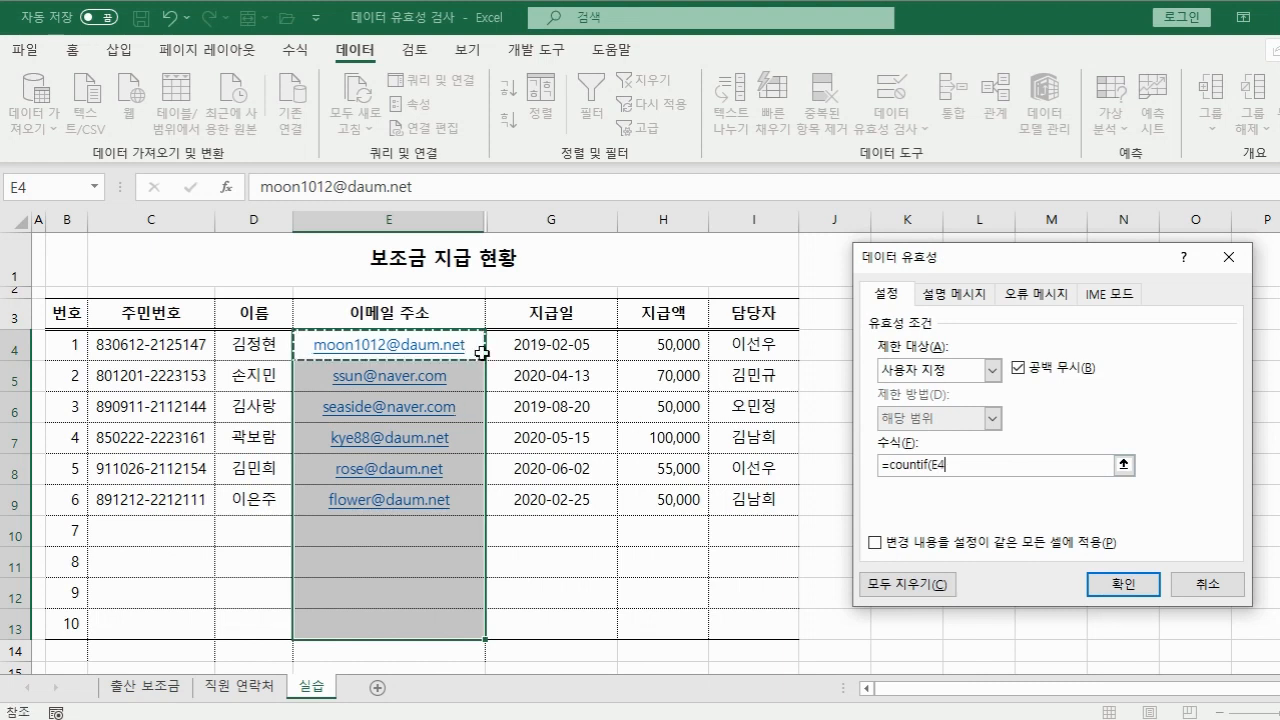
key(F8)
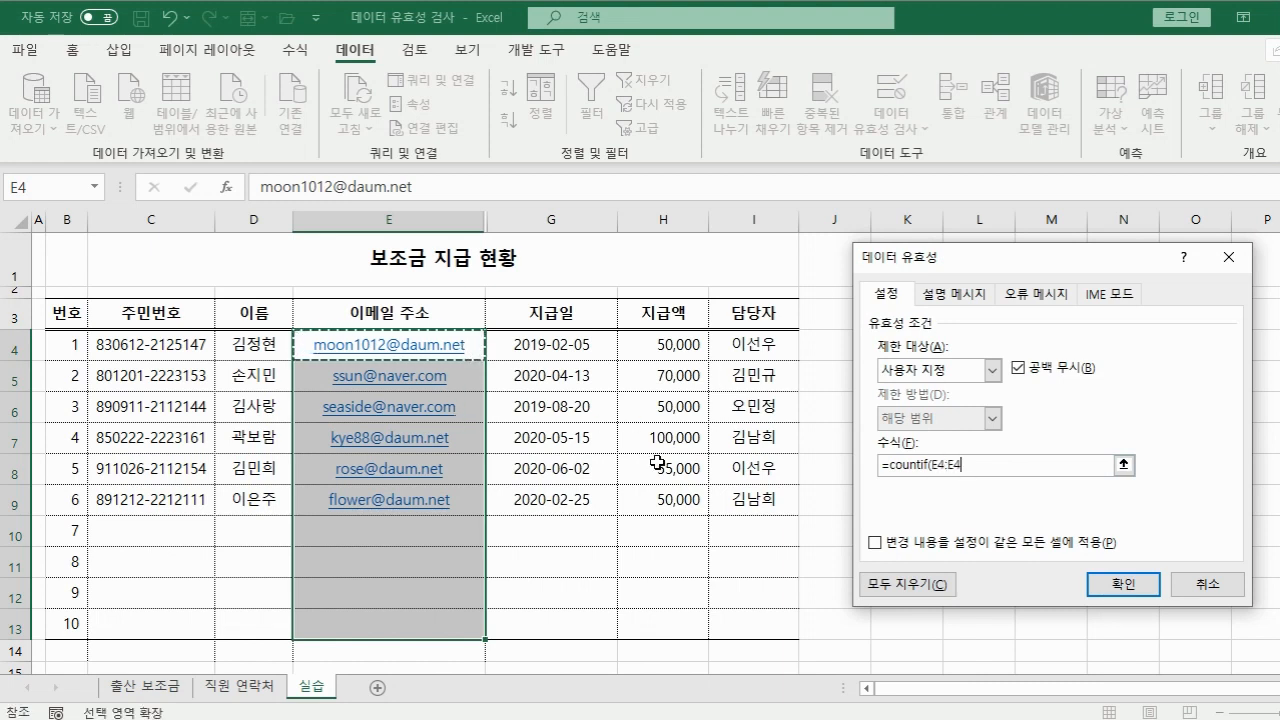
text(,)
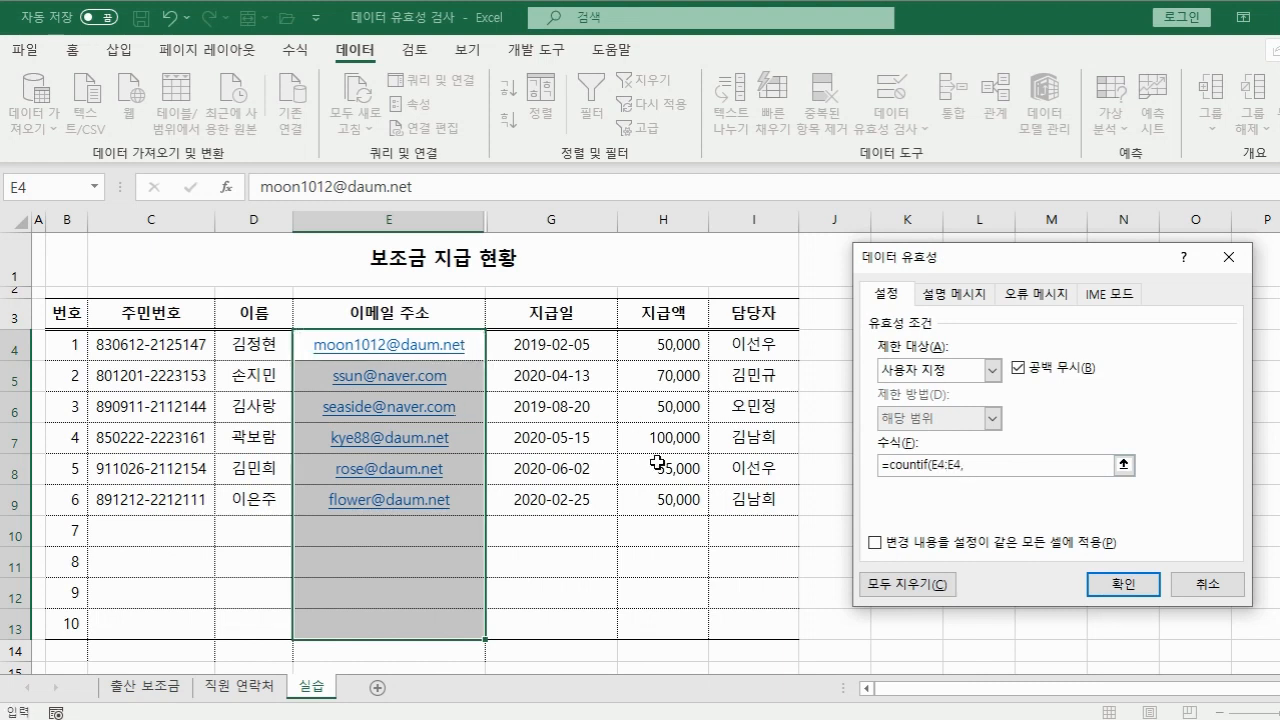
click(470, 334)
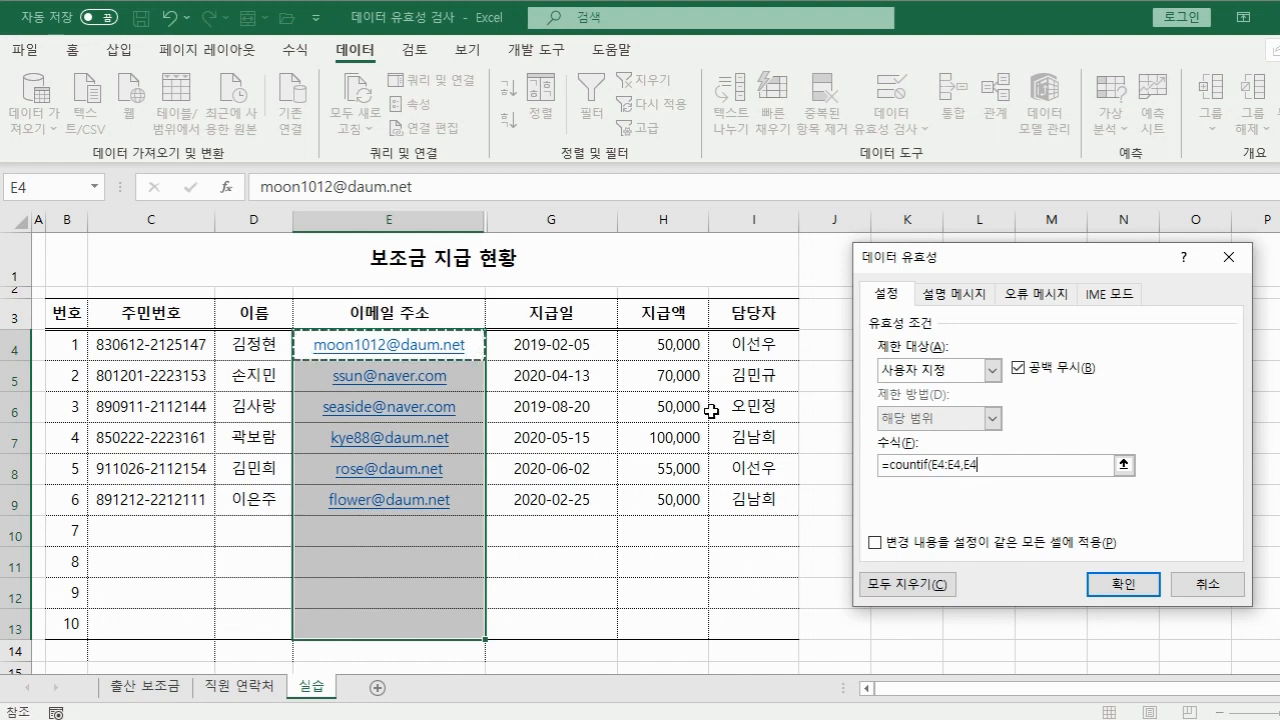
text())
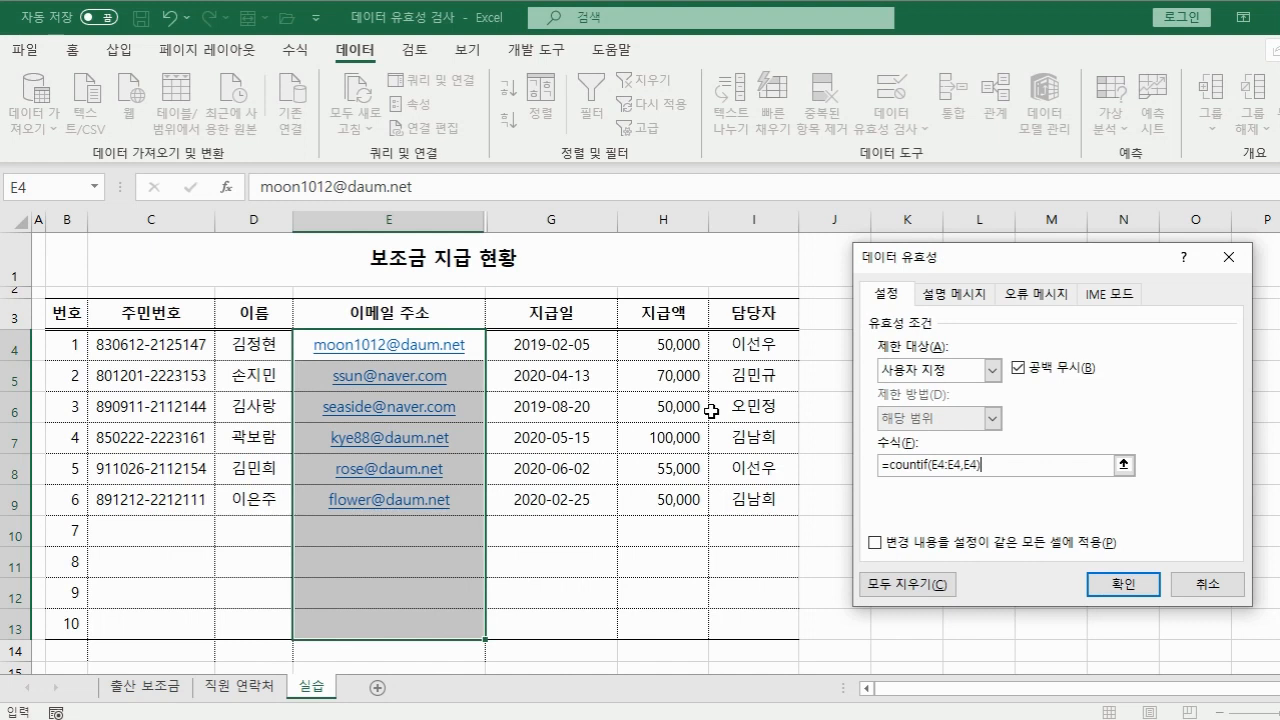
text(<2)
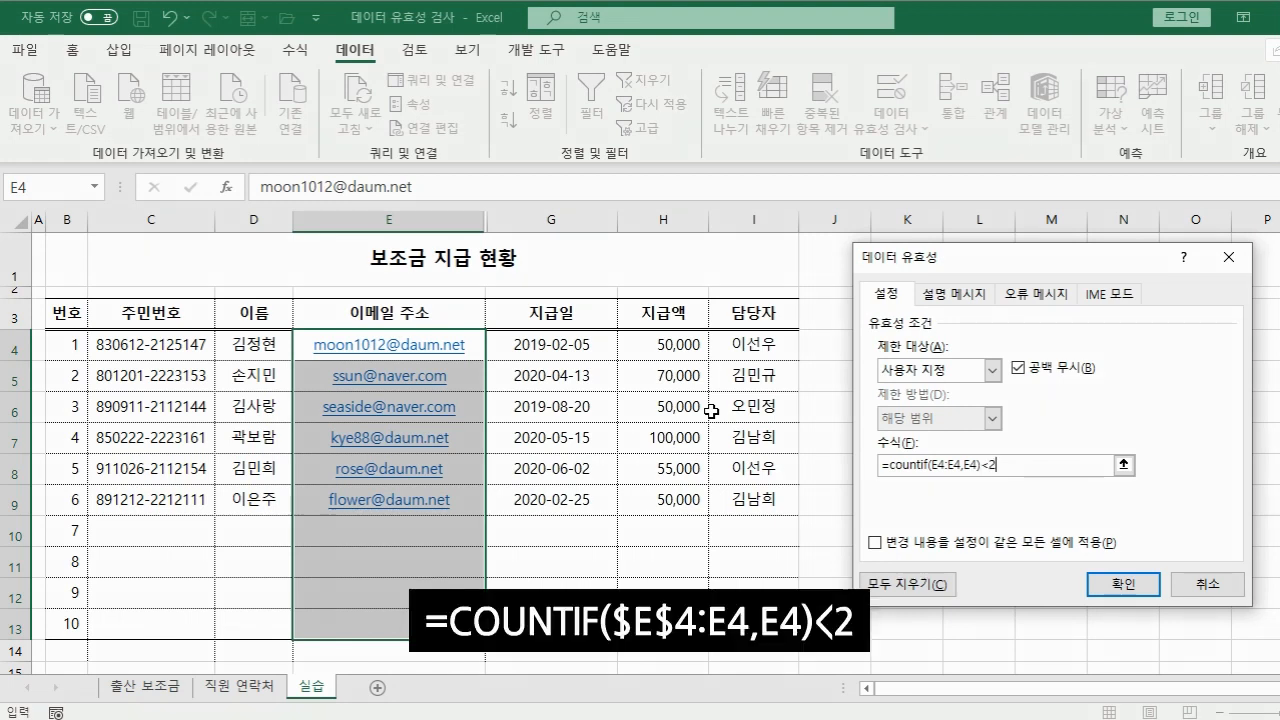
click(938, 466)
key(F4)
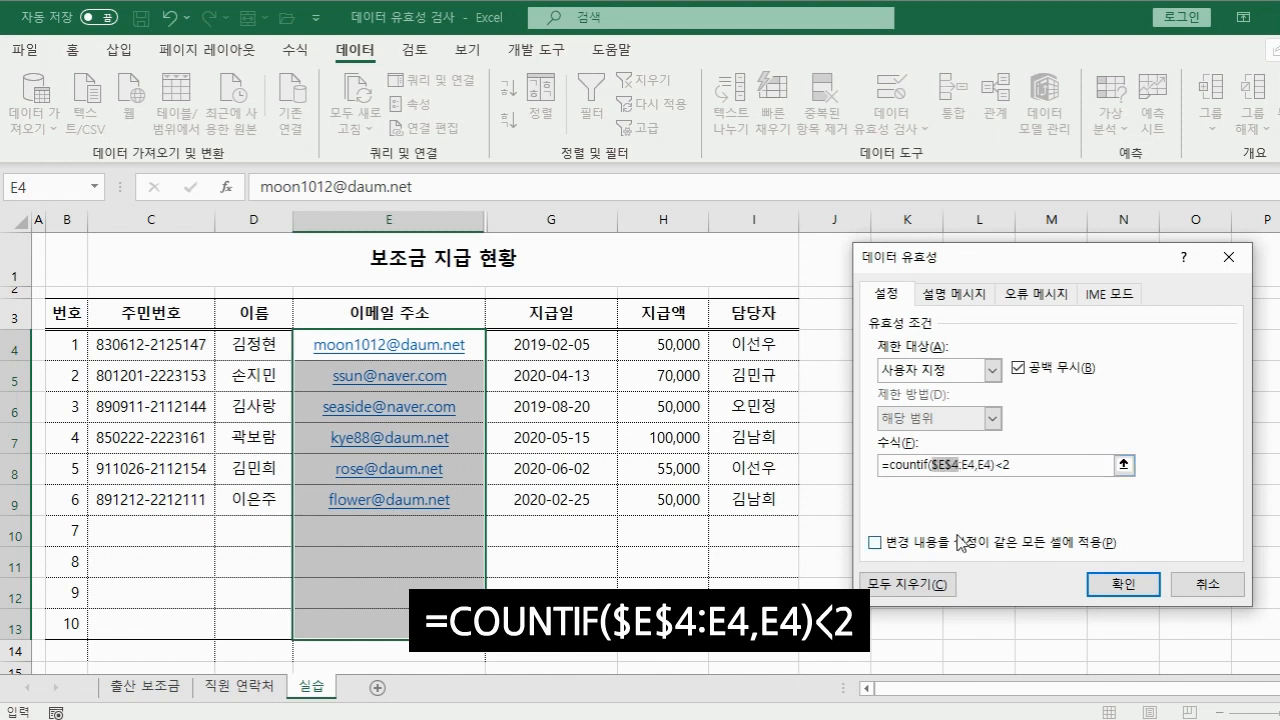
click(1138, 590)
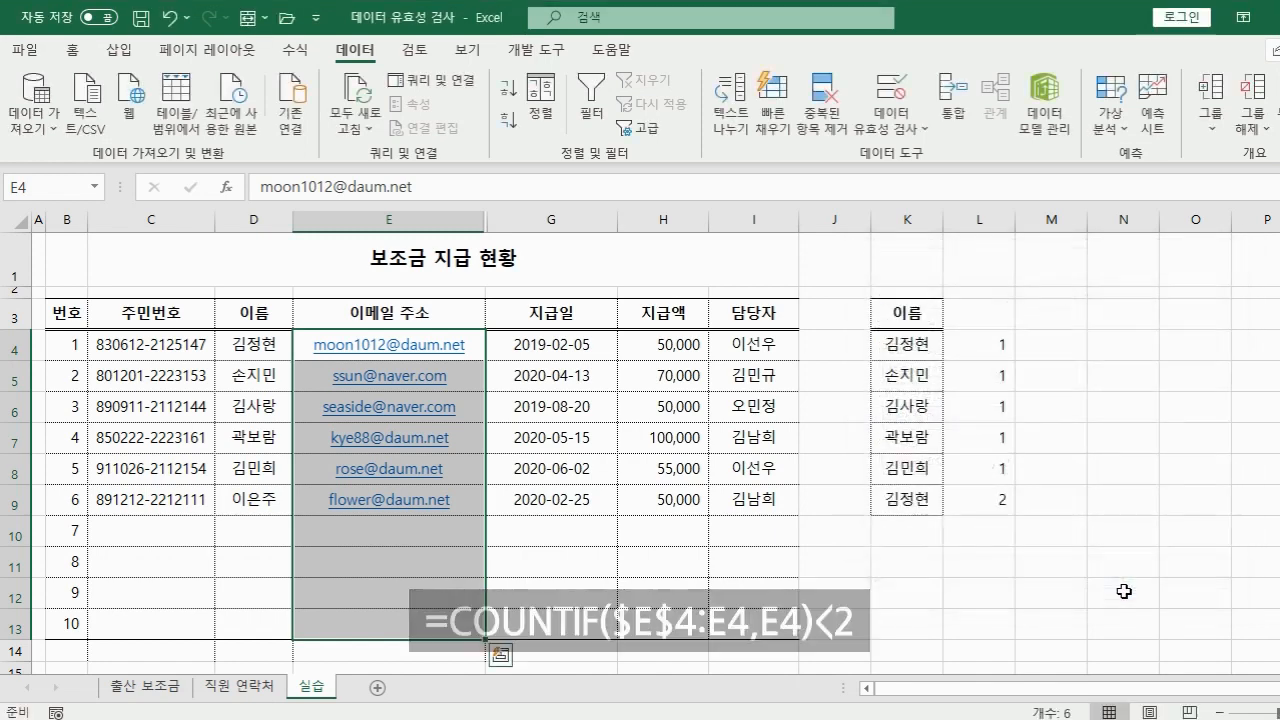
click(360, 541)
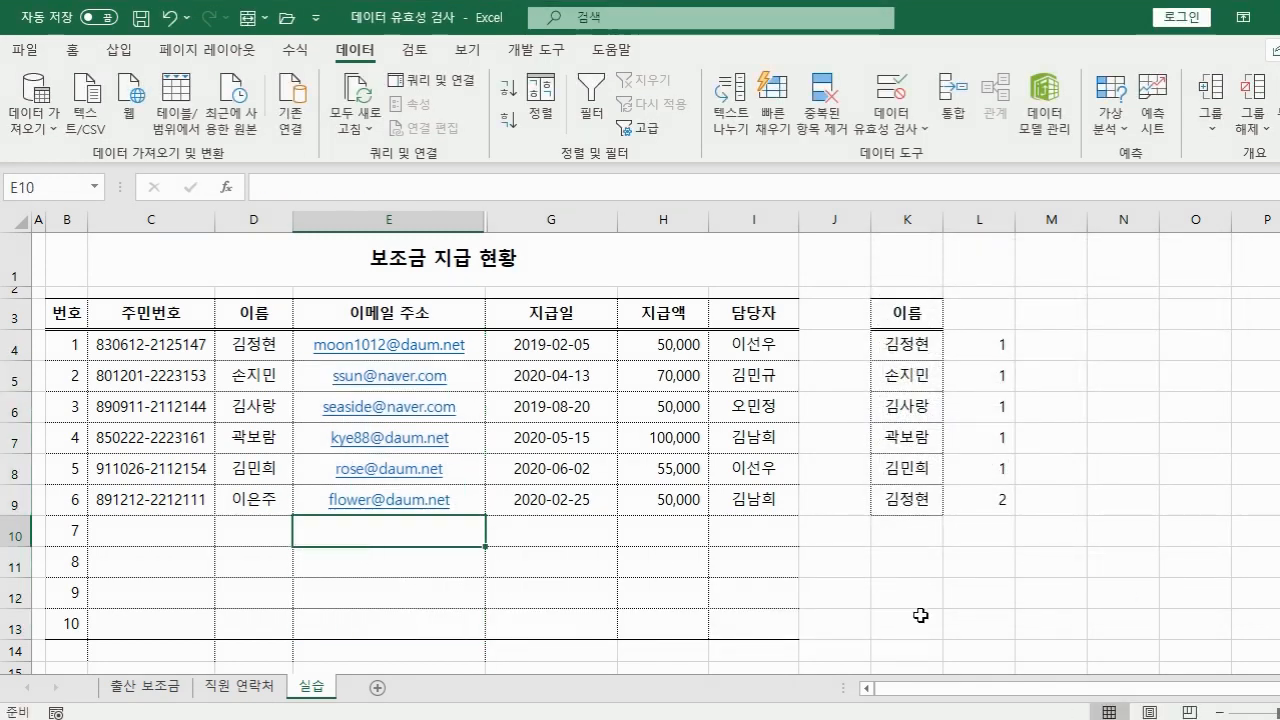
text(flow)
key(Return)
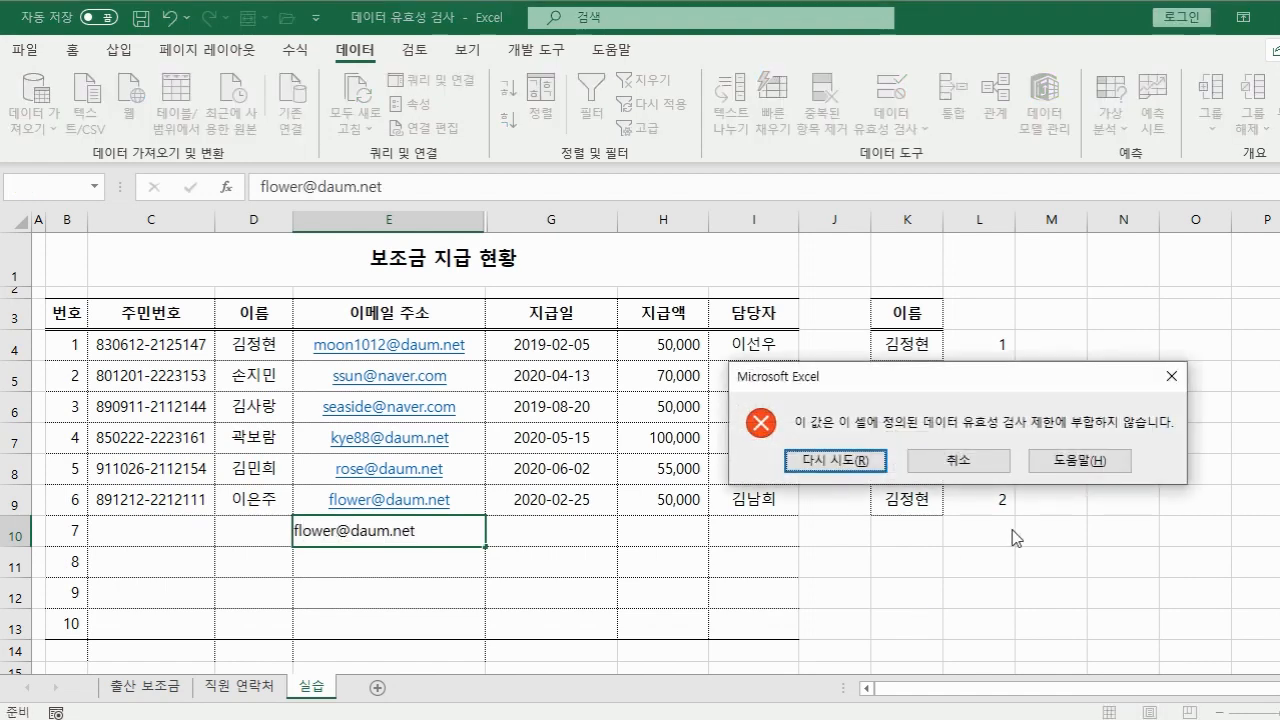
click(918, 462)
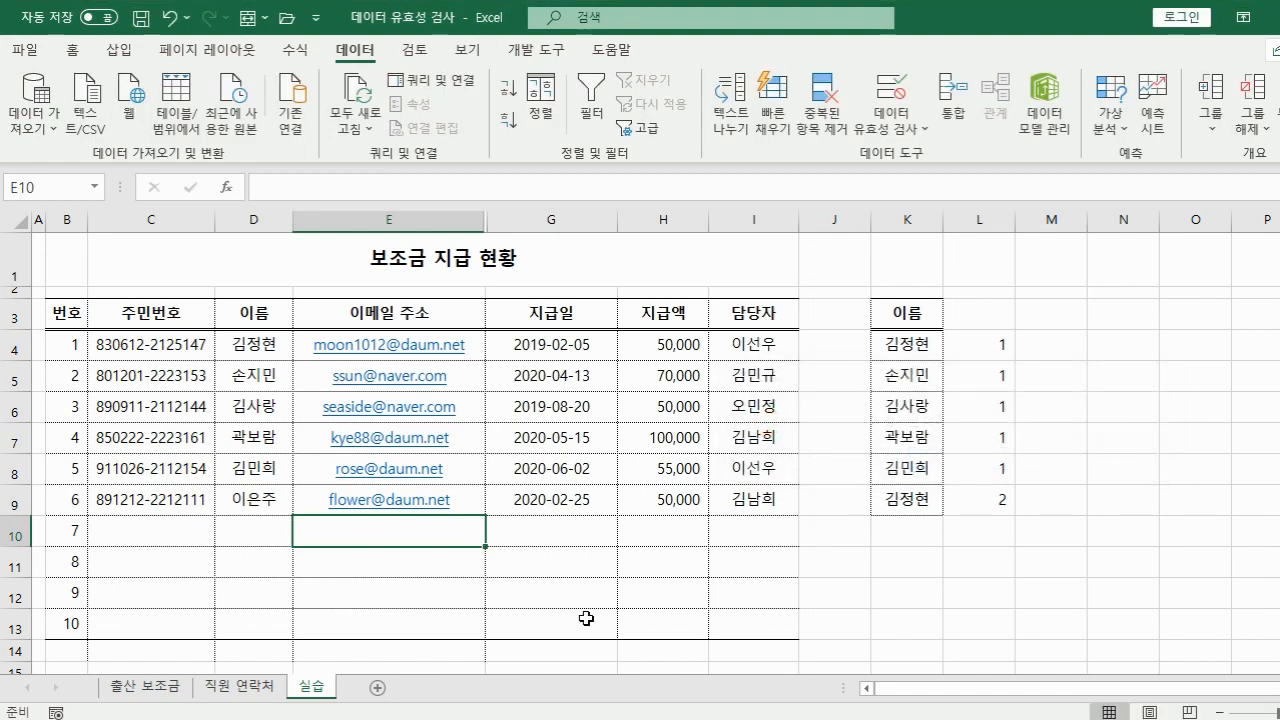